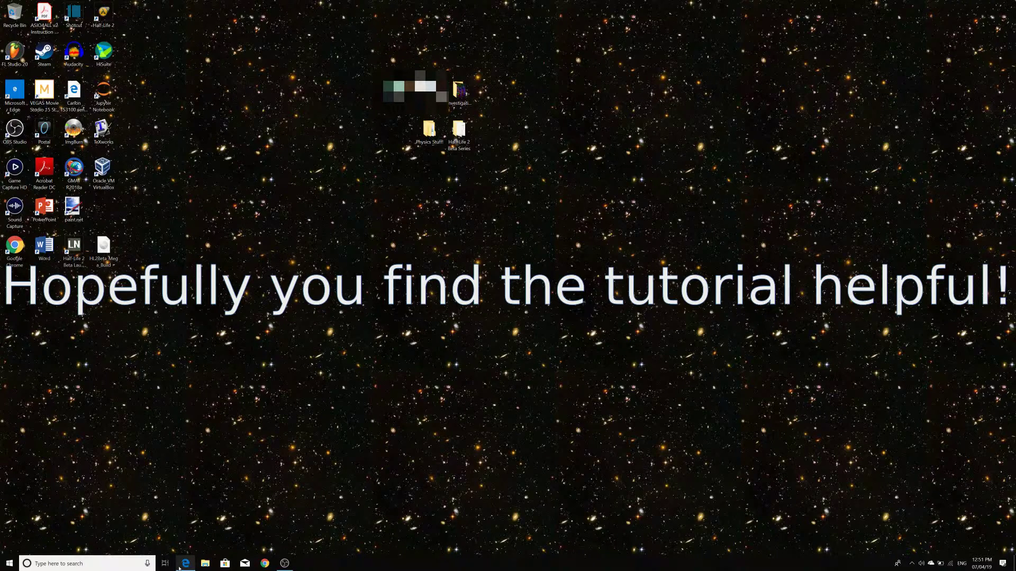
- Open the Half-Life 2 Beta: Mega Build page (3.58GB download) in Edge, then minimize Edge
{"action": "left_click", "coordinate": [185, 563]}
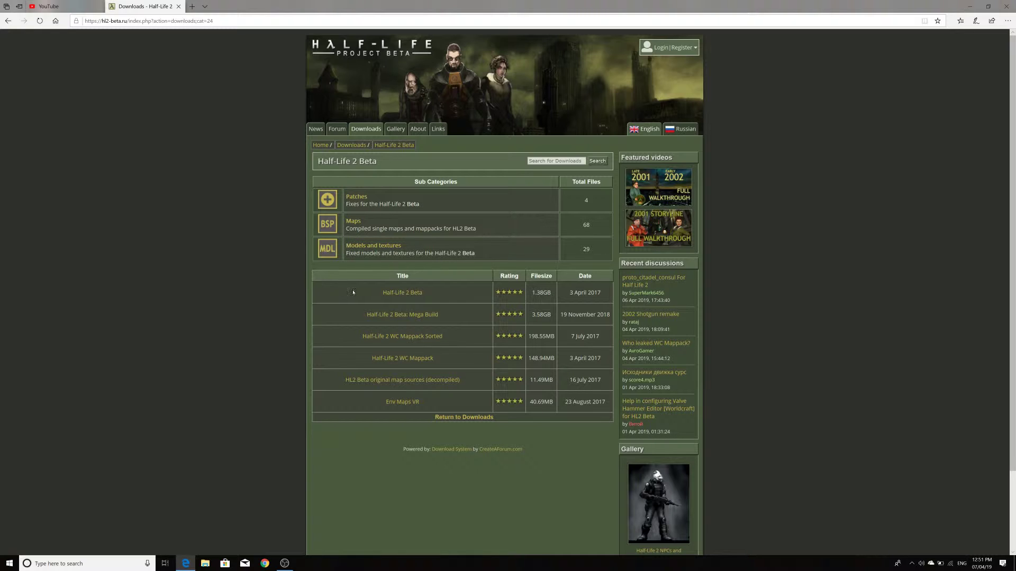
{"action": "left_click", "coordinate": [406, 314]}
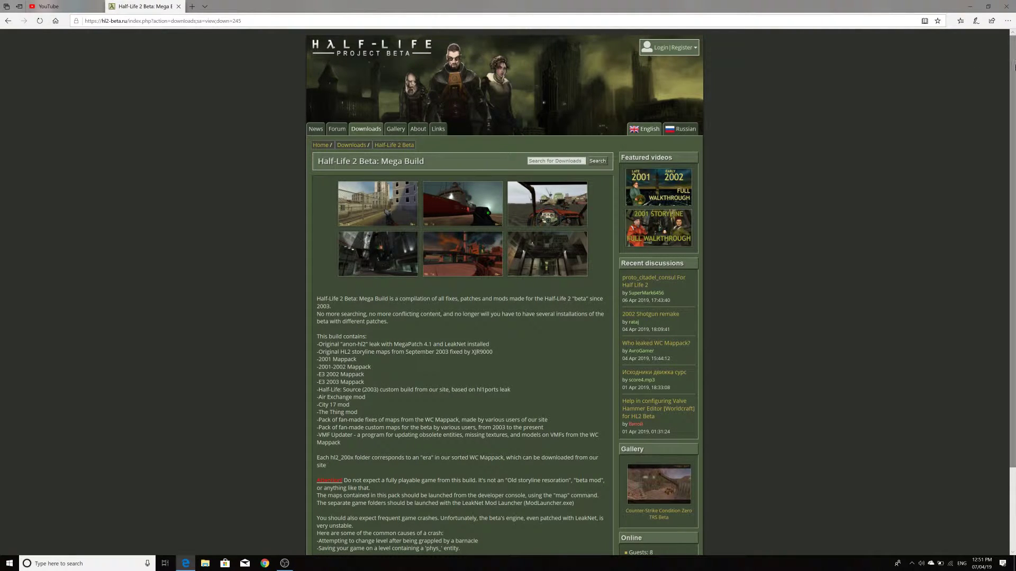
{"action": "scroll", "coordinate": [981, 73], "scroll_direction": "down", "scroll_amount": 2}
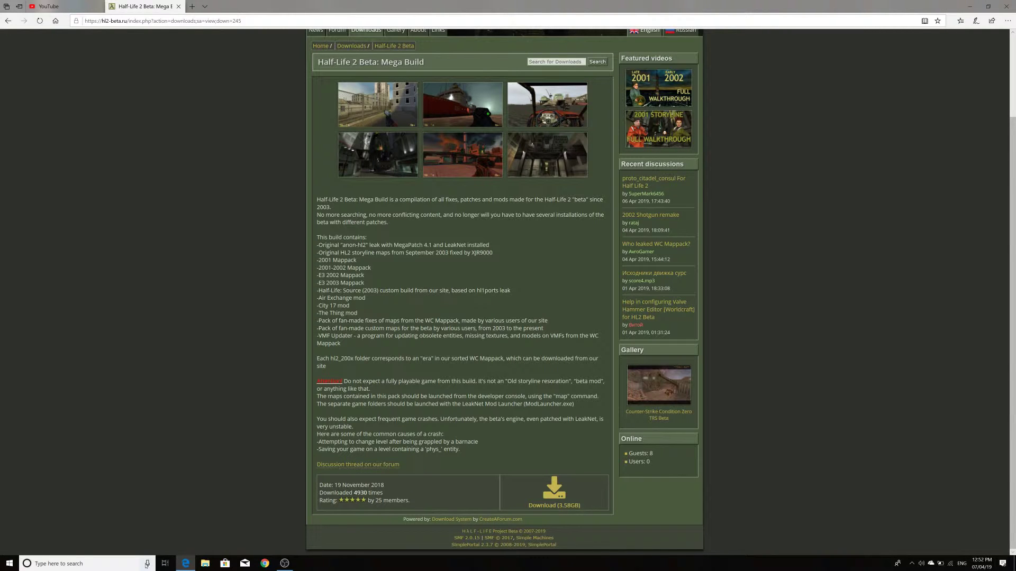
{"action": "left_click", "coordinate": [185, 564]}
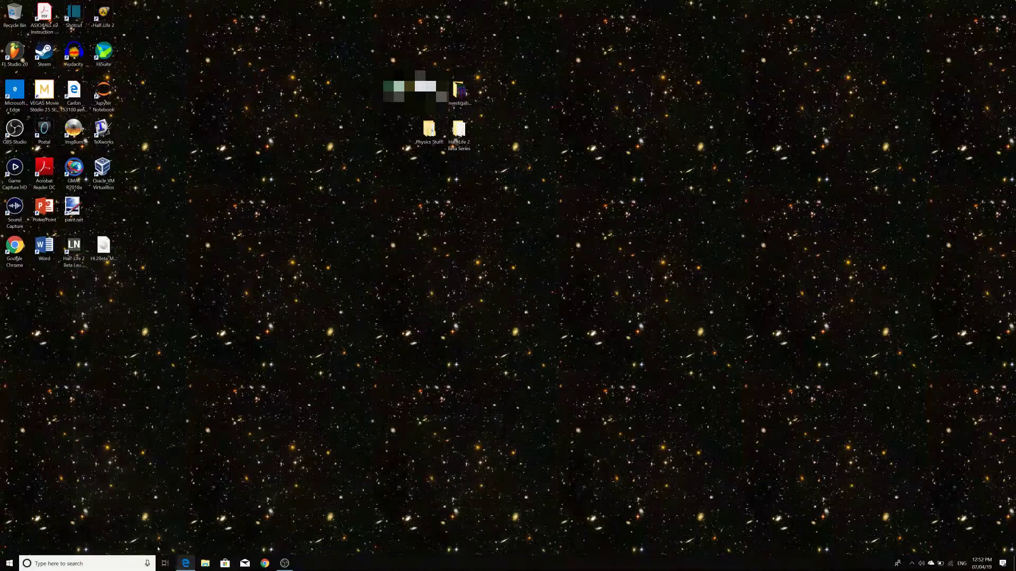
- Mount the HL2Beta disc image and view the Half-Life 2 Beta DVD drive's contents
{"action": "right_click", "coordinate": [106, 251]}
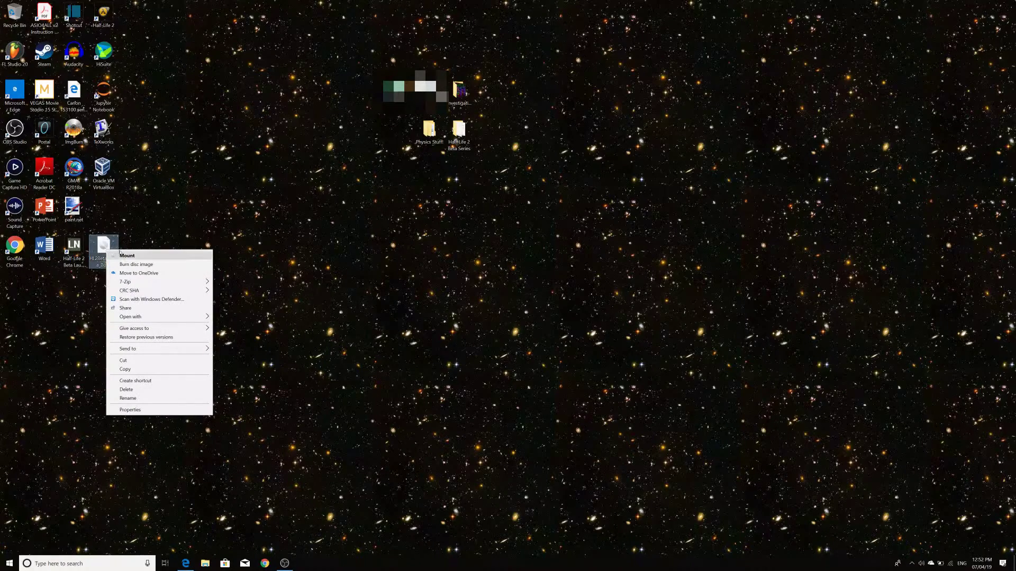
{"action": "left_click", "coordinate": [127, 255]}
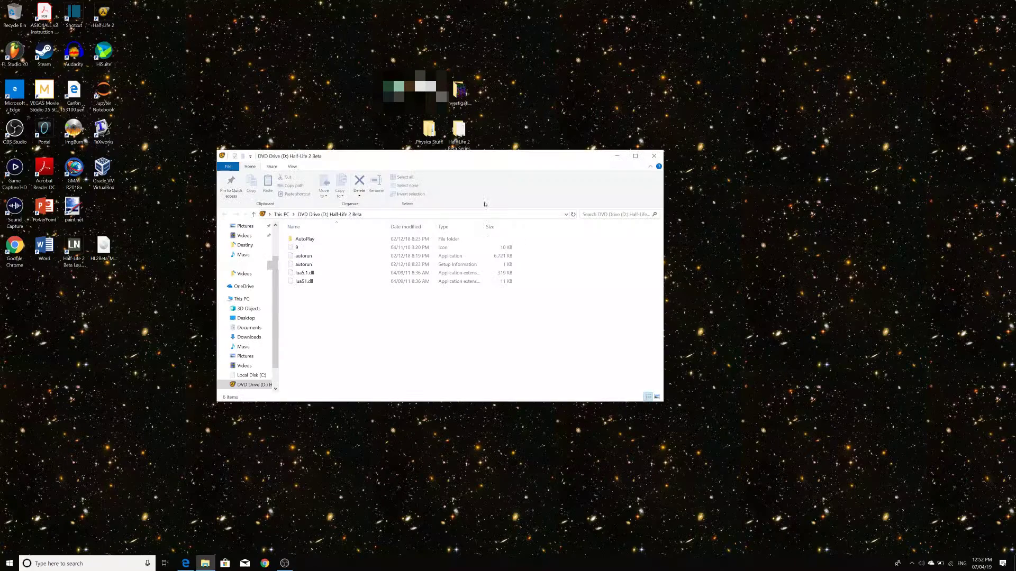
{"action": "left_click", "coordinate": [281, 214]}
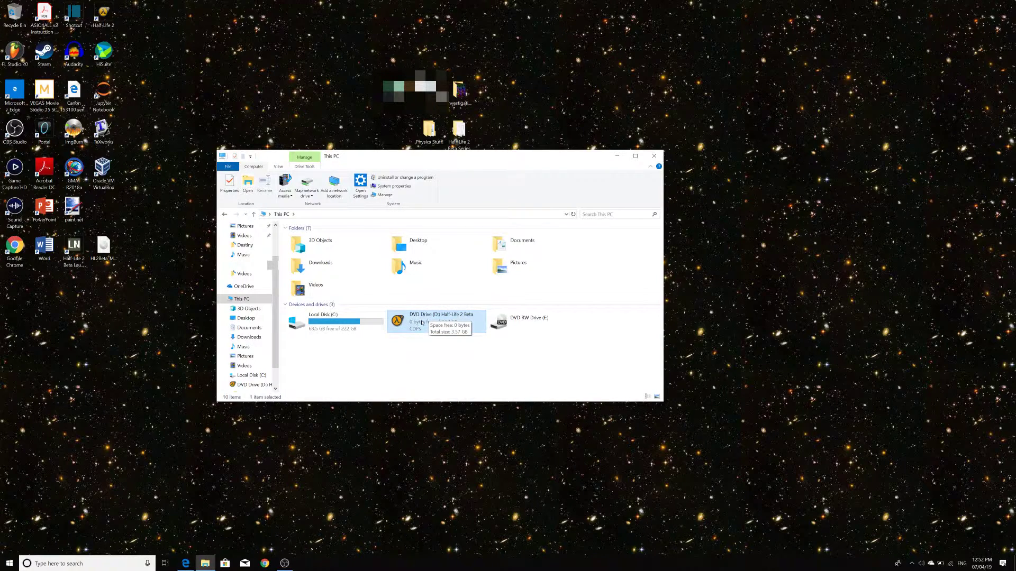
{"action": "double_click", "coordinate": [422, 322]}
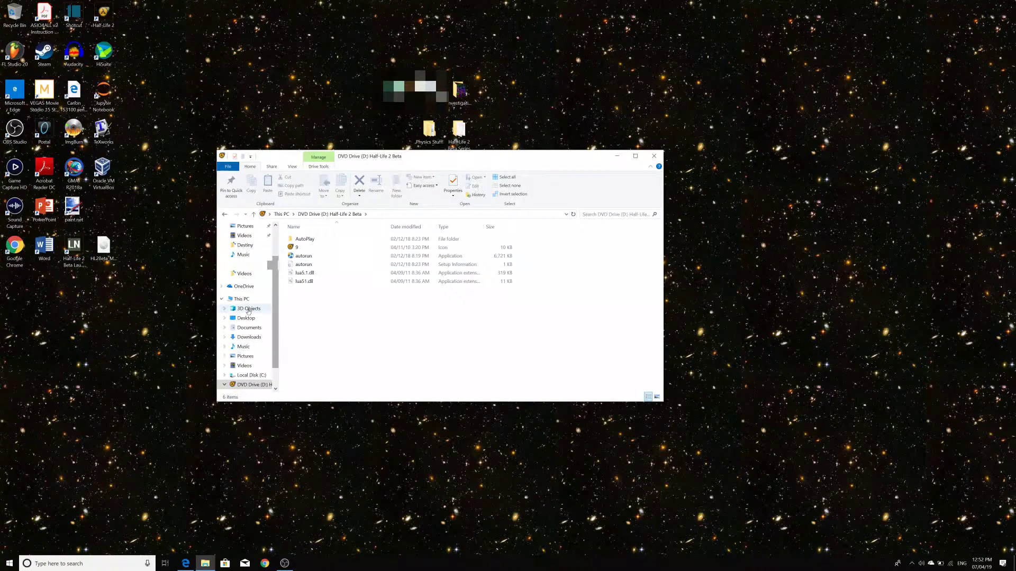
- Return to This PC and open Local Disk (C:)
{"action": "left_click", "coordinate": [241, 299]}
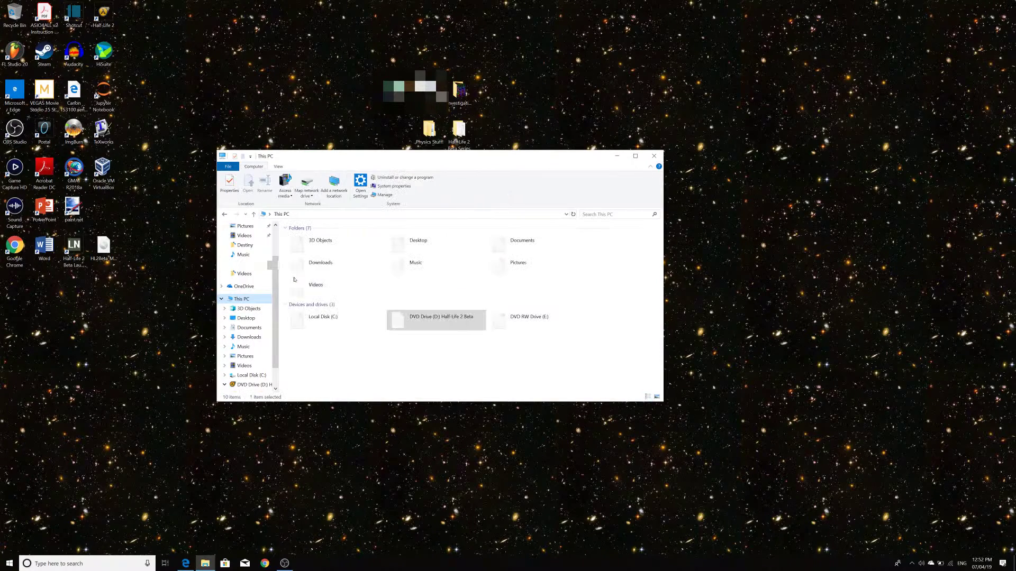
{"action": "left_click", "coordinate": [325, 329]}
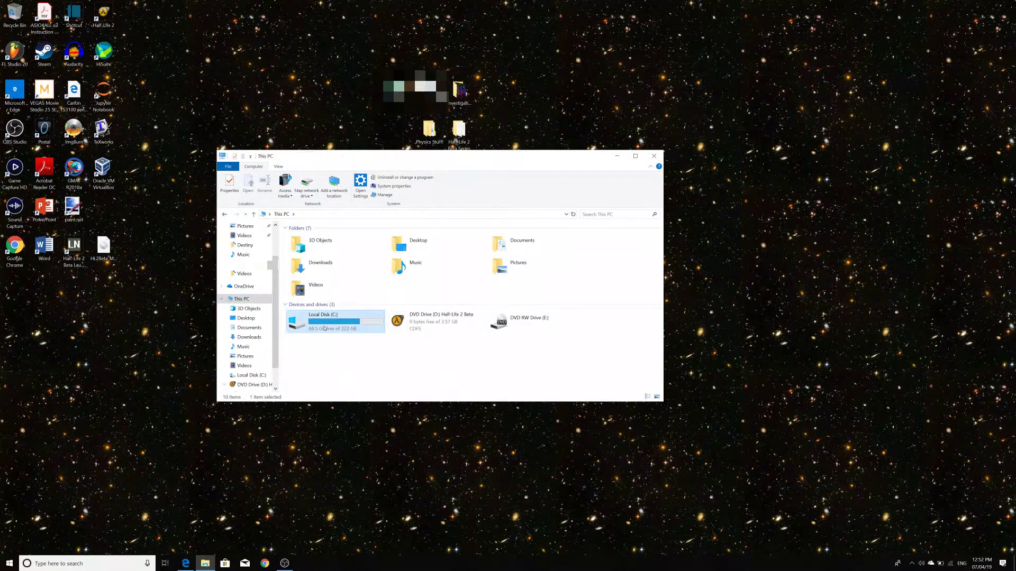
{"action": "double_click", "coordinate": [324, 329]}
- Open Program Files (x86) > anon-hl2 > VMF Updater, enlarging the window to show all 21 items
{"action": "left_click", "coordinate": [318, 282]}
{"action": "double_click", "coordinate": [317, 282]}
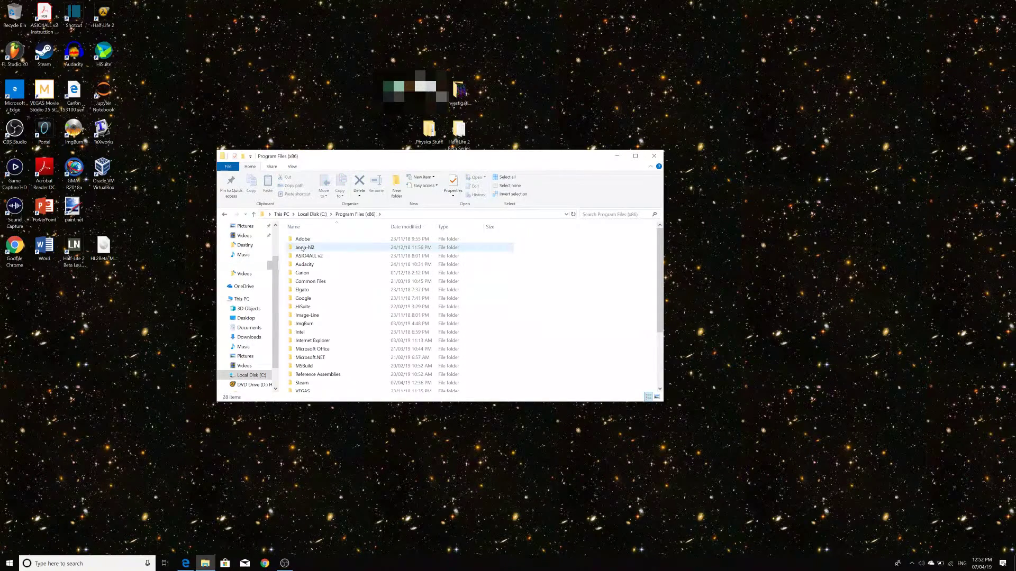
{"action": "double_click", "coordinate": [302, 249]}
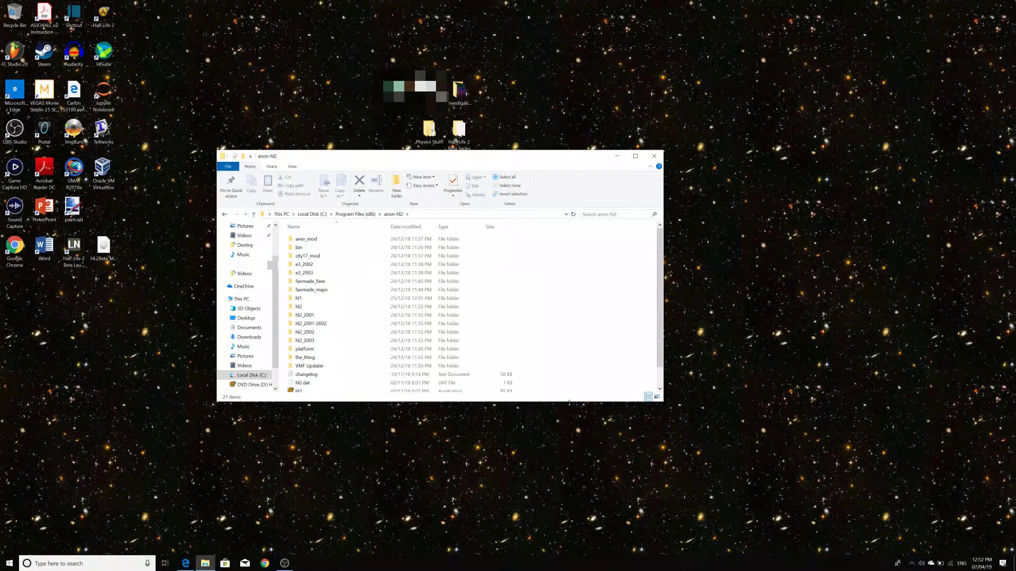
{"action": "left_click_drag", "start_coordinate": [569, 402], "coordinate": [569, 480]}
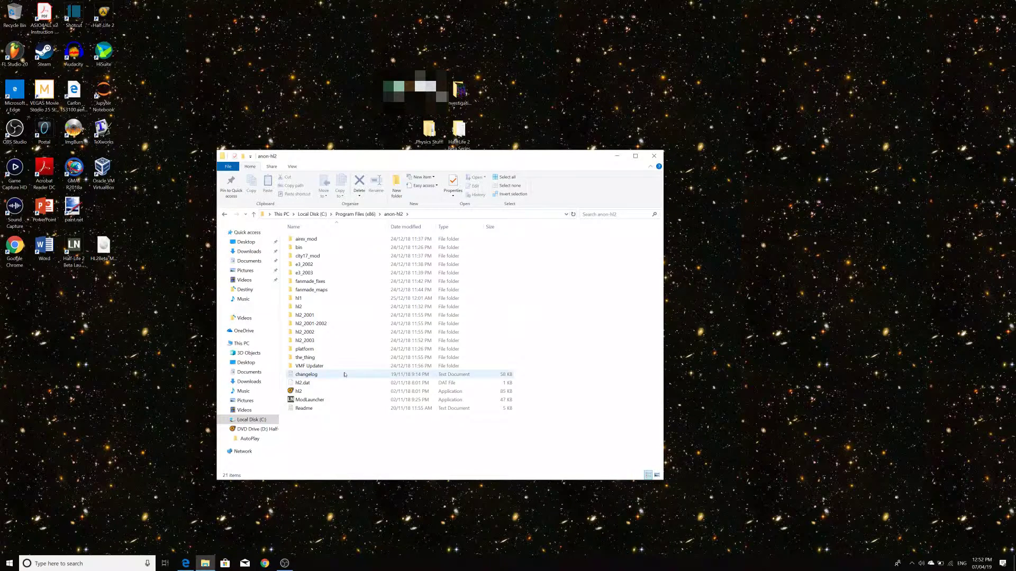
{"action": "mouse_move", "coordinate": [312, 367]}
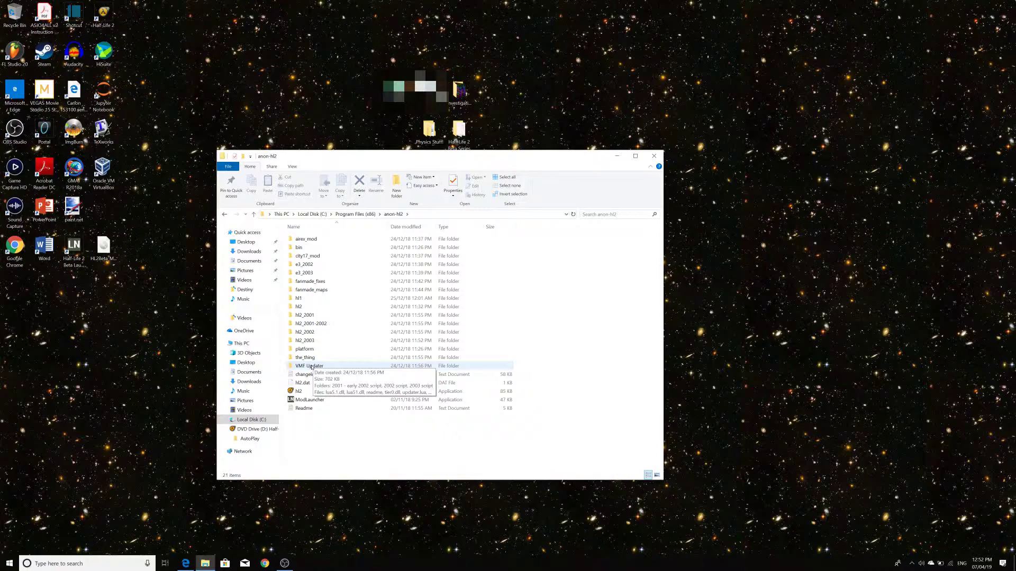
{"action": "double_click", "coordinate": [312, 366]}
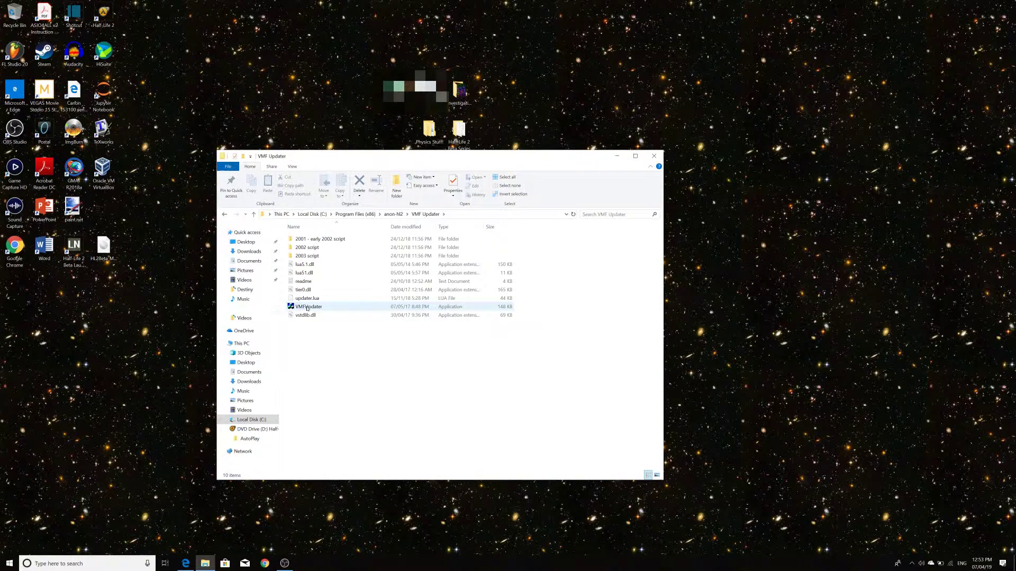
- Launch VMFUpdater.exe and browse its Load File dialog to C:\Program Files (x86)\anon-hl2
{"action": "left_click", "coordinate": [307, 307]}
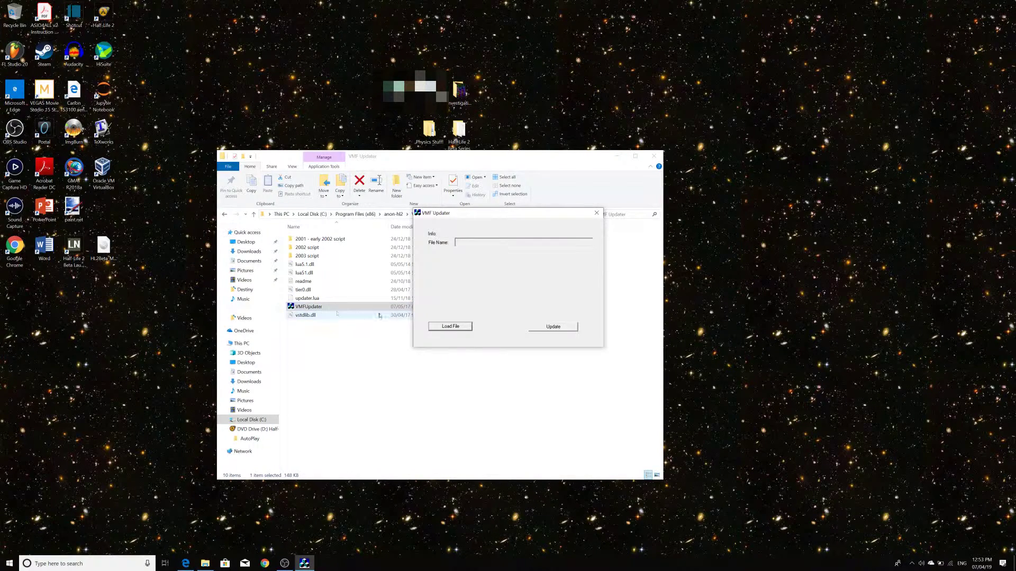
{"action": "left_click", "coordinate": [441, 326]}
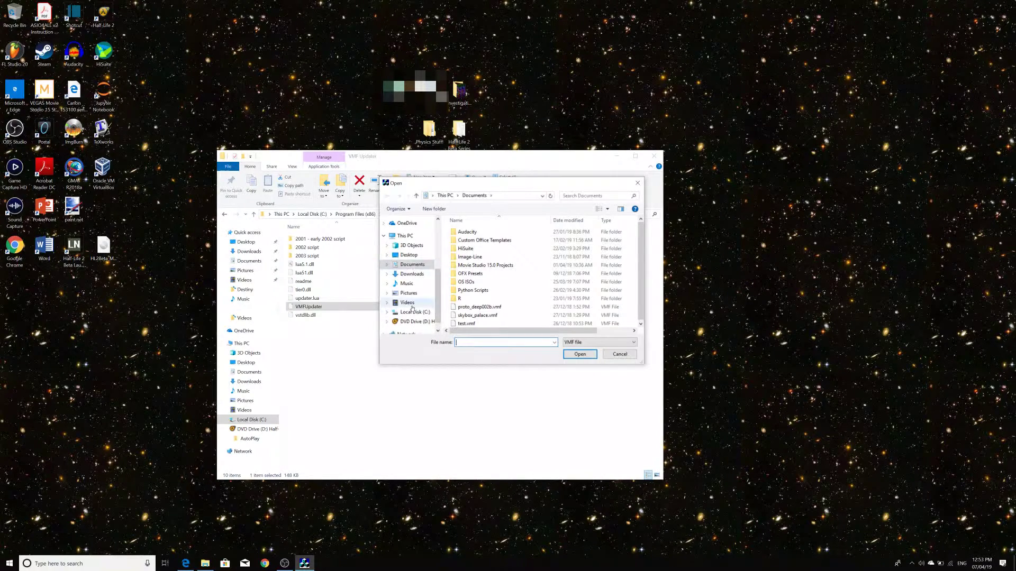
{"action": "left_click", "coordinate": [413, 313]}
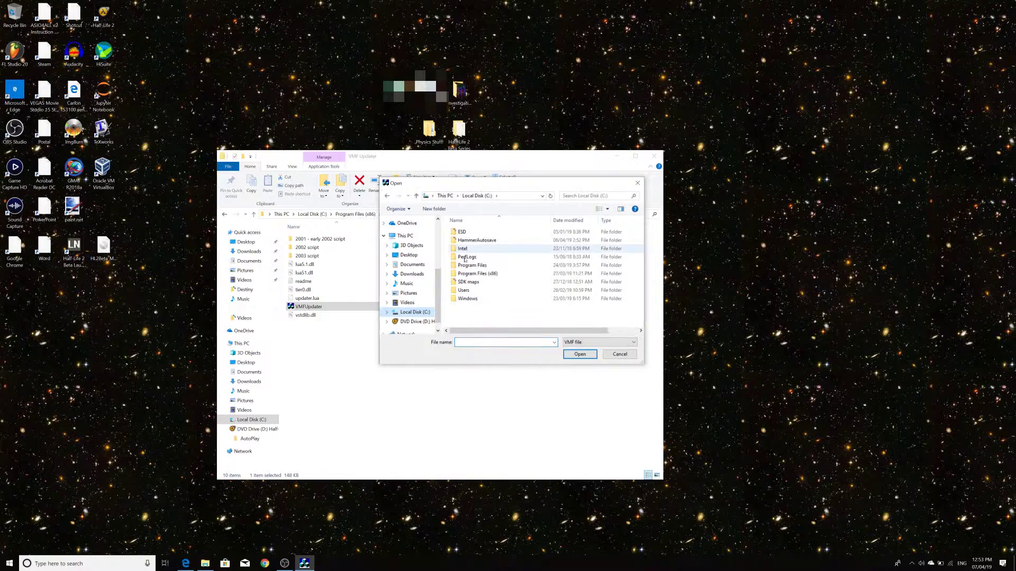
{"action": "double_click", "coordinate": [469, 274]}
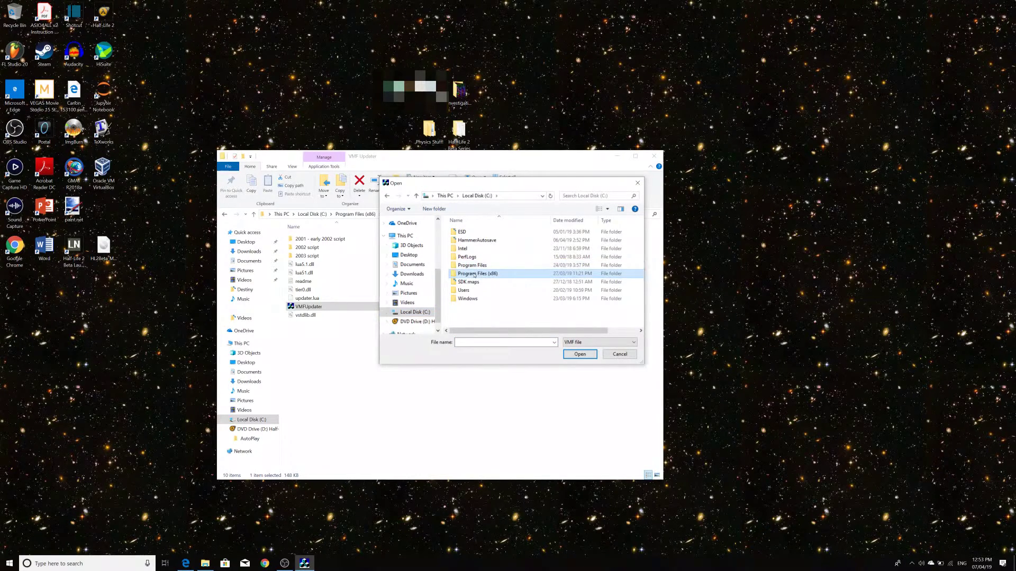
{"action": "double_click", "coordinate": [468, 240]}
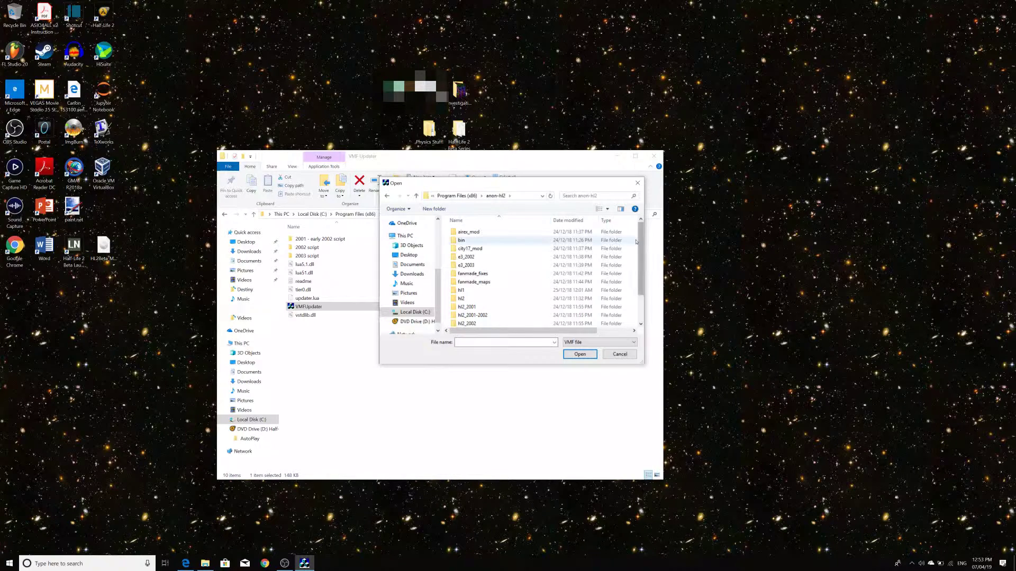
{"action": "scroll", "coordinate": [637, 243], "scroll_direction": "down", "scroll_amount": 2}
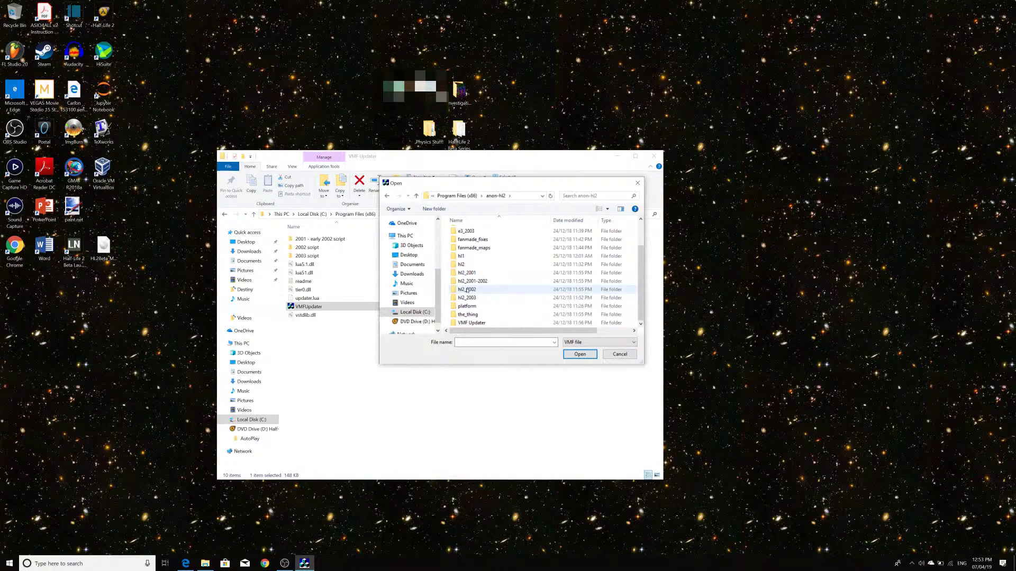
- Open hl2_2001-2002\maps\src and load proto_citadel_skybox.vmf
{"action": "double_click", "coordinate": [471, 281]}
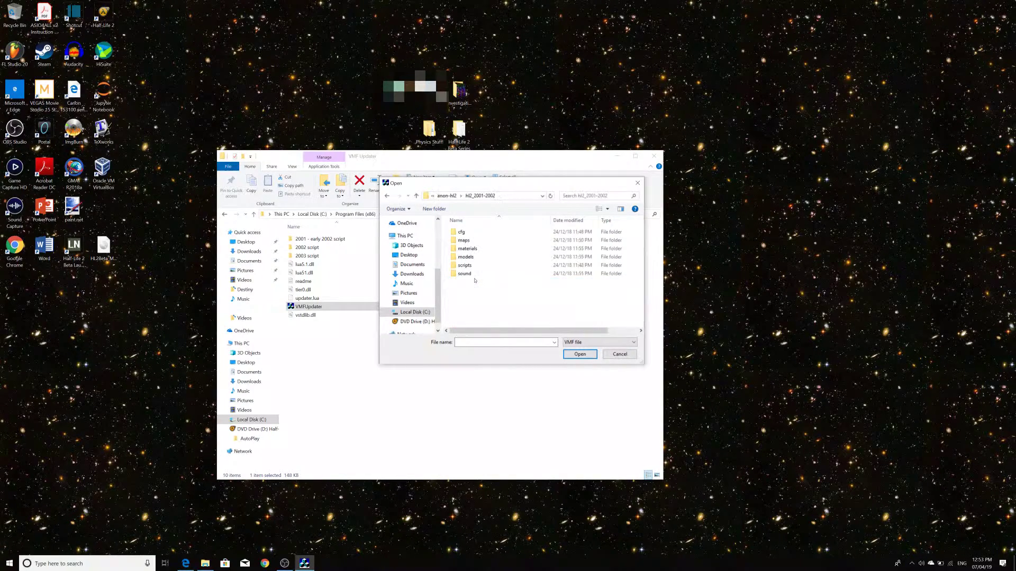
{"action": "double_click", "coordinate": [464, 241]}
{"action": "double_click", "coordinate": [465, 249]}
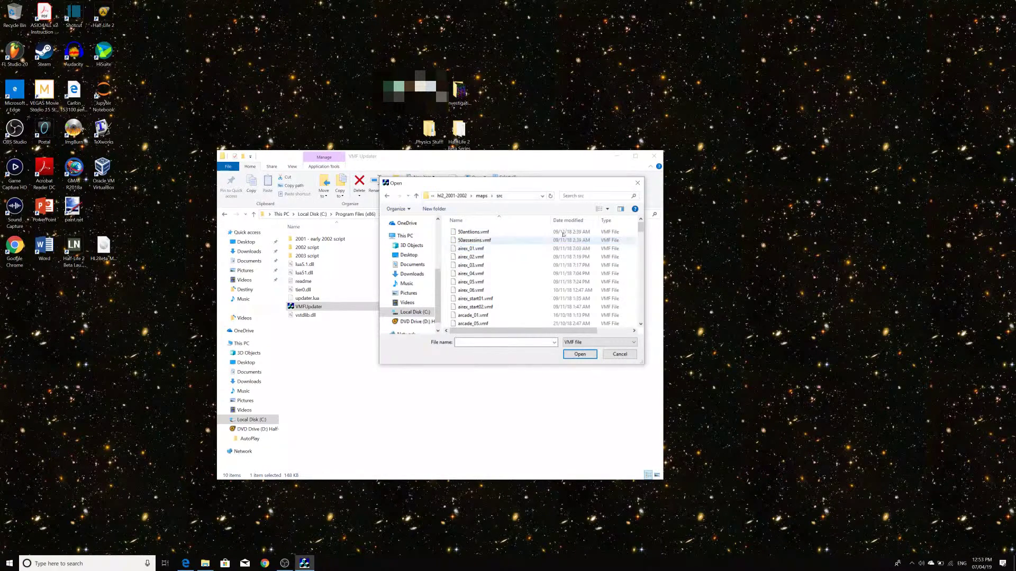
{"action": "left_click_drag", "start_coordinate": [639, 225], "coordinate": [642, 296]}
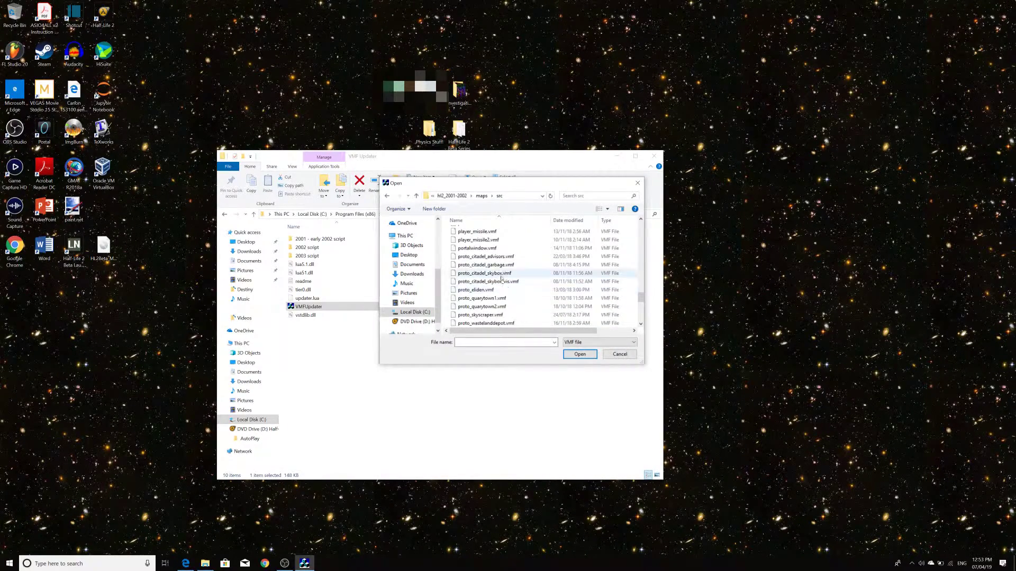
{"action": "double_click", "coordinate": [485, 274]}
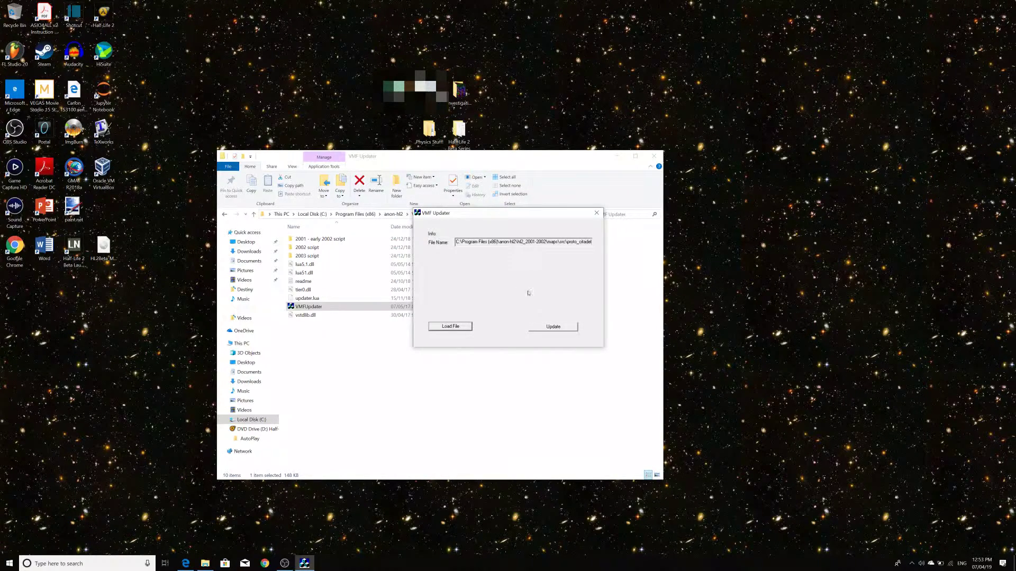
- Run the map update and browse the Save As dialog to C:\SDK maps
{"action": "left_click", "coordinate": [552, 329]}
{"action": "left_click", "coordinate": [552, 329]}
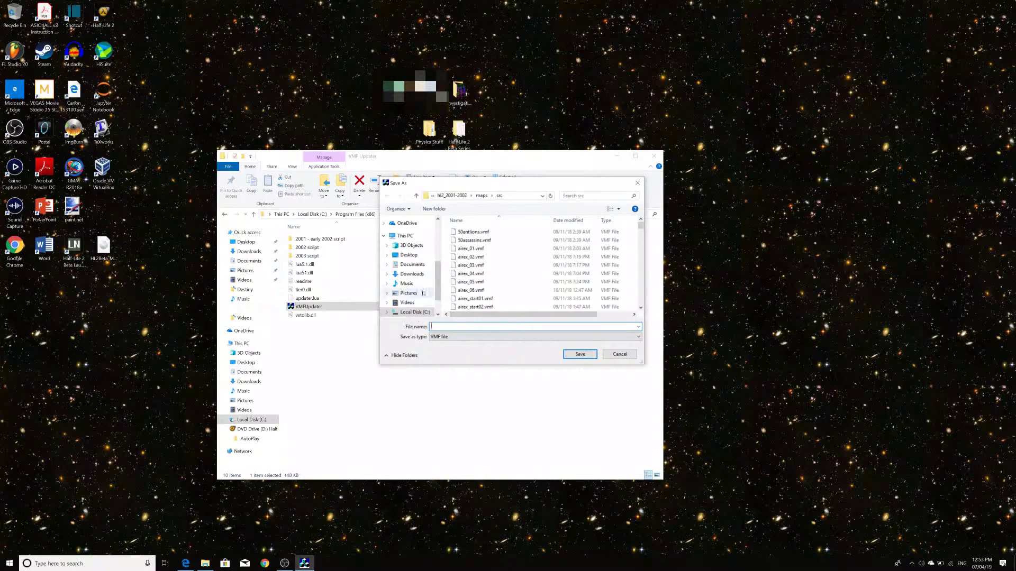
{"action": "left_click", "coordinate": [409, 269]}
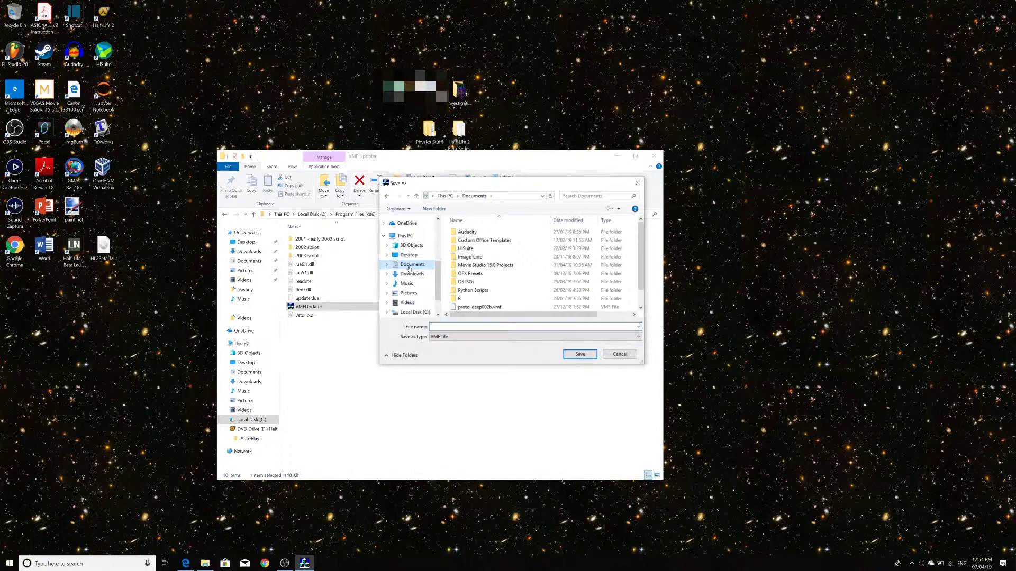
{"action": "left_click", "coordinate": [407, 304]}
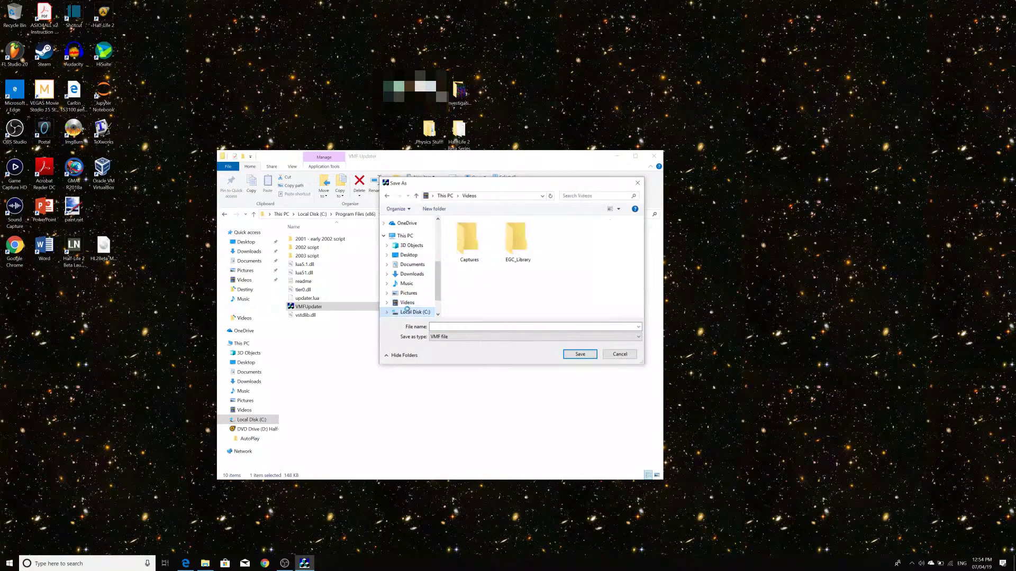
{"action": "left_click", "coordinate": [408, 312]}
{"action": "double_click", "coordinate": [466, 282]}
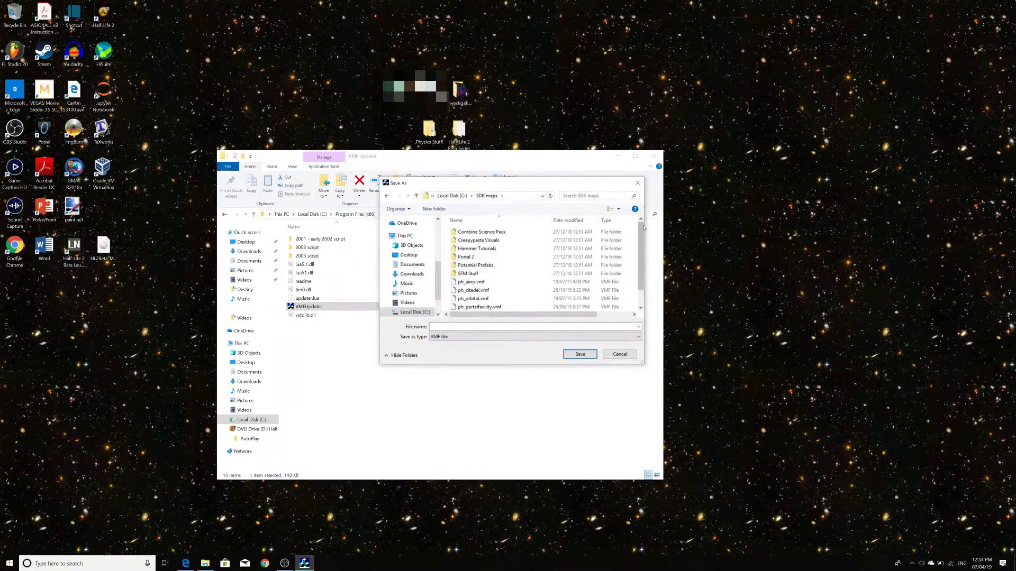
- Save the converted map as proto_citadel_skybox.vmf
{"action": "scroll", "coordinate": [641, 254], "scroll_direction": "down", "scroll_amount": 1}
{"action": "left_click_drag", "start_coordinate": [492, 184], "coordinate": [719, 162]}
{"action": "left_click", "coordinate": [698, 301]}
{"action": "type", "text": "proto_citadel_skybox.vmf"}
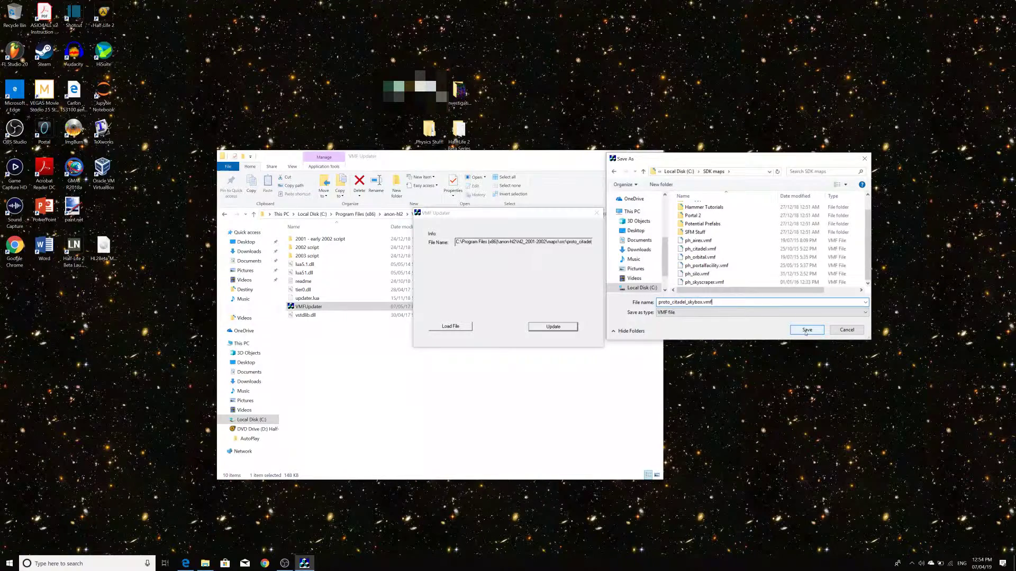
{"action": "left_click", "coordinate": [806, 331]}
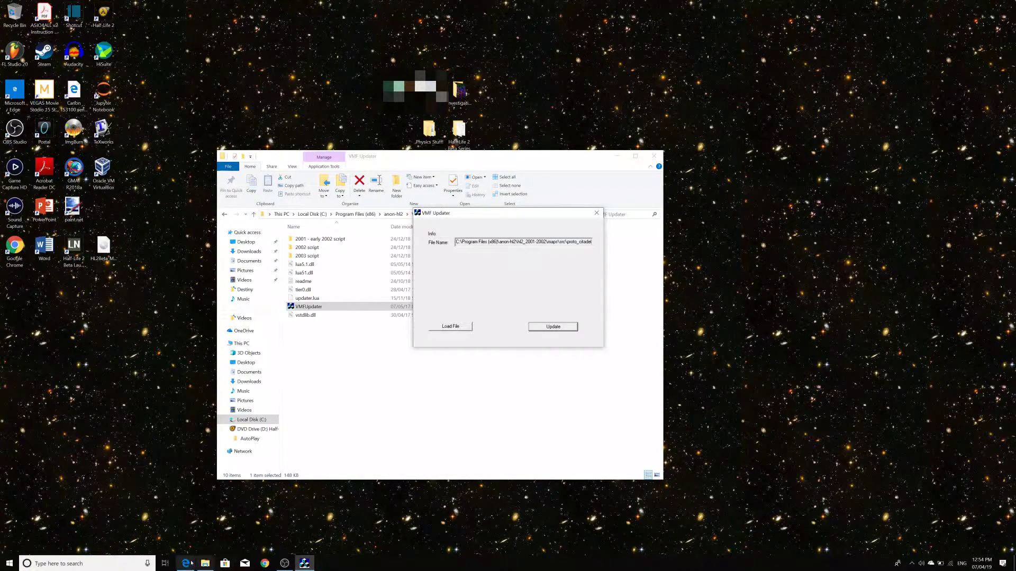
{"action": "left_click", "coordinate": [197, 559]}
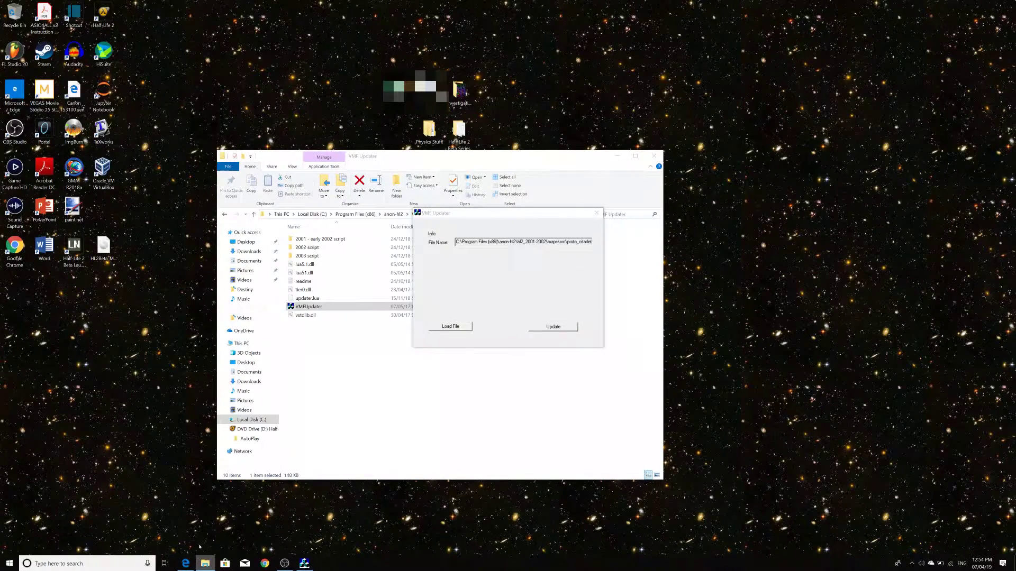
- Open a new File Explorer window at C:\SDK maps and find proto_citadel_skybox.vmf (1,590 KB)
{"action": "right_click", "coordinate": [205, 563]}
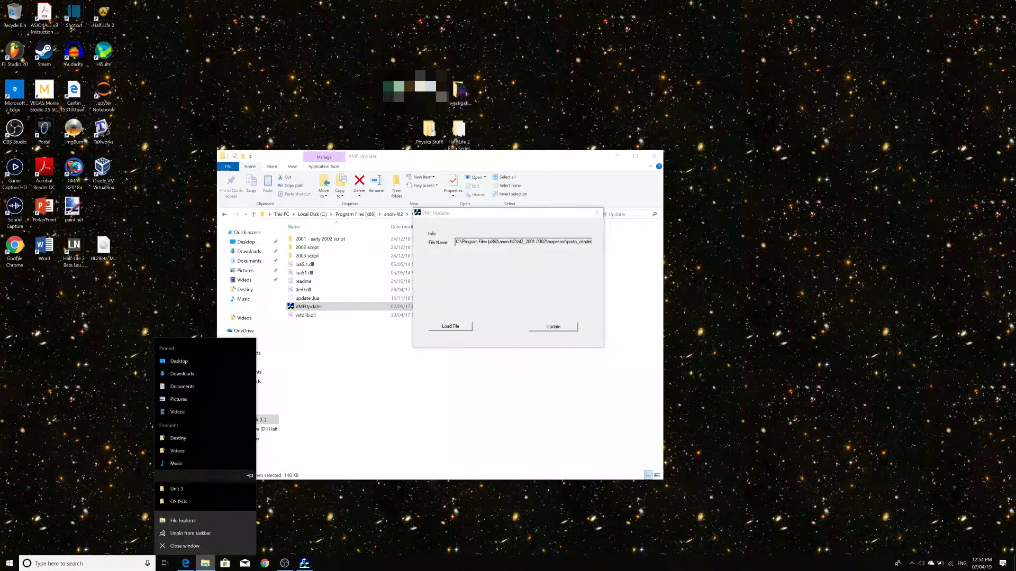
{"action": "left_click", "coordinate": [190, 527]}
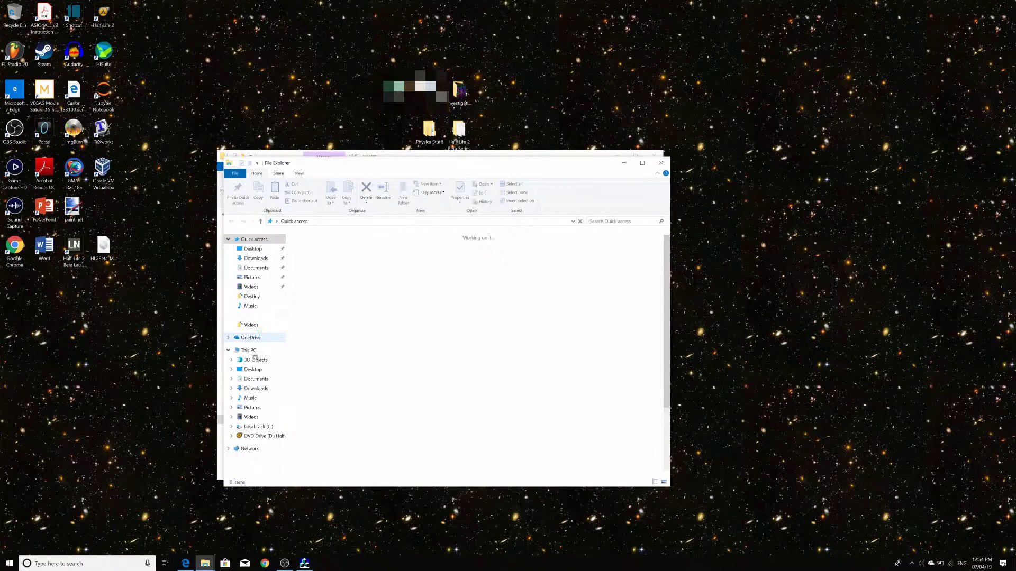
{"action": "left_click", "coordinate": [258, 426]}
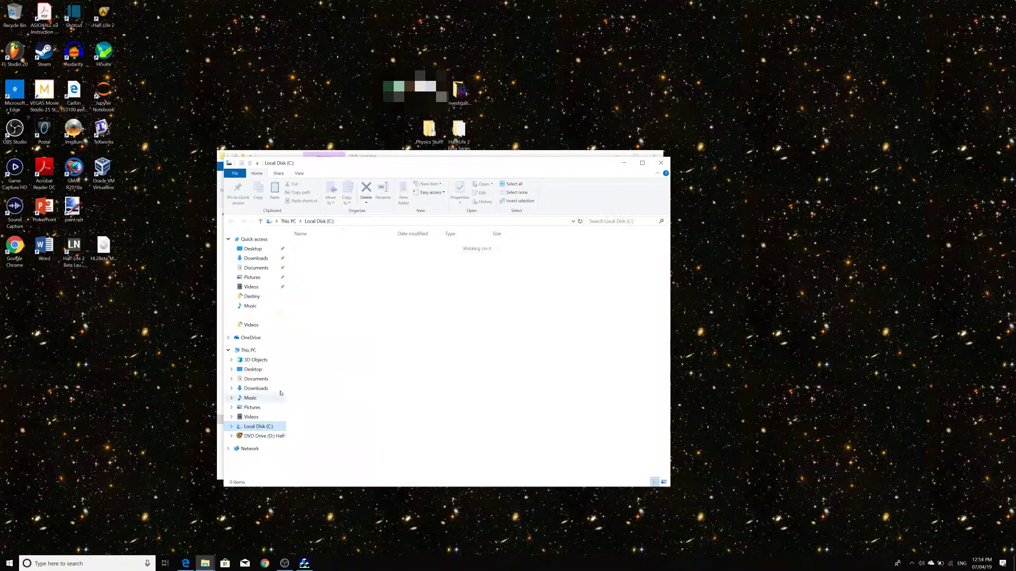
{"action": "double_click", "coordinate": [318, 296]}
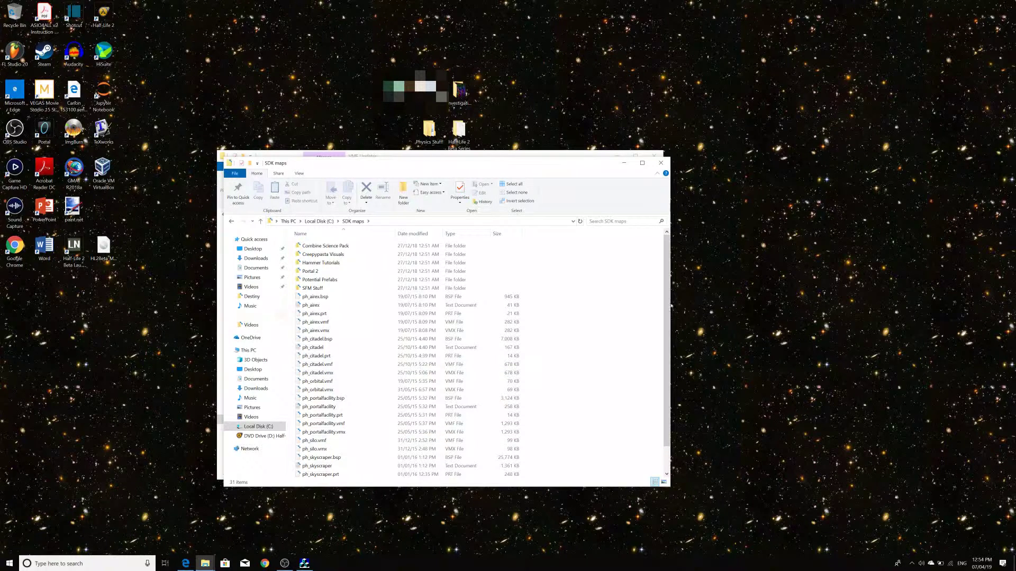
{"action": "scroll", "coordinate": [667, 305], "scroll_direction": "down", "scroll_amount": 1}
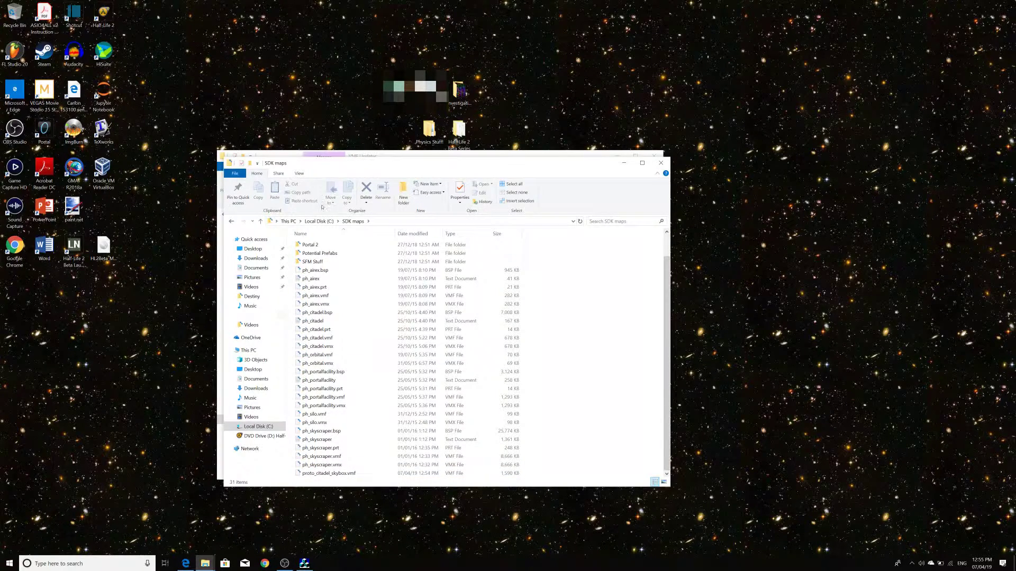
- Go to C:\Program Files (x86)\Steam\steamapps\common\Half-Life 2\bin and launch hammer
{"action": "left_click", "coordinate": [319, 222]}
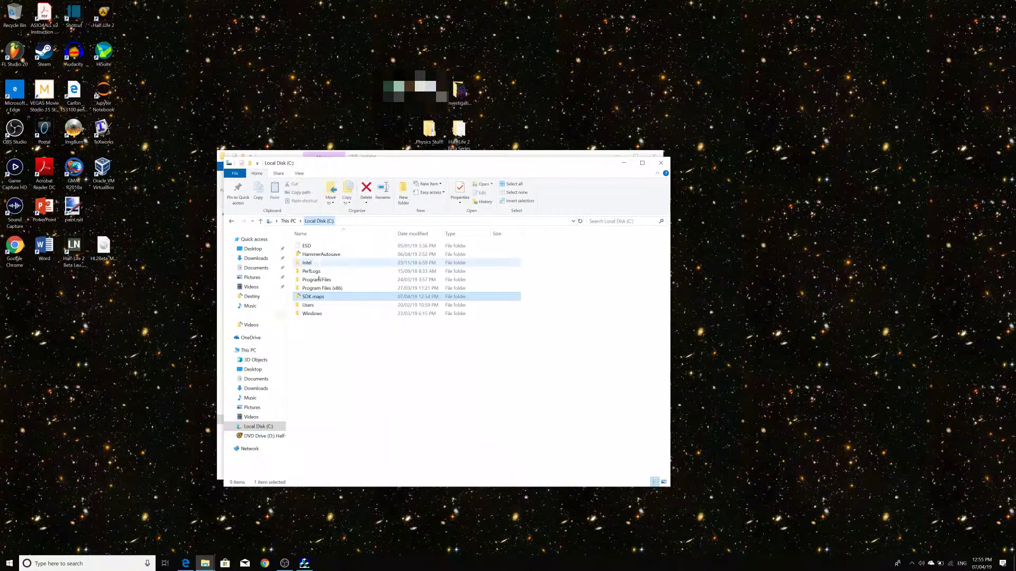
{"action": "double_click", "coordinate": [320, 287]}
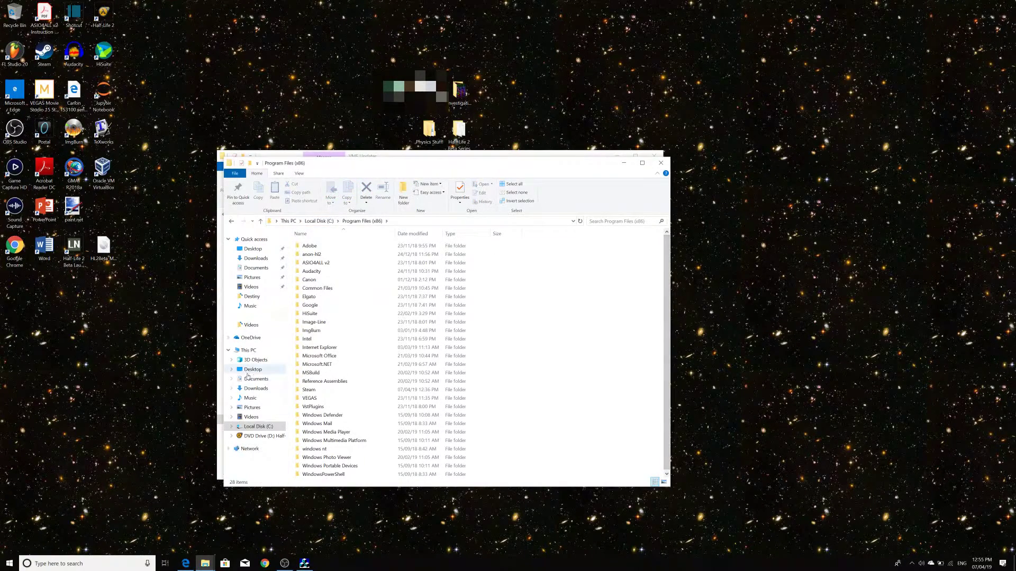
{"action": "left_click", "coordinate": [308, 391]}
{"action": "double_click", "coordinate": [308, 390]}
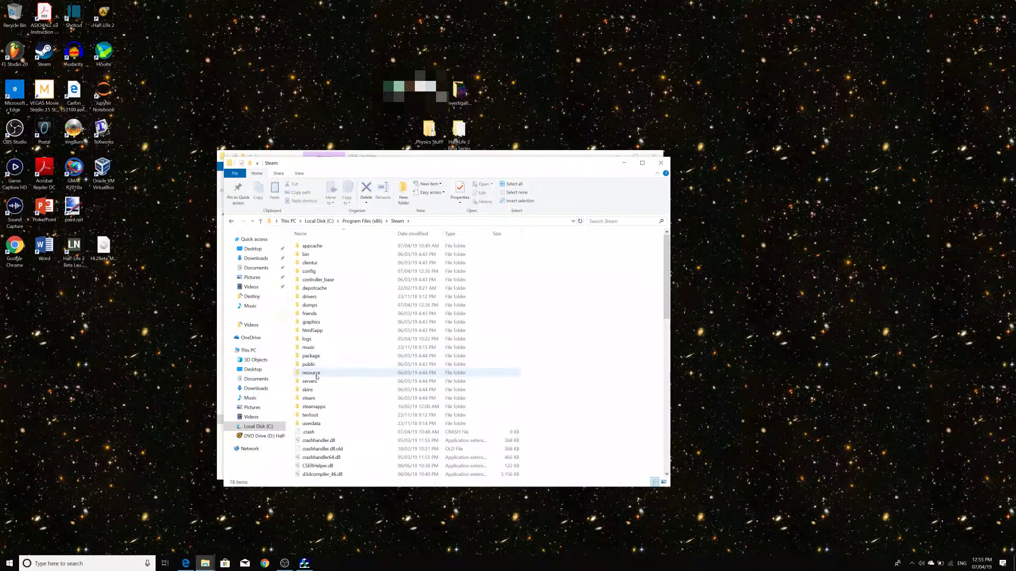
{"action": "double_click", "coordinate": [314, 406]}
{"action": "double_click", "coordinate": [309, 247]}
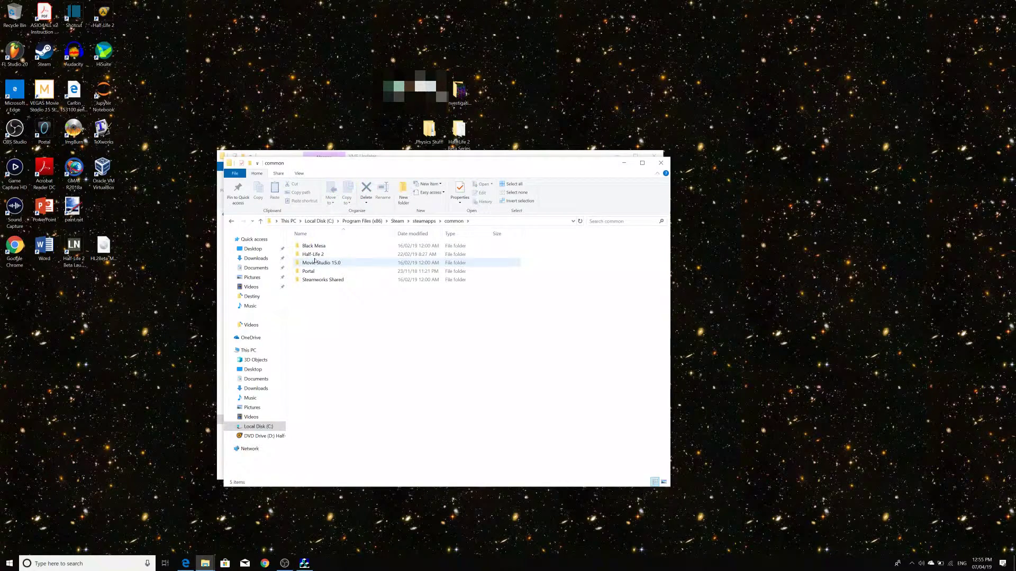
{"action": "double_click", "coordinate": [313, 254]}
{"action": "left_click", "coordinate": [307, 245]}
{"action": "double_click", "coordinate": [307, 245]}
{"action": "left_click_drag", "start_coordinate": [662, 273], "coordinate": [670, 318]}
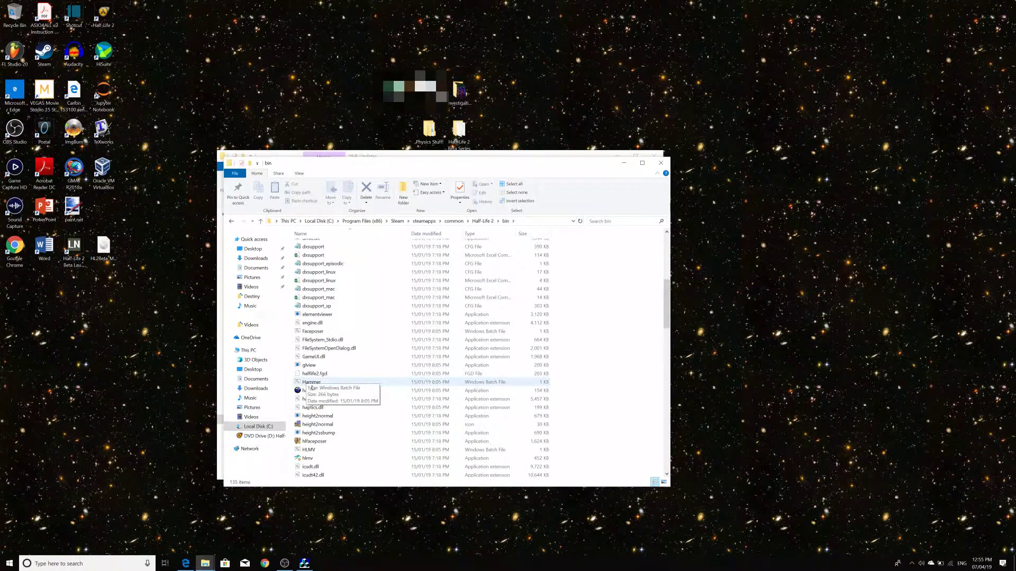
{"action": "left_click", "coordinate": [314, 390]}
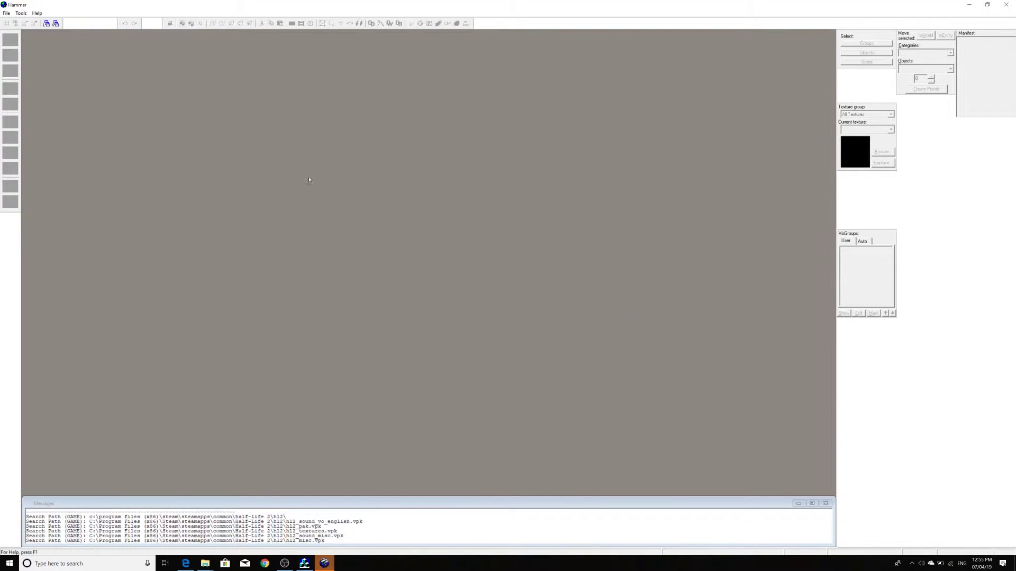
- Use File > Open, go up from OFFICIAL to SDK maps, and open proto_citadel_skybox.vmf
{"action": "left_click", "coordinate": [6, 13]}
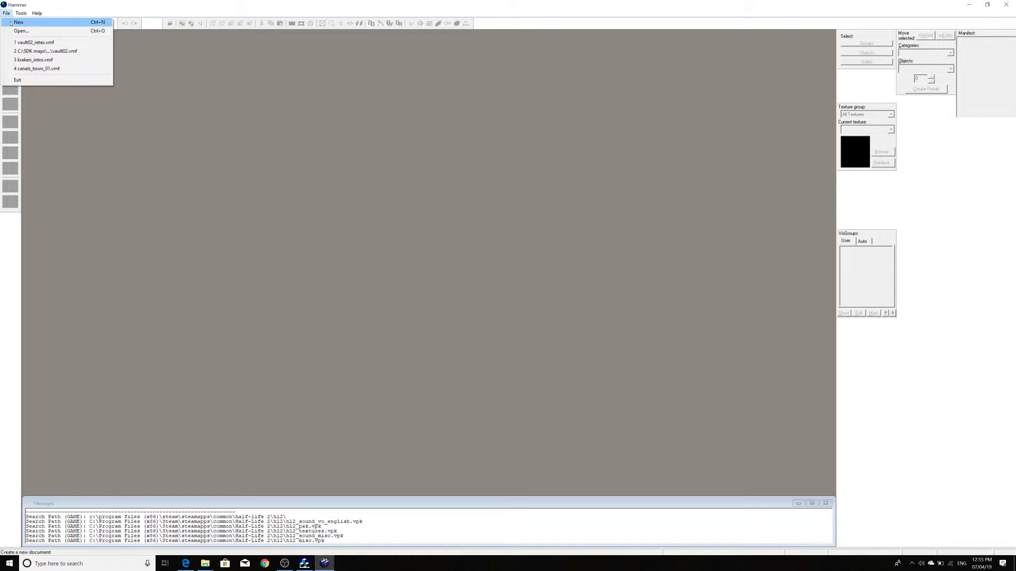
{"action": "left_click", "coordinate": [20, 31]}
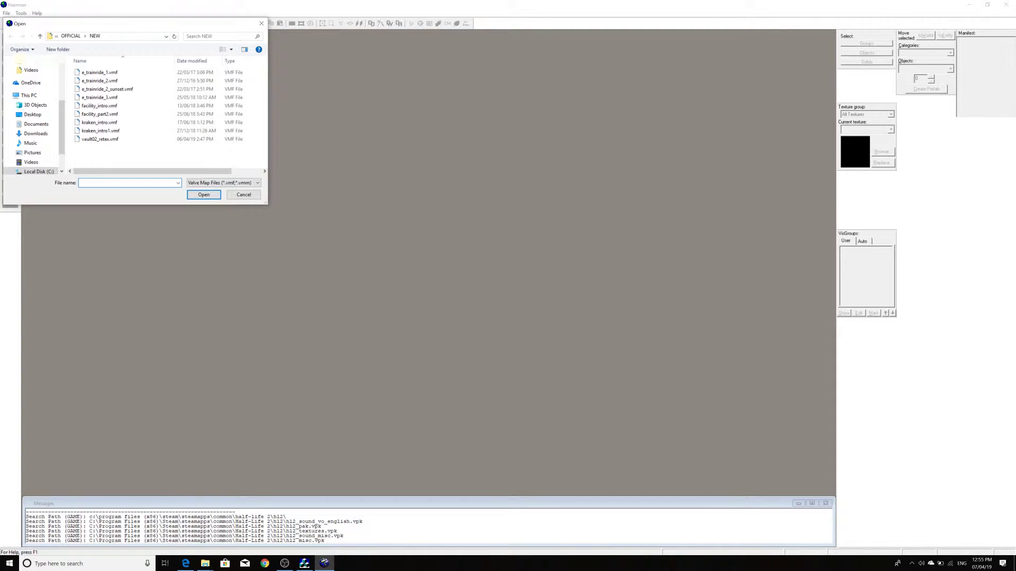
{"action": "left_click", "coordinate": [76, 36]}
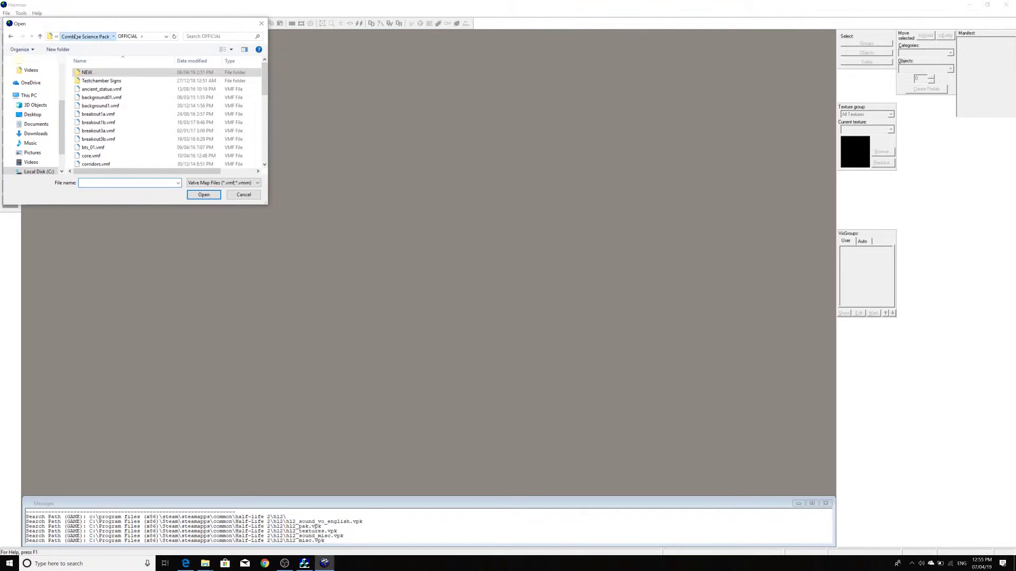
{"action": "left_click", "coordinate": [75, 36]}
{"action": "left_click", "coordinate": [76, 36]}
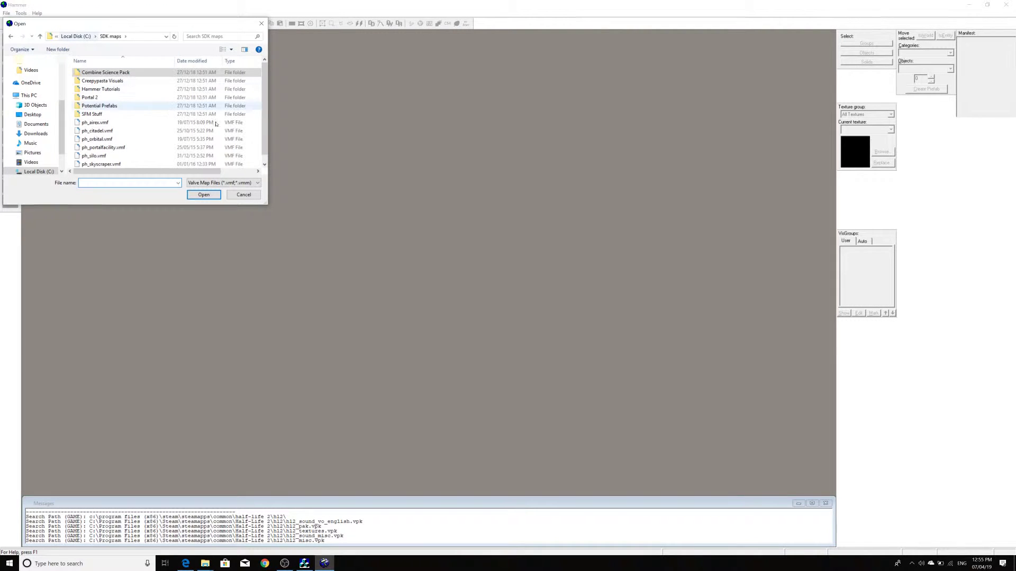
{"action": "scroll", "coordinate": [261, 142], "scroll_direction": "down", "scroll_amount": 1}
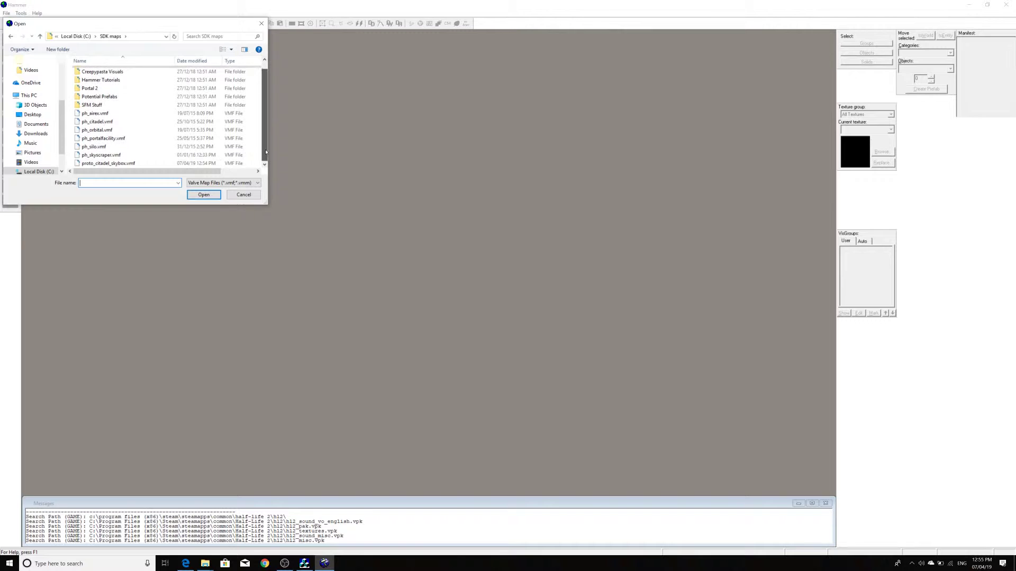
{"action": "double_click", "coordinate": [98, 164]}
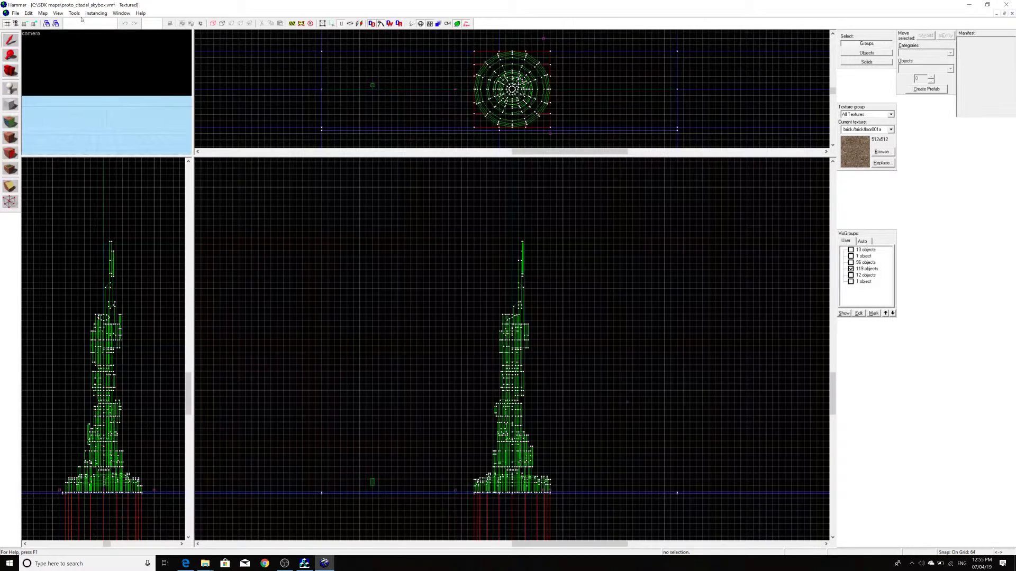
- Autosize the four views and fly the 3D camera up over the citadel
{"action": "left_click", "coordinate": [59, 12]}
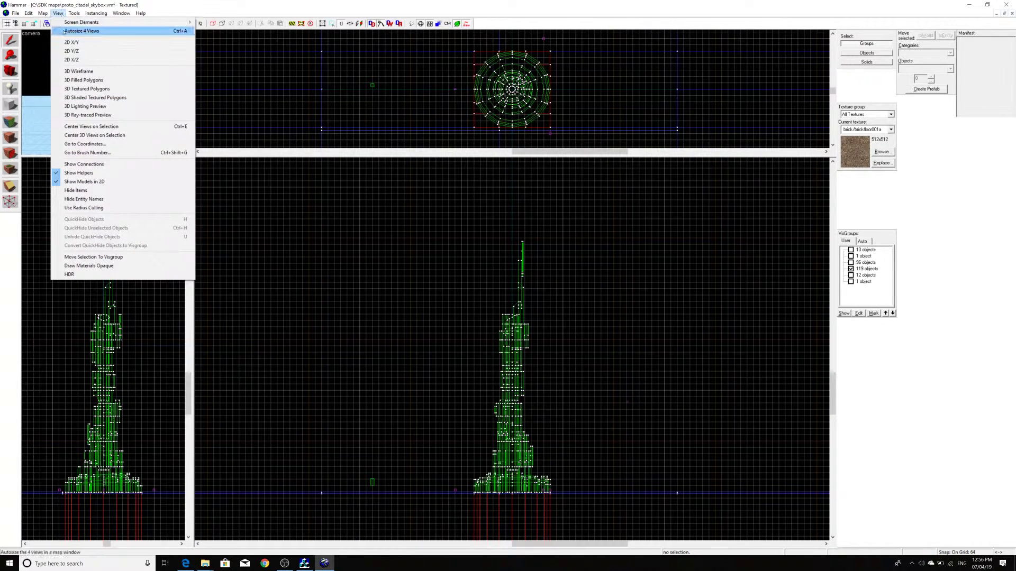
{"action": "left_click", "coordinate": [66, 33]}
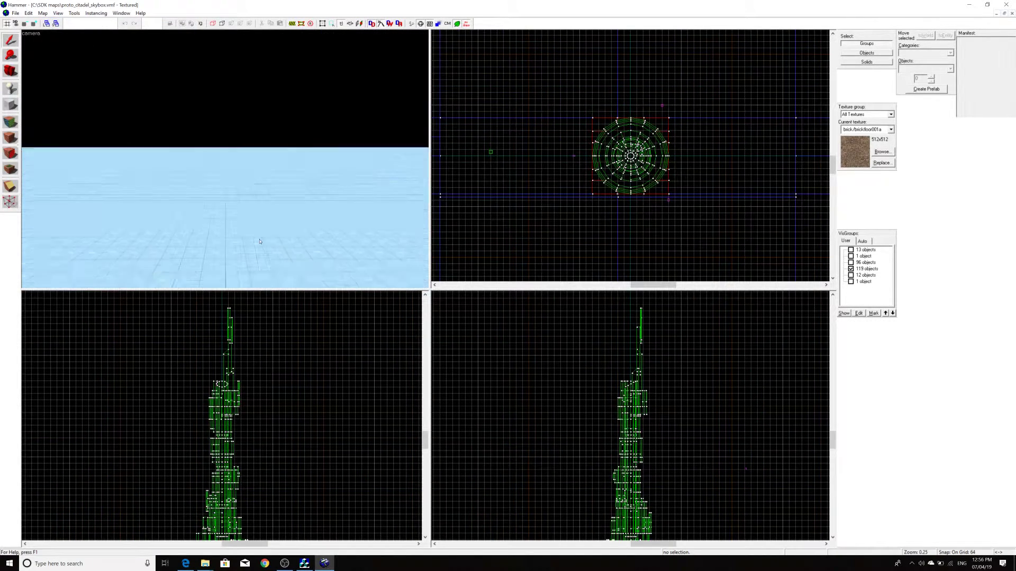
{"action": "left_click_drag", "start_coordinate": [260, 242], "coordinate": [259, 241]}
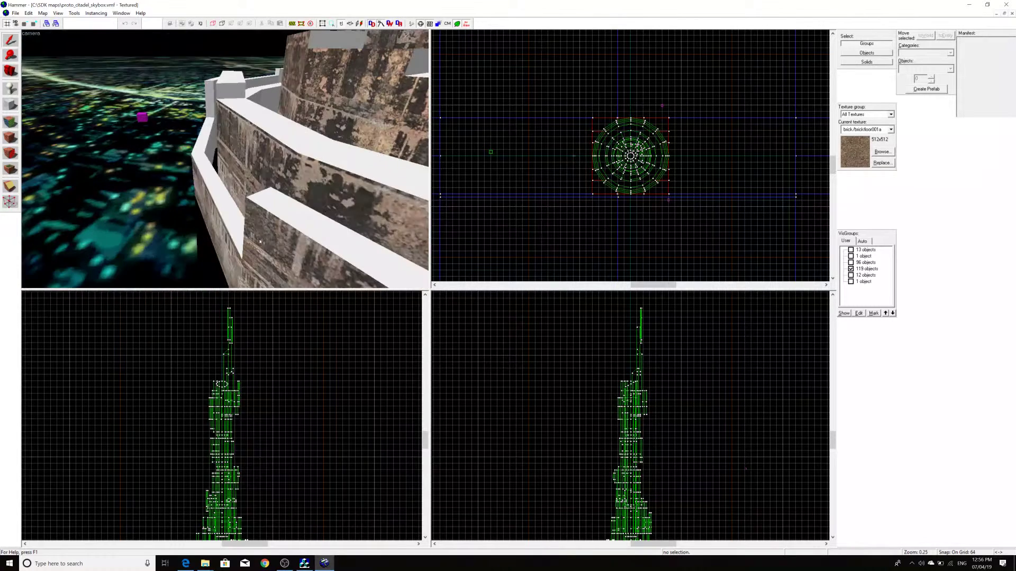
- Sample citadel wall-top faces, finding METAL/METALPIPE011A_OLD with no image, then reframe the tower
{"action": "left_click", "coordinate": [13, 120]}
{"action": "left_click", "coordinate": [285, 212]}
{"action": "left_click", "coordinate": [335, 163]}
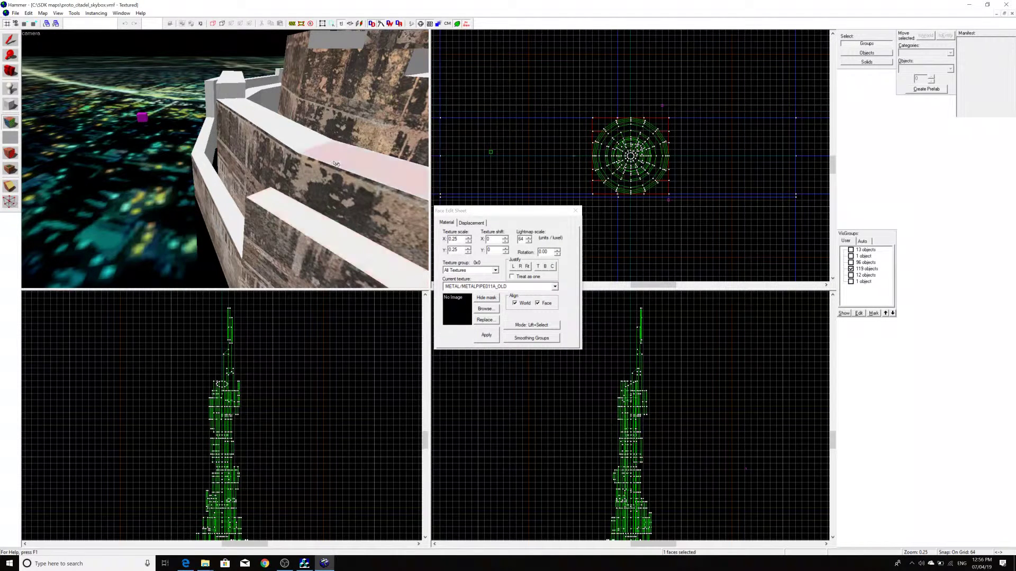
{"action": "left_click", "coordinate": [299, 142]}
{"action": "left_click", "coordinate": [575, 210]}
{"action": "key", "text": "s"}
{"action": "key", "text": "Right"}
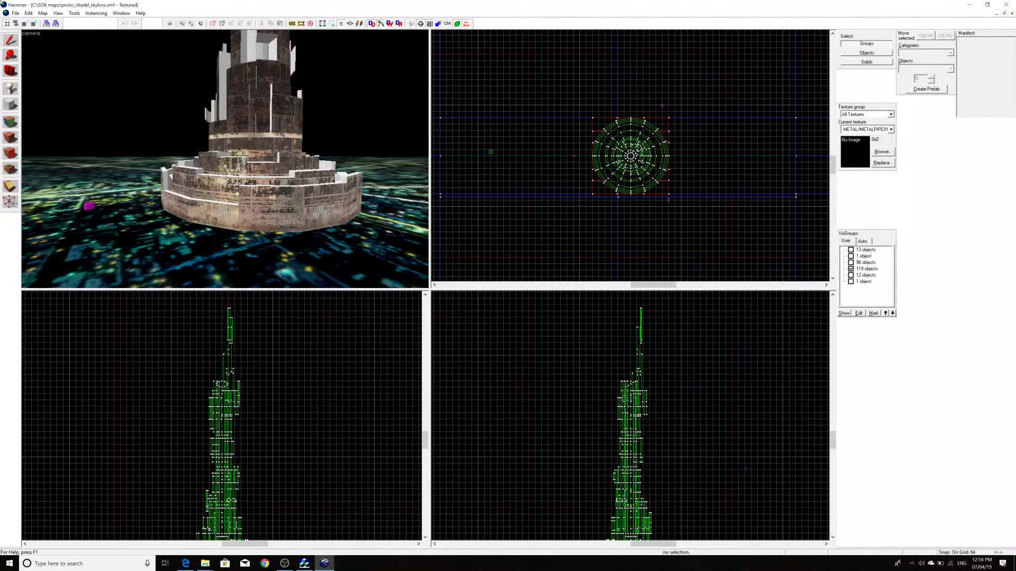
- Run Map > Check for problems and move its invalid-texture list to mid-screen
{"action": "left_click", "coordinate": [42, 13]}
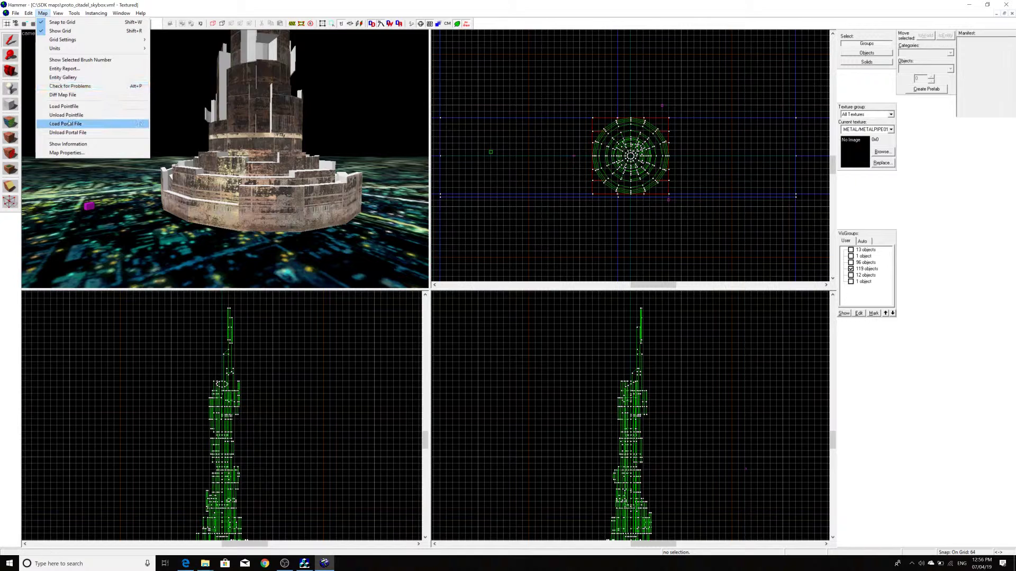
{"action": "left_click", "coordinate": [85, 86]}
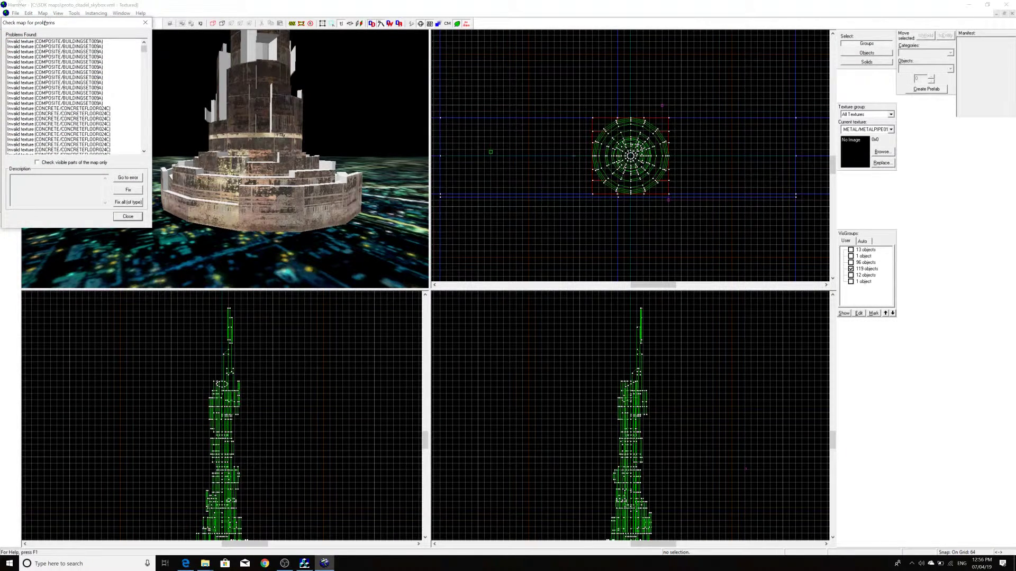
{"action": "left_click_drag", "start_coordinate": [52, 23], "coordinate": [380, 68]}
{"action": "left_click", "coordinate": [489, 200]}
{"action": "mouse_move", "coordinate": [473, 97]}
{"action": "left_mouse_down"}
{"action": "mouse_move", "coordinate": [472, 191]}
{"action": "mouse_move", "coordinate": [476, 93]}
{"action": "left_mouse_up"}
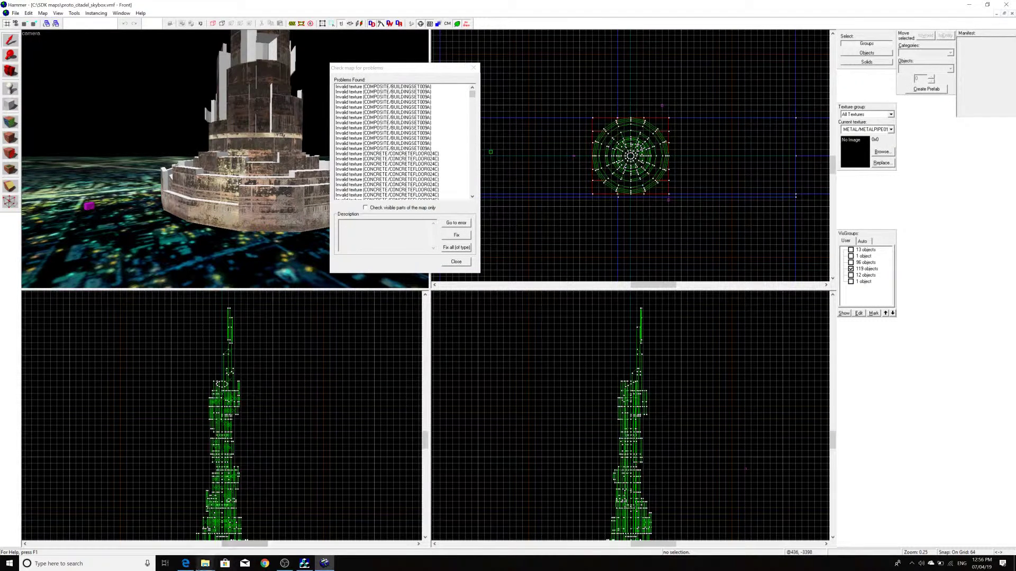
- In the VMF Updater window, browse to anon-hl2 > hl2 > materials > Composite
{"action": "mouse_move", "coordinate": [205, 564]}
{"action": "left_click", "coordinate": [184, 537]}
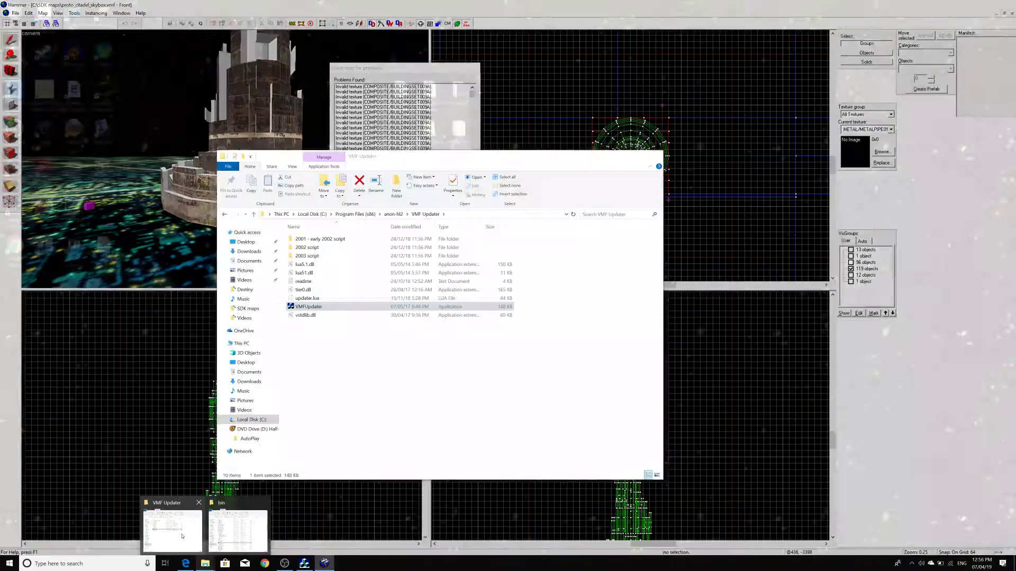
{"action": "left_click_drag", "start_coordinate": [384, 158], "coordinate": [690, 112]}
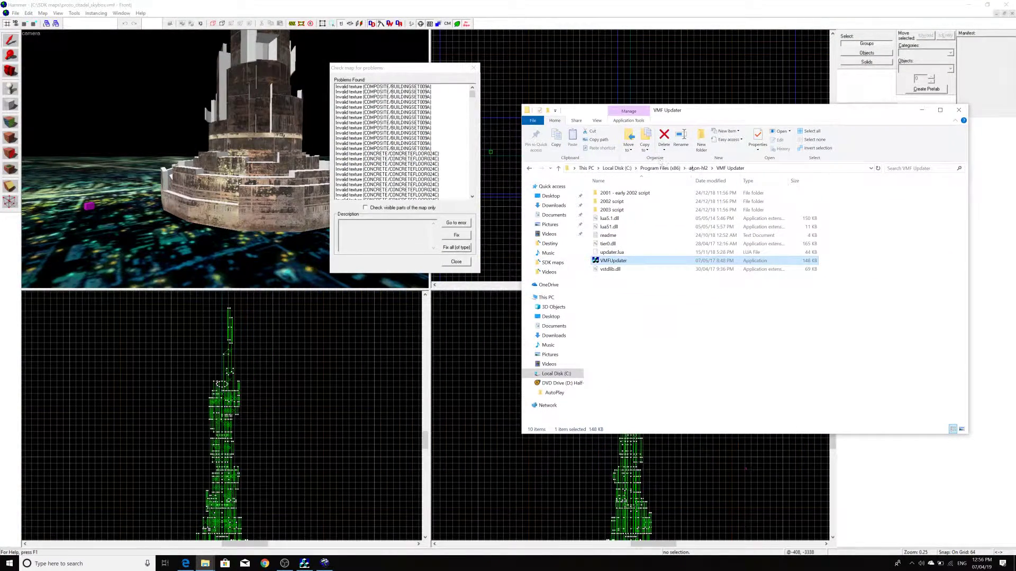
{"action": "left_click", "coordinate": [698, 168]}
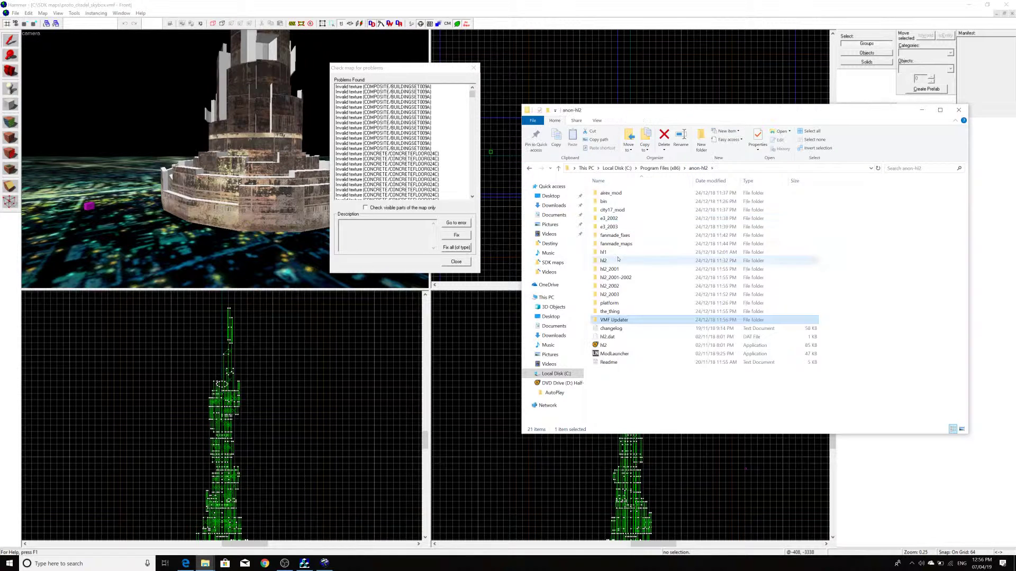
{"action": "double_click", "coordinate": [615, 261]}
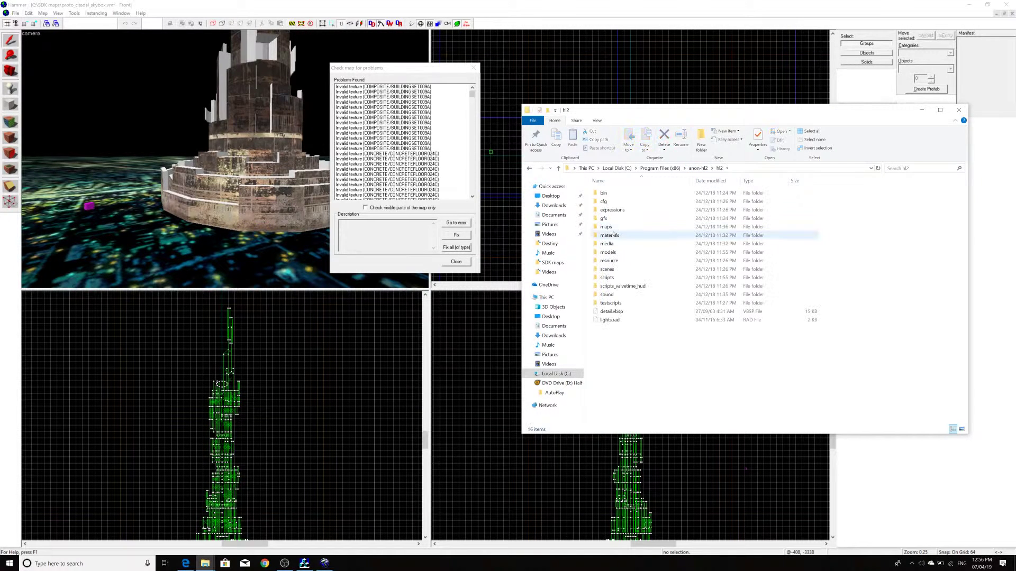
{"action": "double_click", "coordinate": [612, 234]}
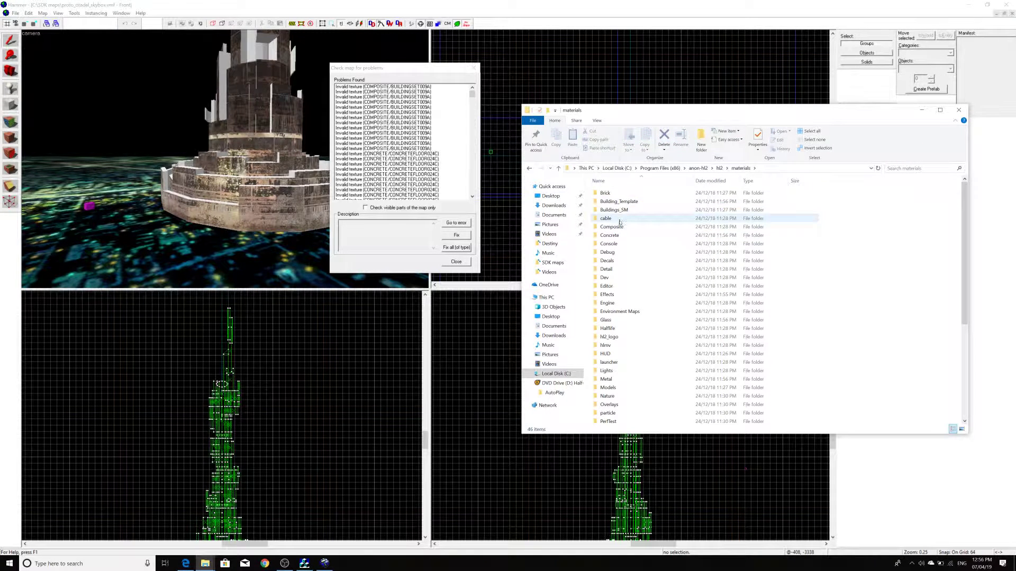
{"action": "double_click", "coordinate": [618, 228]}
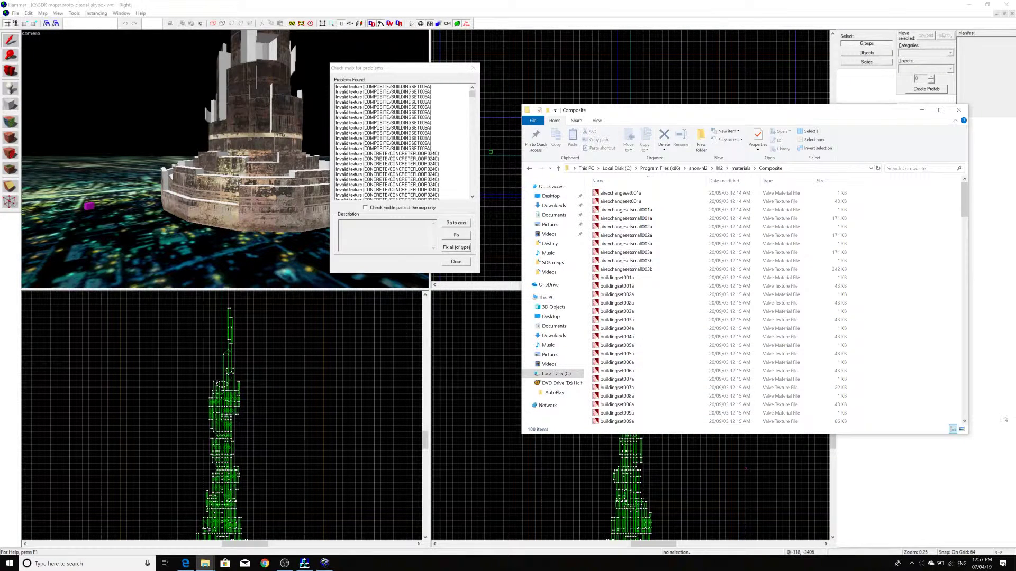
- Copy the two buildingset009a material and texture files
{"action": "left_click", "coordinate": [964, 421]}
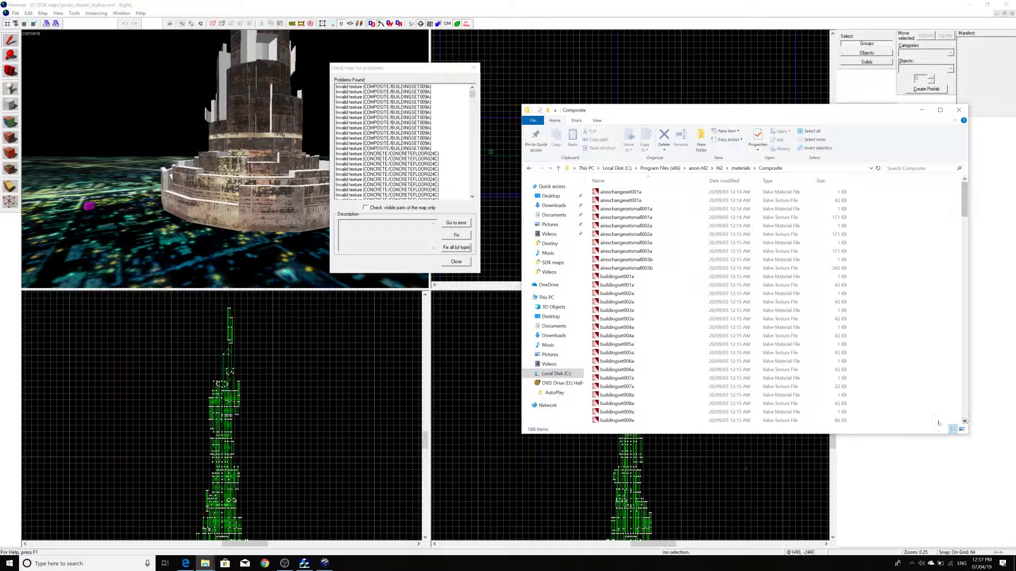
{"action": "scroll", "coordinate": [965, 421], "scroll_direction": "down", "scroll_amount": 1}
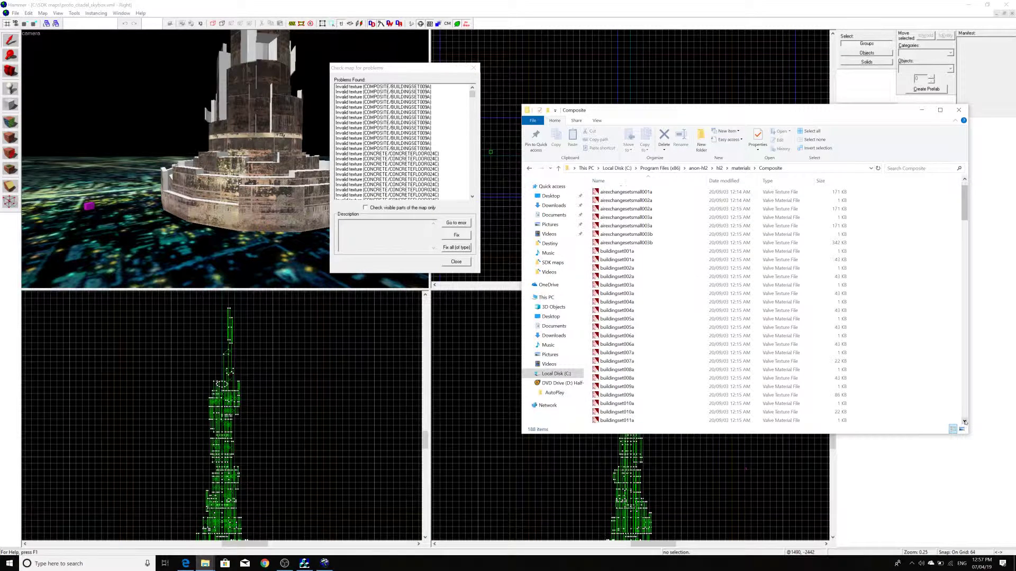
{"action": "left_click", "coordinate": [628, 388]}
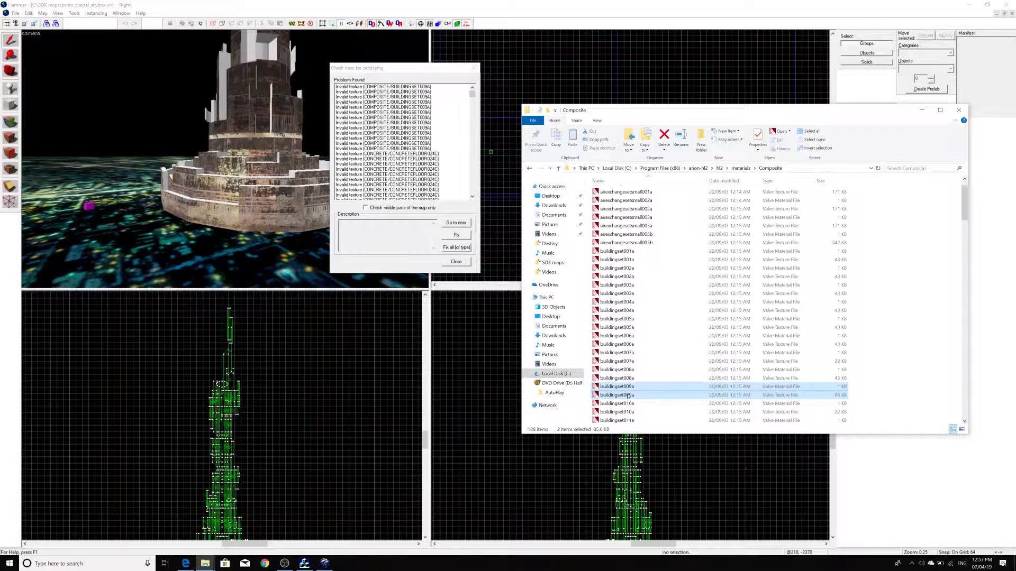
{"action": "right_click", "coordinate": [628, 395]}
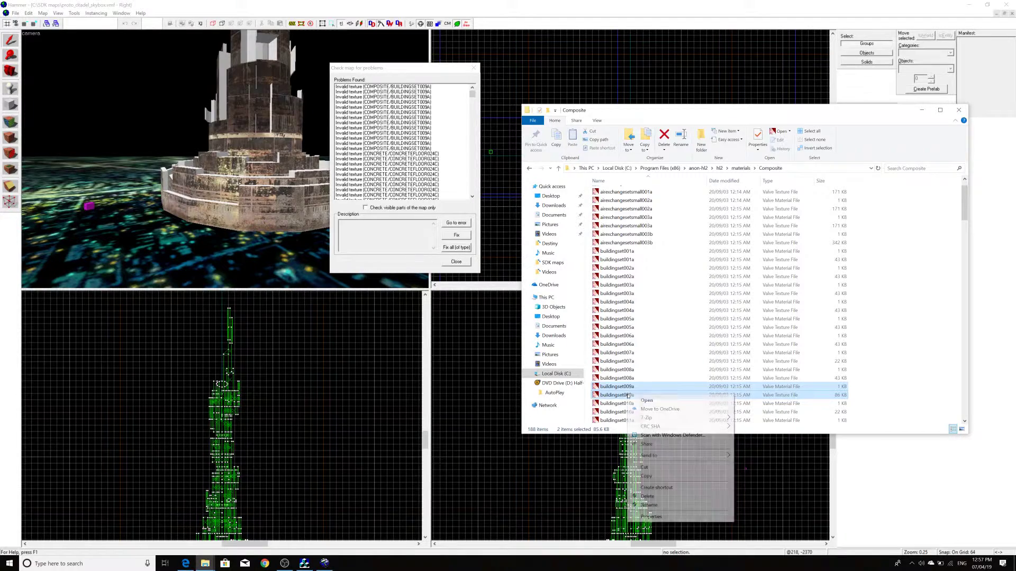
{"action": "left_click", "coordinate": [645, 476]}
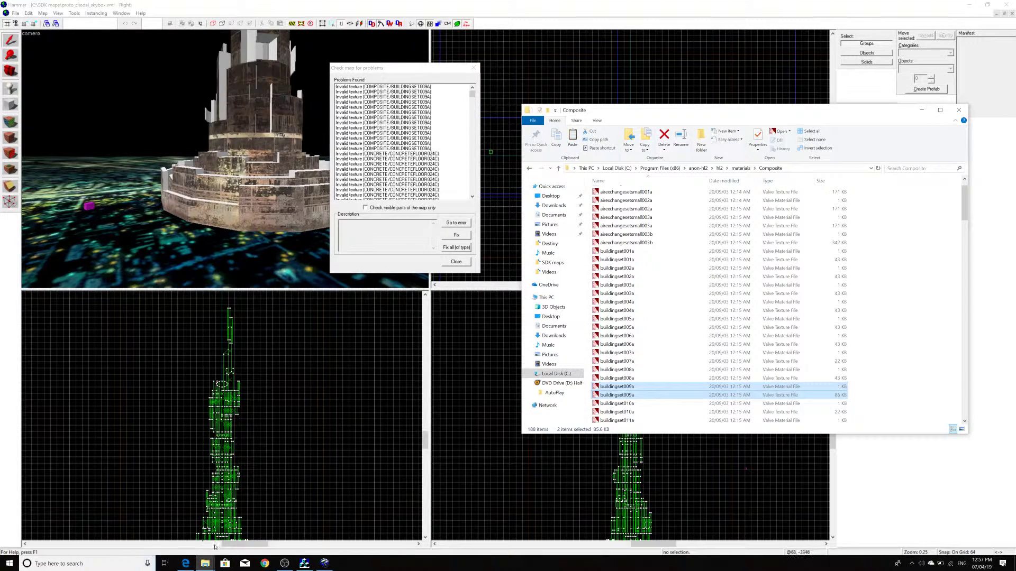
- Place the bin window beside the Composite window and open Half-Life 2's hl2 folder
{"action": "mouse_move", "coordinate": [210, 556]}
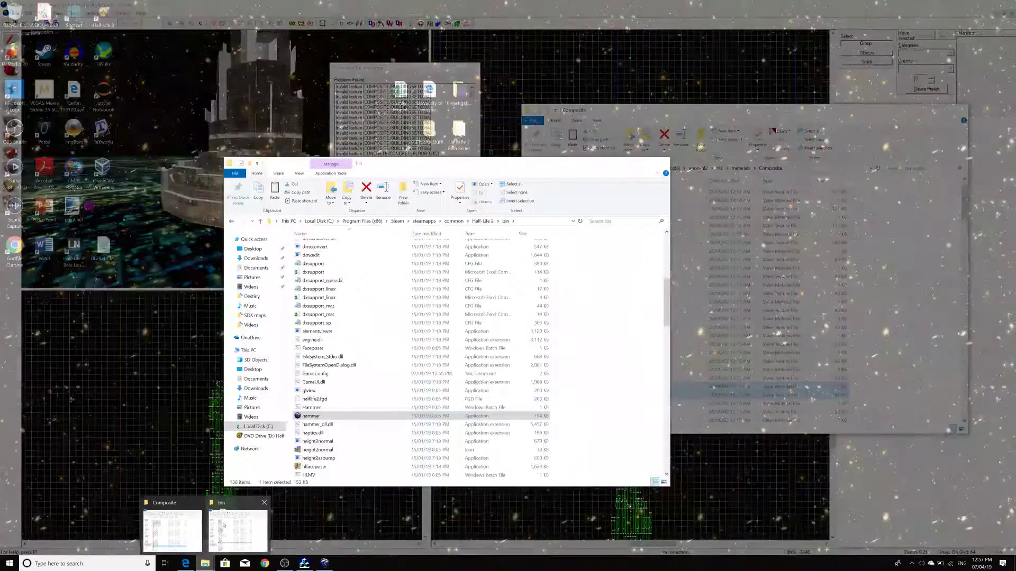
{"action": "left_click", "coordinate": [223, 525]}
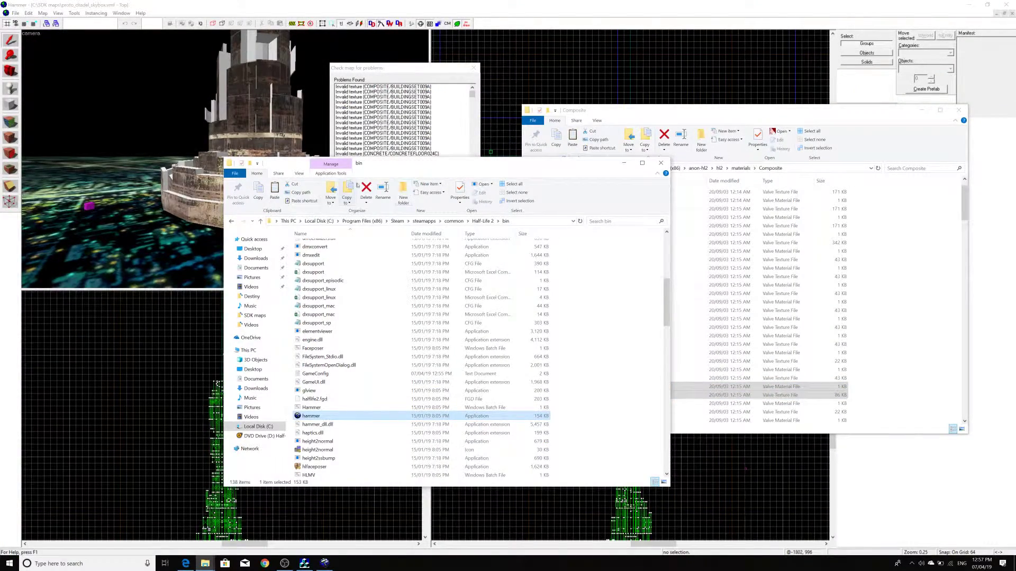
{"action": "left_click_drag", "start_coordinate": [384, 162], "coordinate": [930, 106]}
{"action": "left_click_drag", "start_coordinate": [630, 110], "coordinate": [574, 90]}
{"action": "left_click_drag", "start_coordinate": [941, 107], "coordinate": [869, 109]}
{"action": "left_click", "coordinate": [957, 165]}
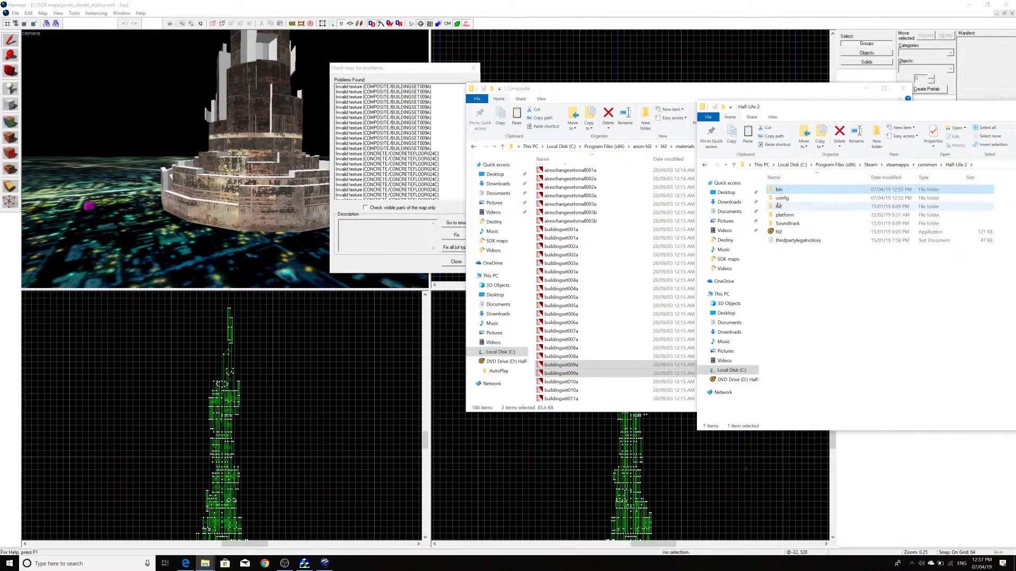
{"action": "double_click", "coordinate": [778, 207]}
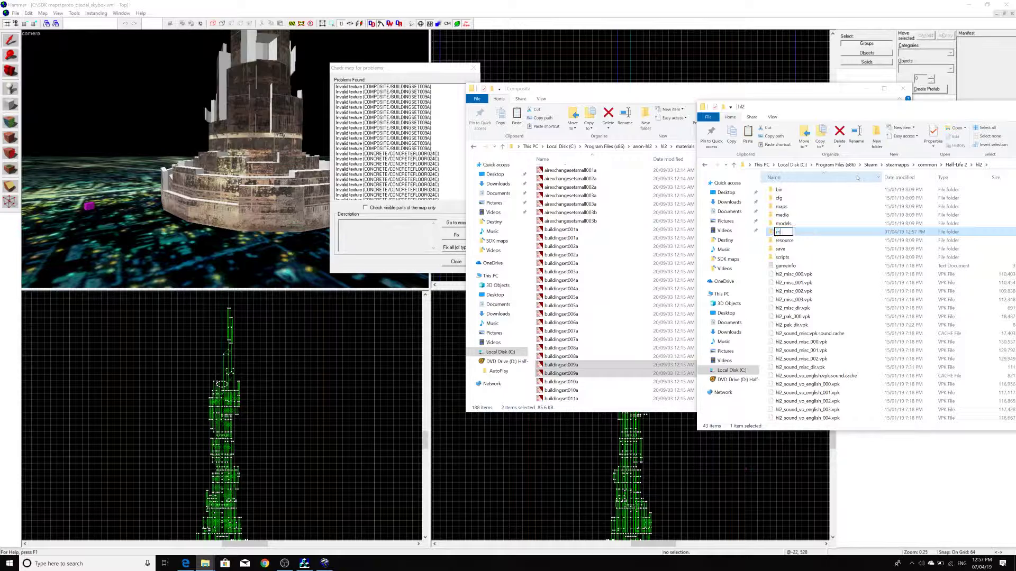
- Create a 'materials' folder containing a 'composite' folder and paste the buildingset009a files there
{"action": "type", "text": "erials"}
{"action": "key", "text": "Return"}
{"action": "double_click", "coordinate": [787, 215]}
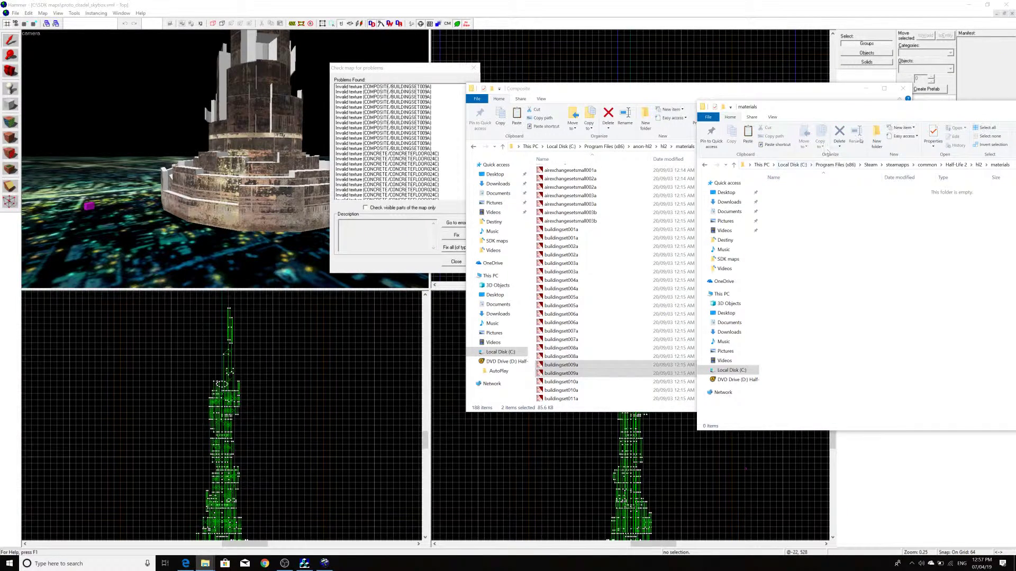
{"action": "key", "text": "ctrl+shift+n"}
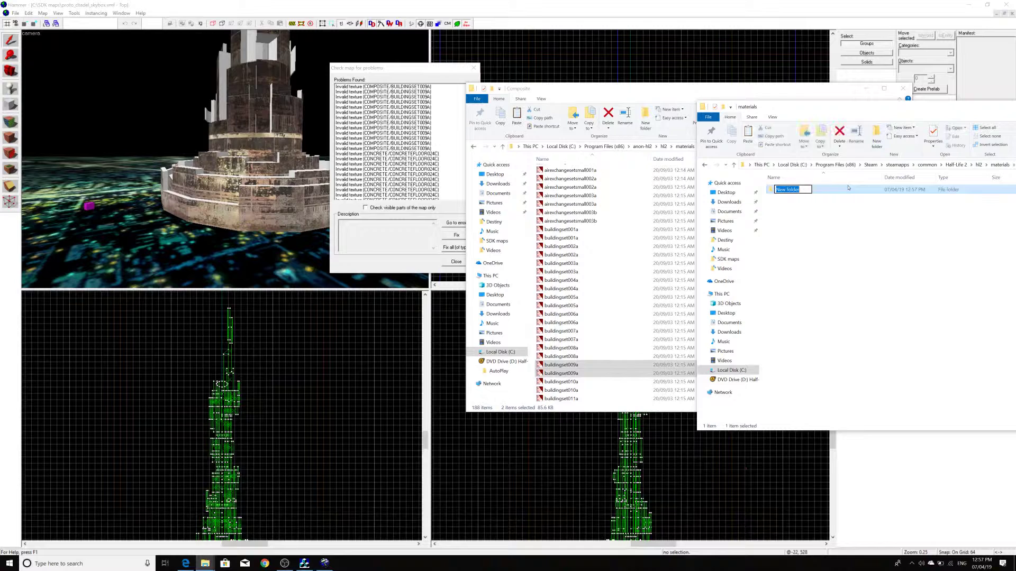
{"action": "type", "text": "composite"}
{"action": "key", "text": "Return"}
{"action": "double_click", "coordinate": [794, 190]}
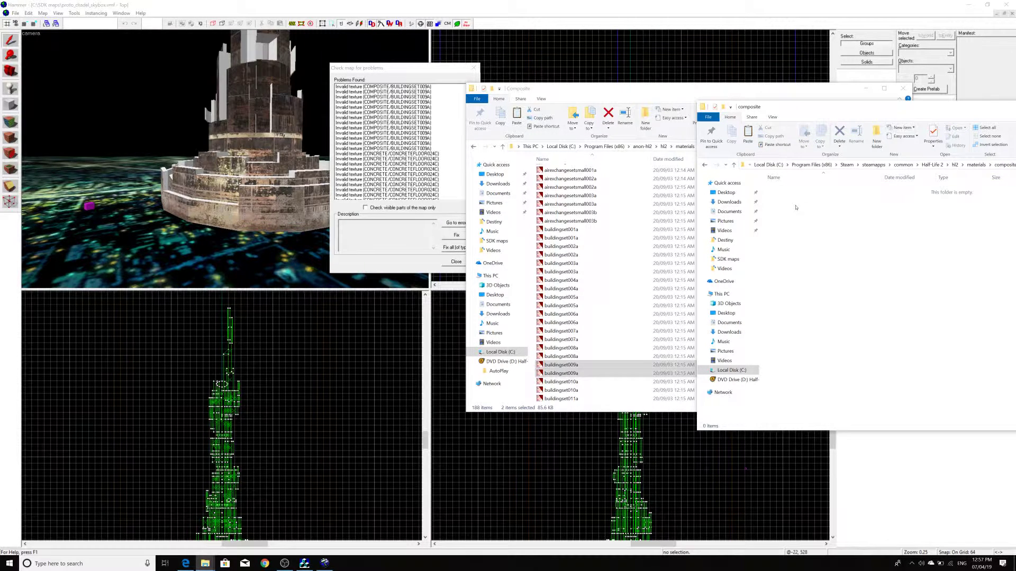
{"action": "right_click", "coordinate": [796, 207]}
{"action": "left_click", "coordinate": [822, 262]}
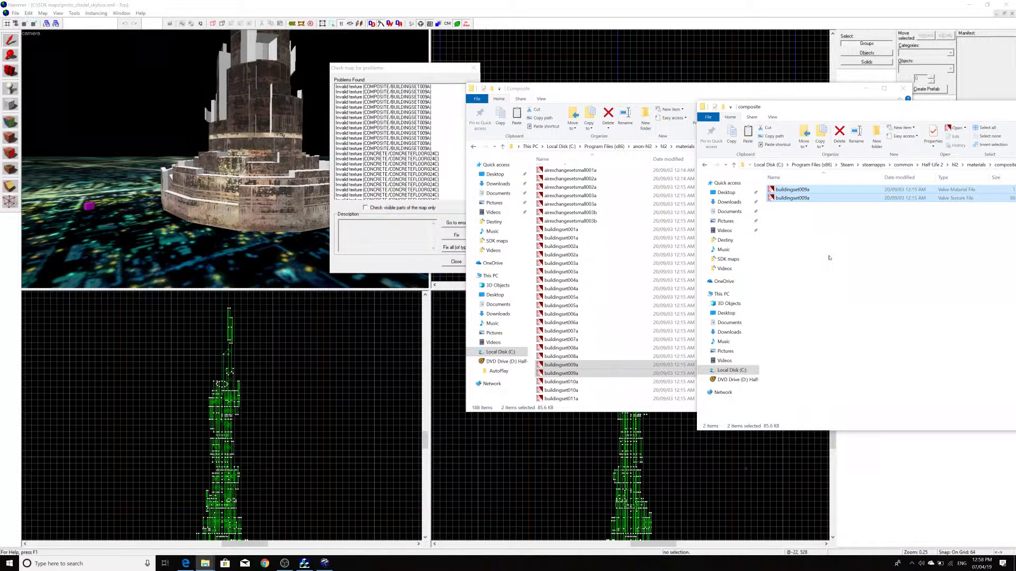
{"action": "left_click", "coordinate": [830, 258]}
- Fly Hammer's 3D camera around the citadel tower to inspect it
{"action": "left_click", "coordinate": [379, 69]}
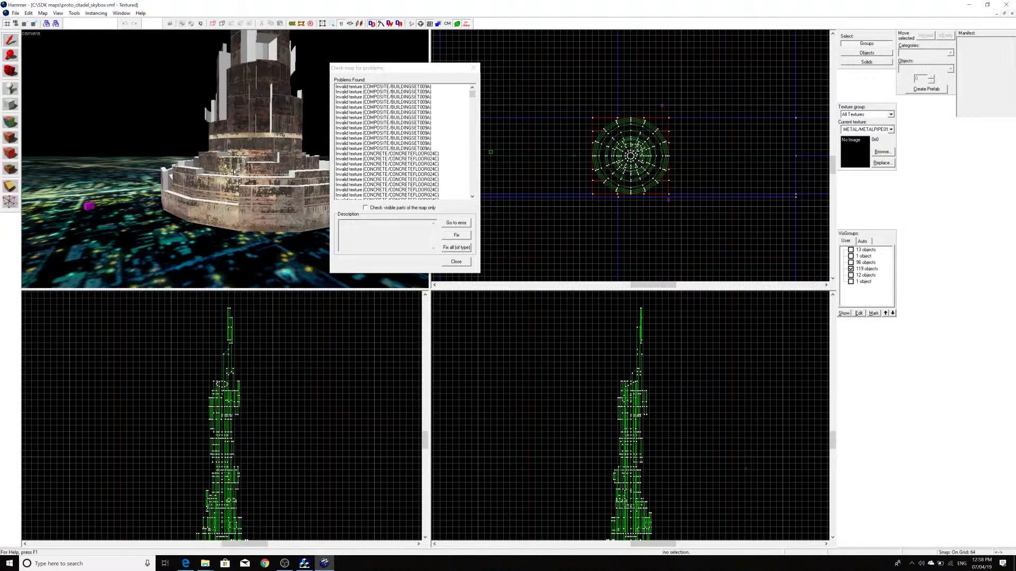
{"action": "key", "text": "w"}
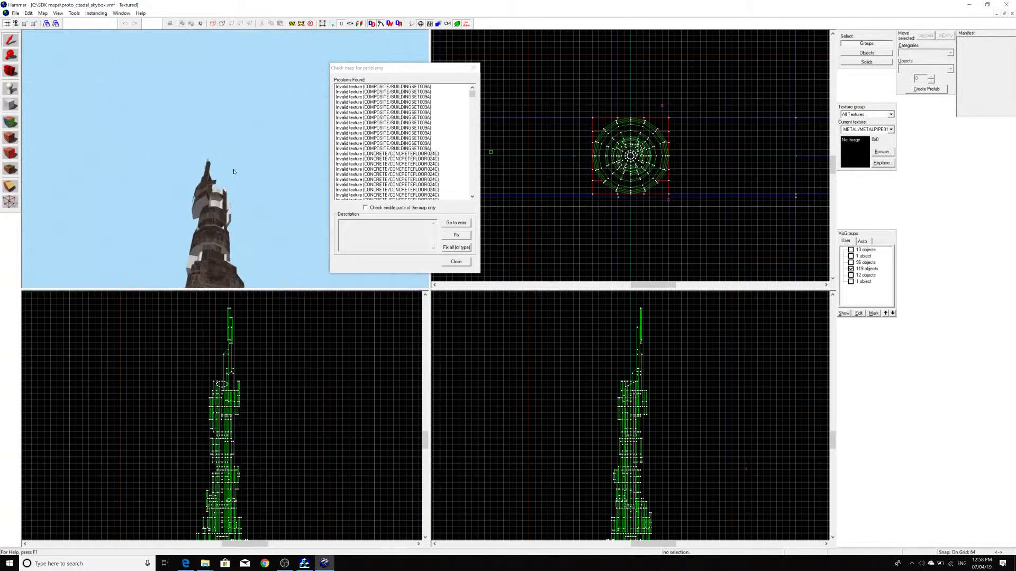
{"action": "key", "text": "Down"}
{"action": "key", "text": "s"}
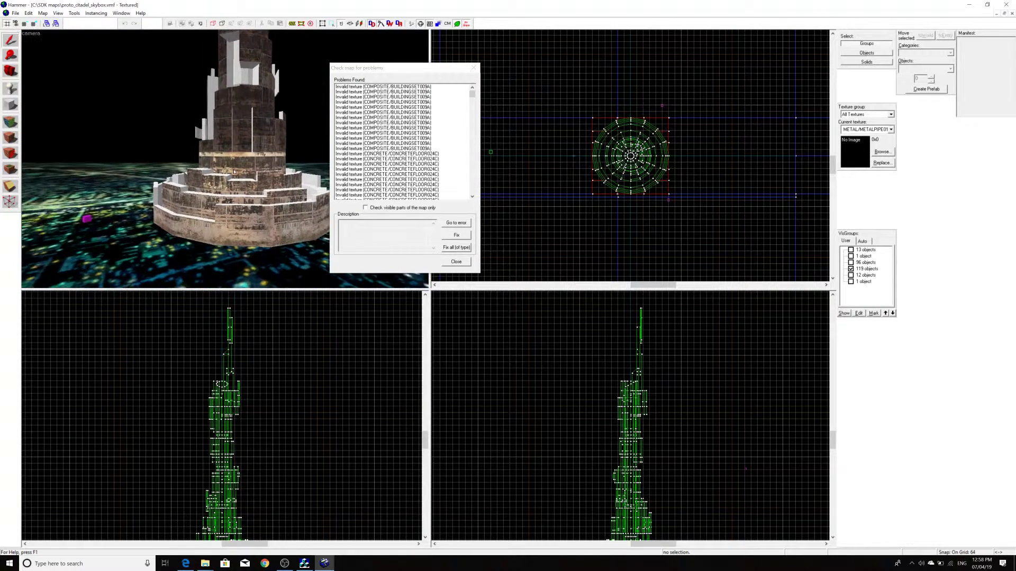
{"action": "key", "text": "Left"}
{"action": "key", "text": "Right"}
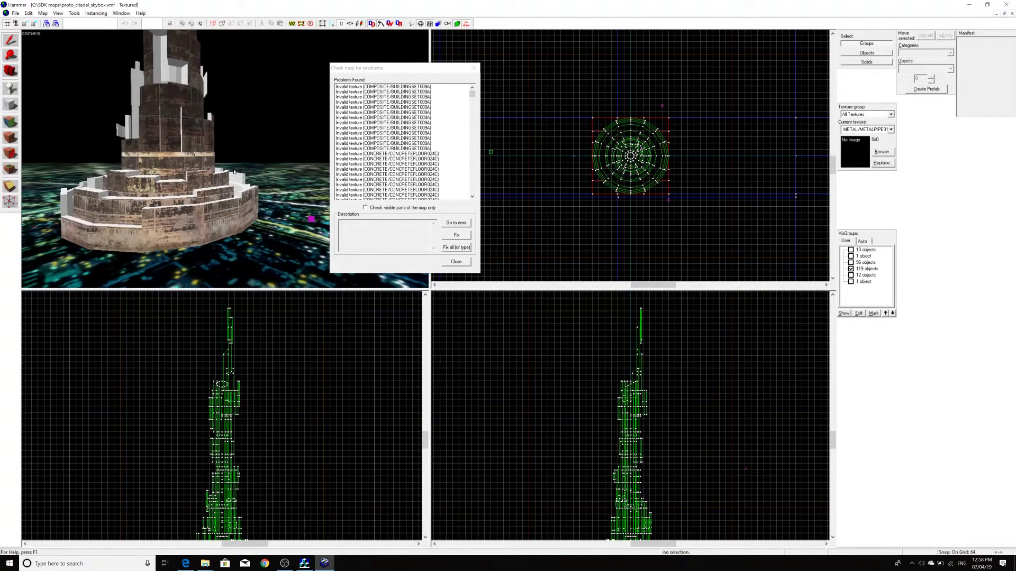
- Check an entry in the problems list, then bring the Composite folder window back up
{"action": "left_click", "coordinate": [472, 196]}
{"action": "left_click", "coordinate": [472, 197]}
{"action": "left_click", "coordinate": [473, 196]}
{"action": "left_click", "coordinate": [472, 197]}
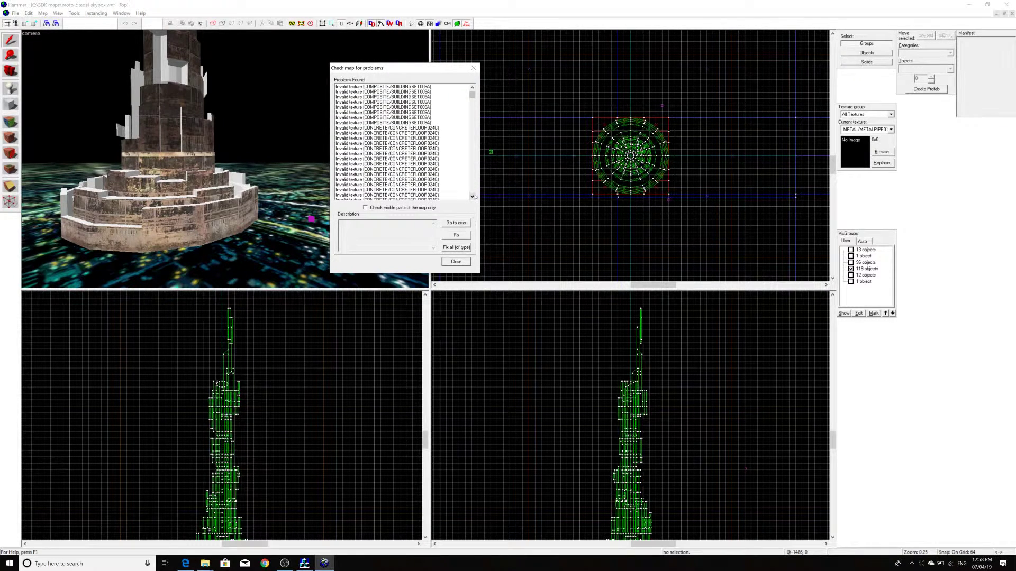
{"action": "mouse_move", "coordinate": [205, 564]}
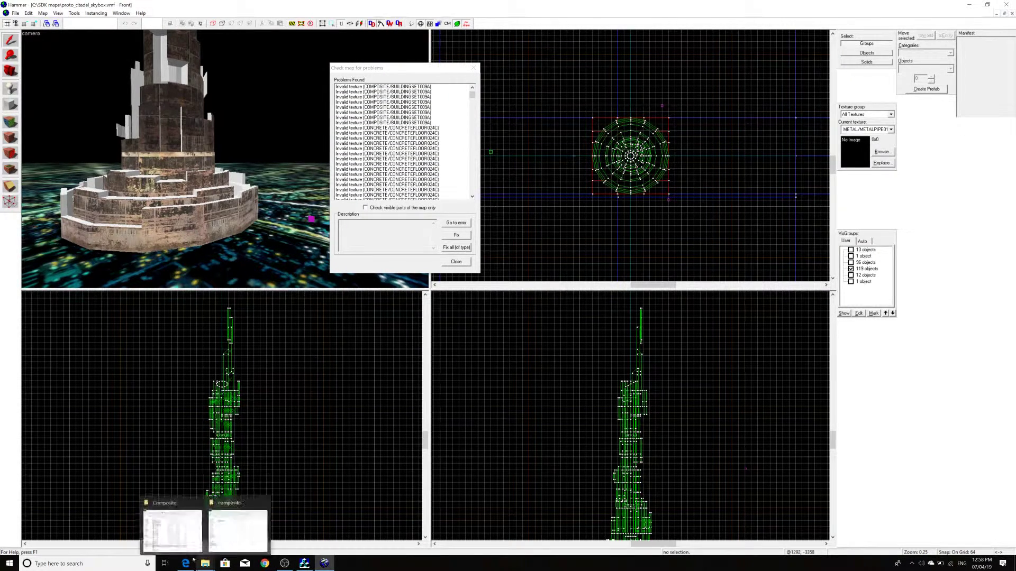
{"action": "left_click", "coordinate": [241, 504]}
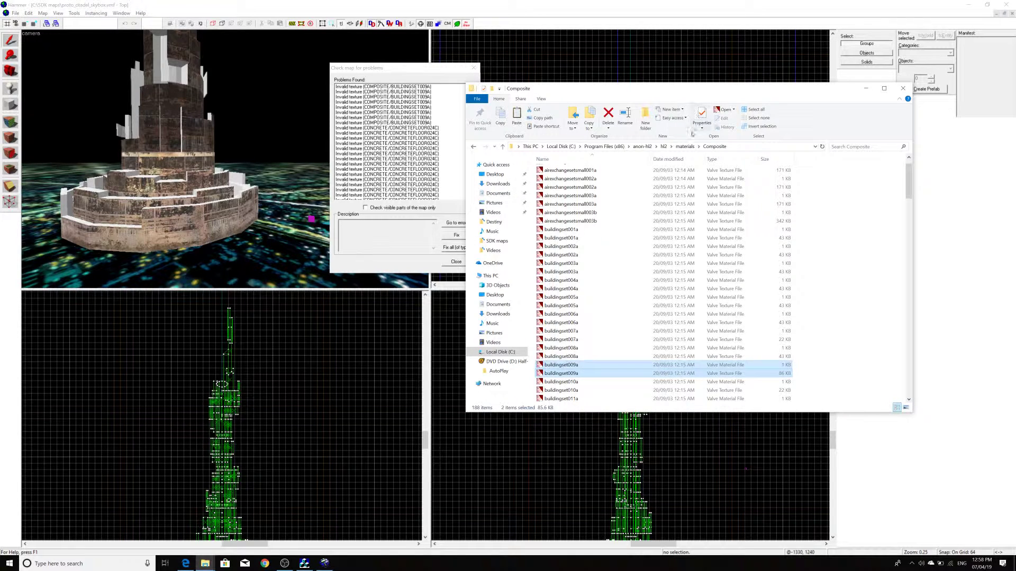
- Open the beta's Concrete materials folder and copy both concretefloor024c files
{"action": "left_click", "coordinate": [684, 147]}
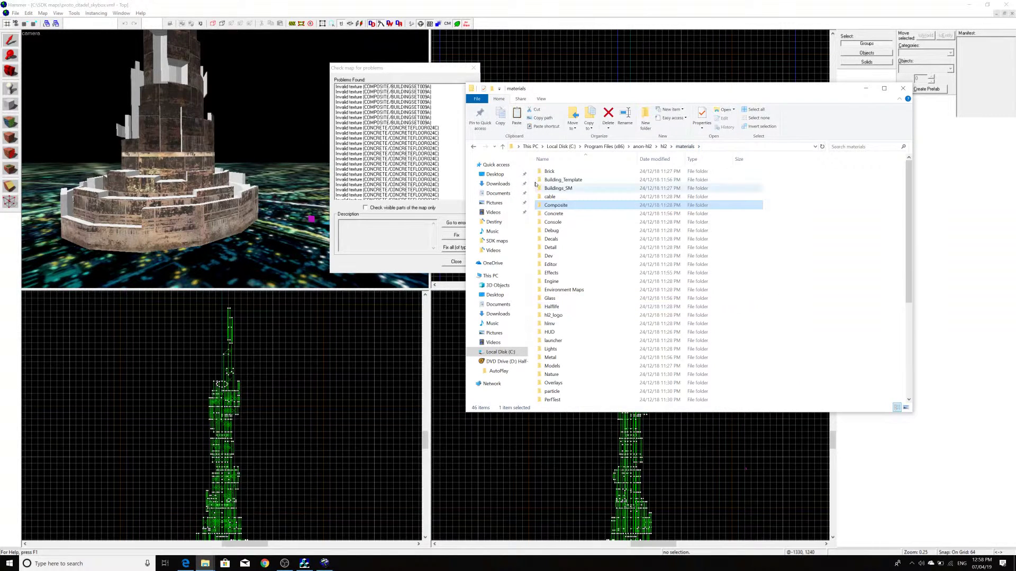
{"action": "left_click", "coordinate": [553, 213]}
{"action": "double_click", "coordinate": [553, 213]}
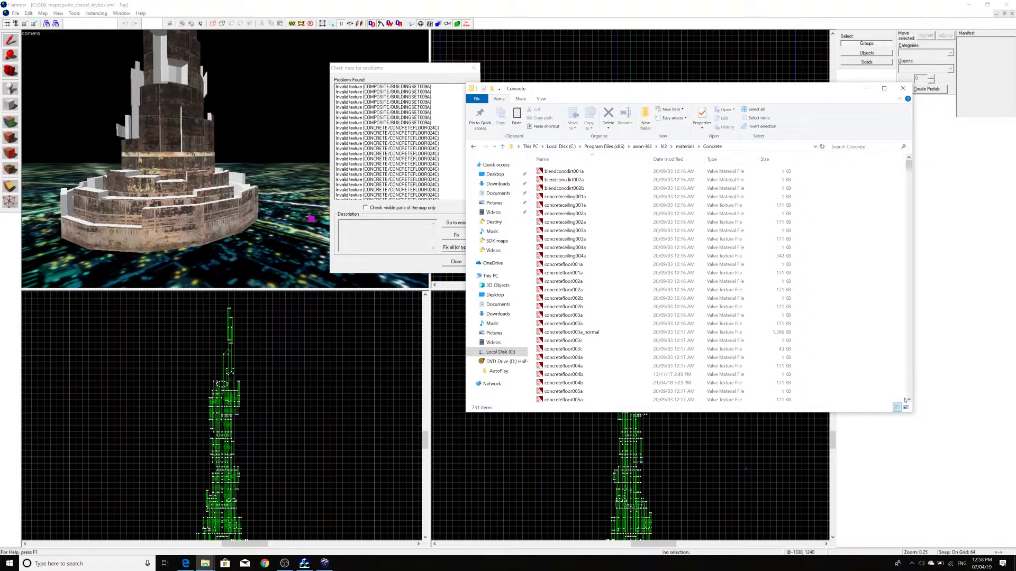
{"action": "left_click", "coordinate": [908, 400]}
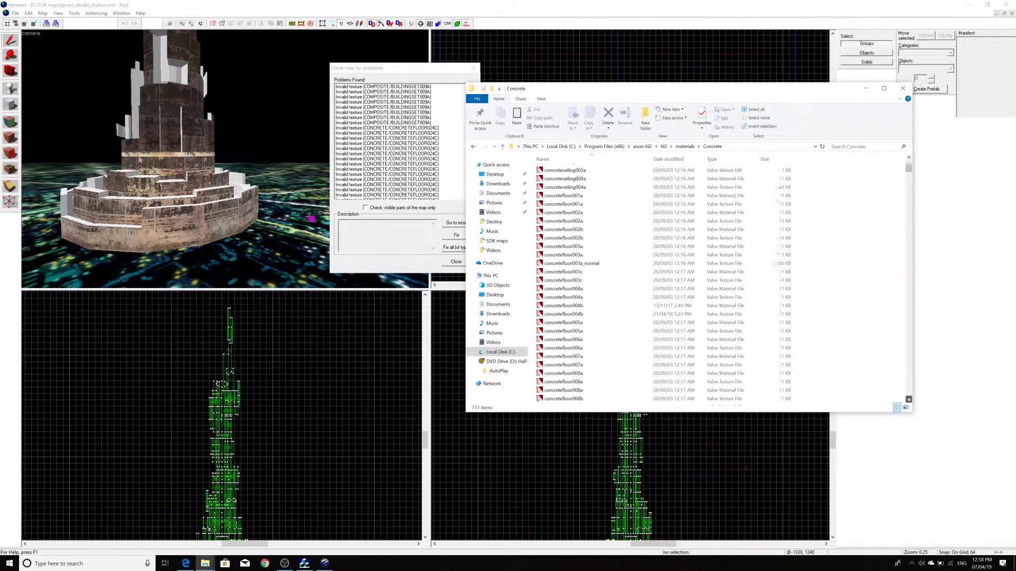
{"action": "left_click_drag", "start_coordinate": [908, 400], "coordinate": [908, 400]}
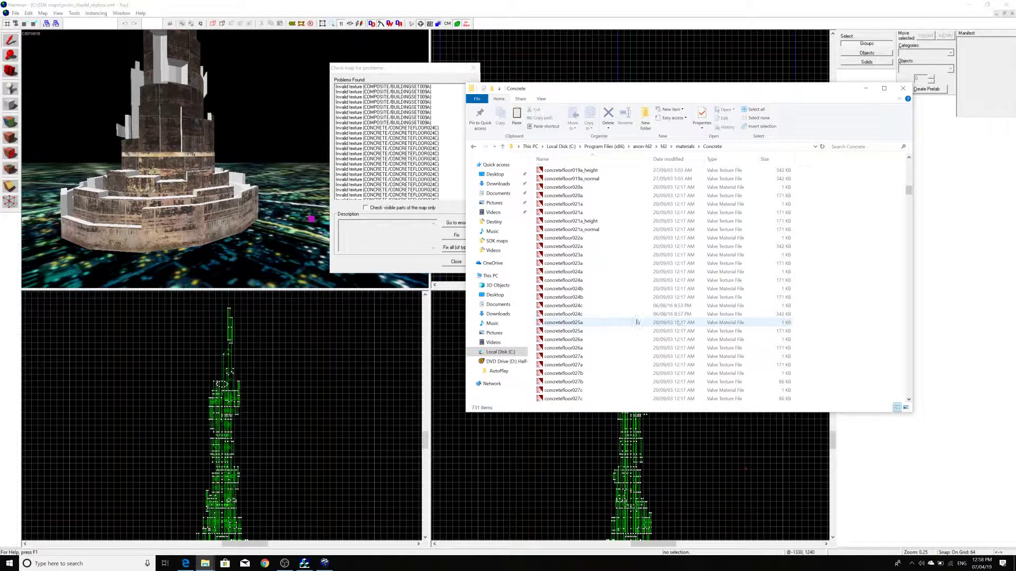
{"action": "left_click", "coordinate": [590, 313]}
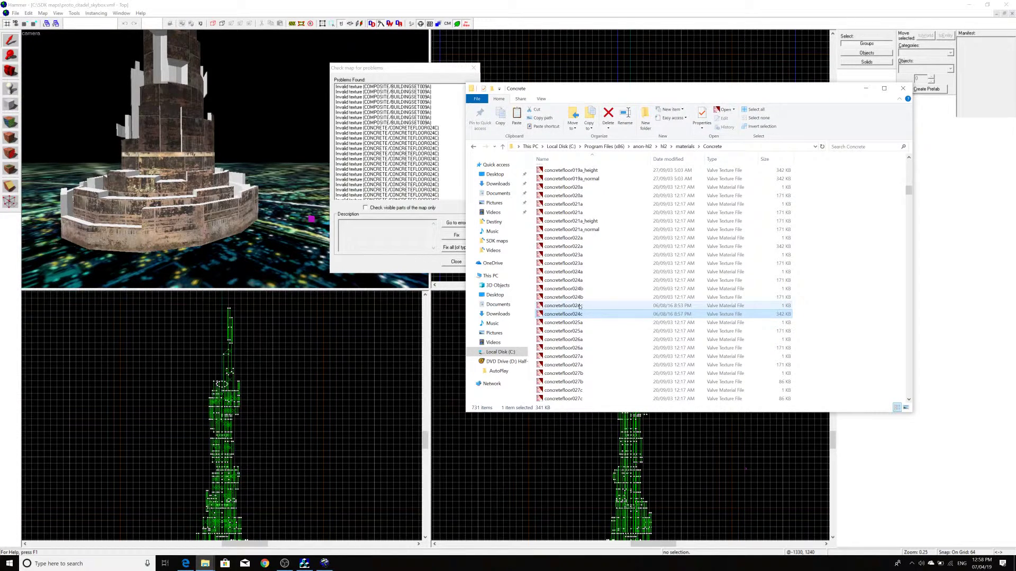
{"action": "left_click", "coordinate": [579, 306], "text": "ctrl"}
{"action": "right_click", "coordinate": [580, 306]}
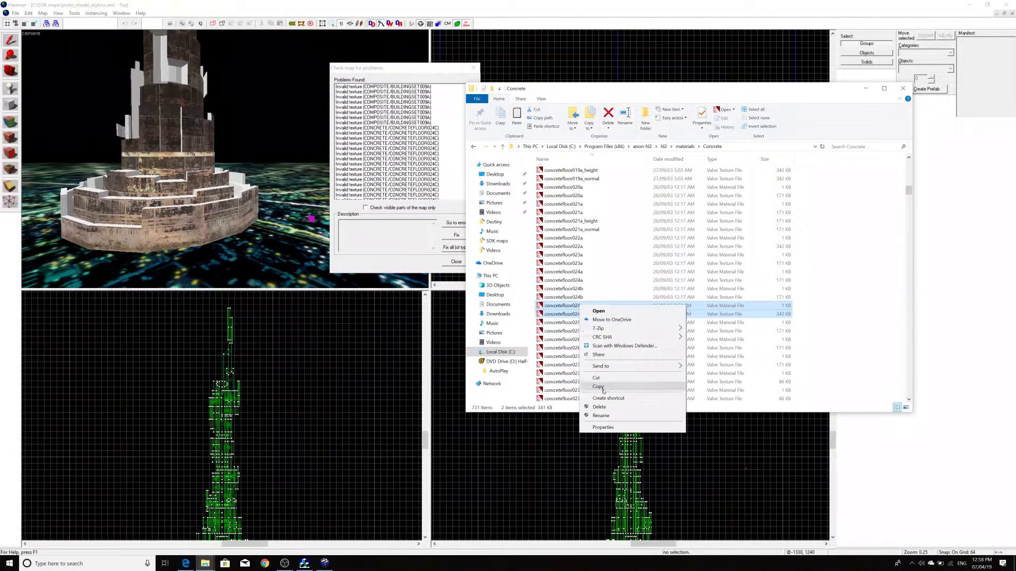
{"action": "left_click", "coordinate": [599, 387]}
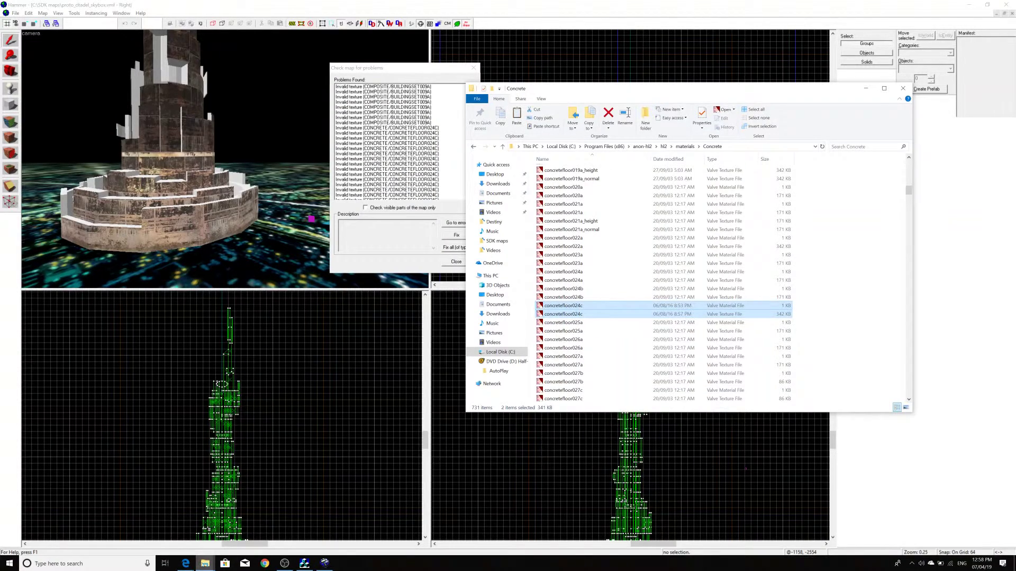
- Create a new 'concrete' folder in Half-Life 2's hl2 materials folder
{"action": "mouse_move", "coordinate": [205, 562]}
{"action": "left_click", "coordinate": [244, 524]}
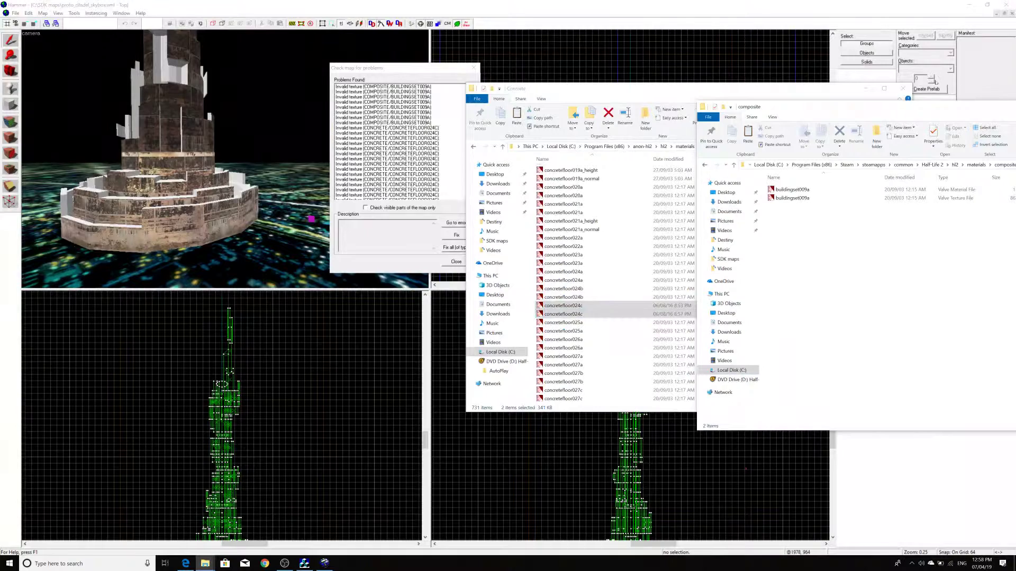
{"action": "left_click", "coordinate": [972, 165]}
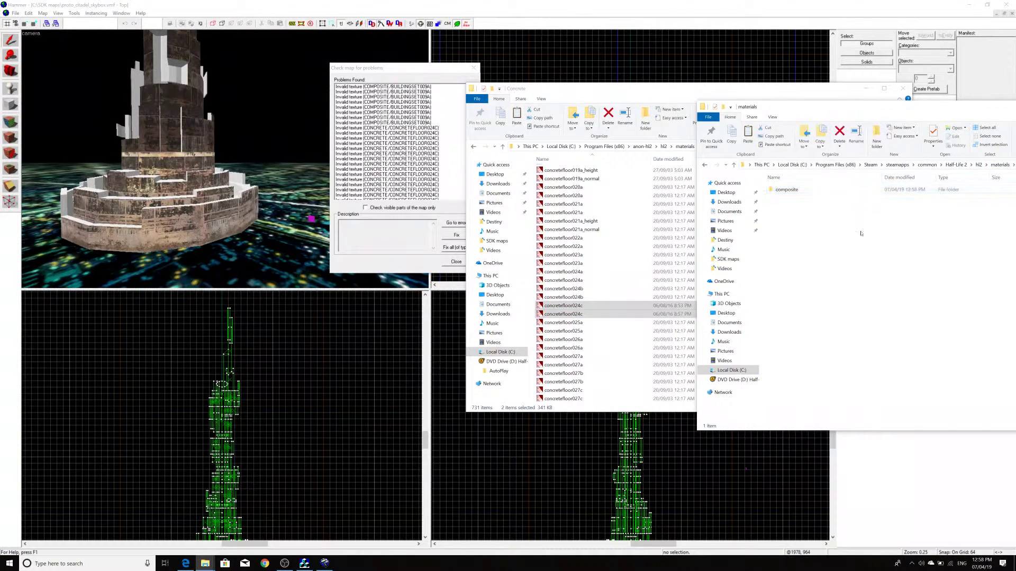
{"action": "left_click", "coordinate": [876, 142]}
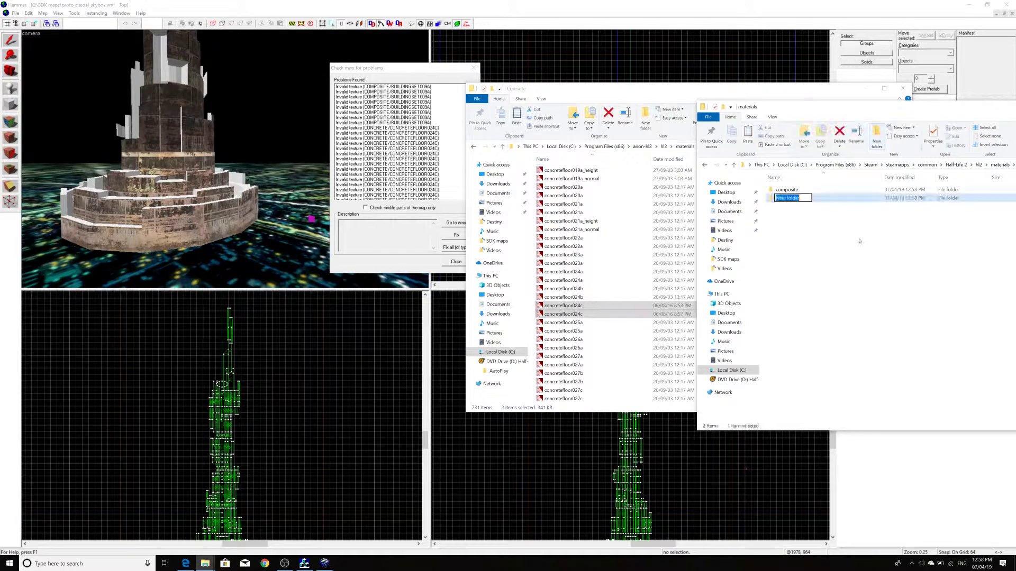
{"action": "type", "text": "concrete"}
{"action": "key", "text": "Return"}
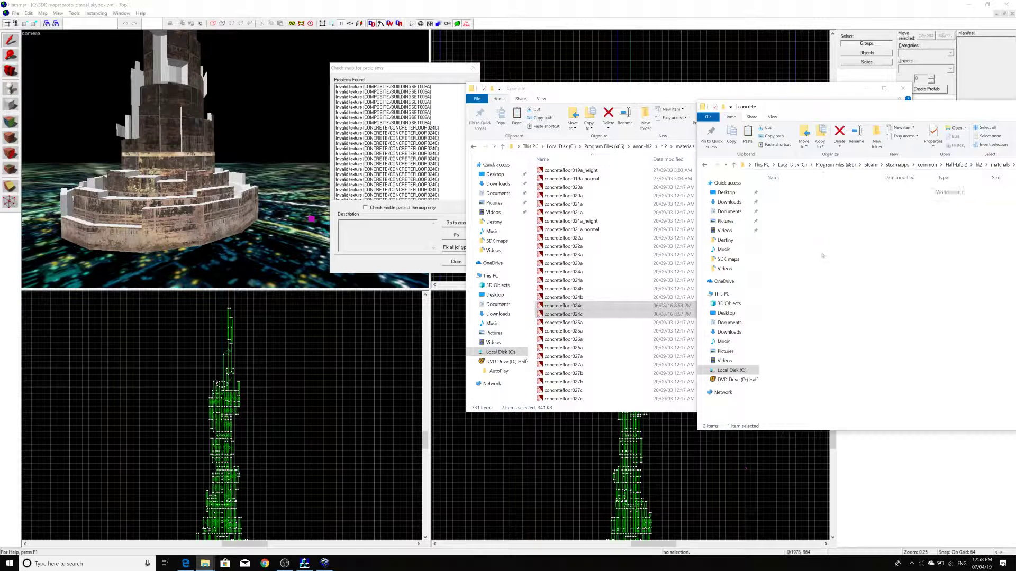
{"action": "key", "text": "Return"}
- Paste the concretefloor024c files into the concrete folder and return to Hammer's problems list
{"action": "right_click", "coordinate": [824, 254]}
{"action": "left_click", "coordinate": [848, 309]}
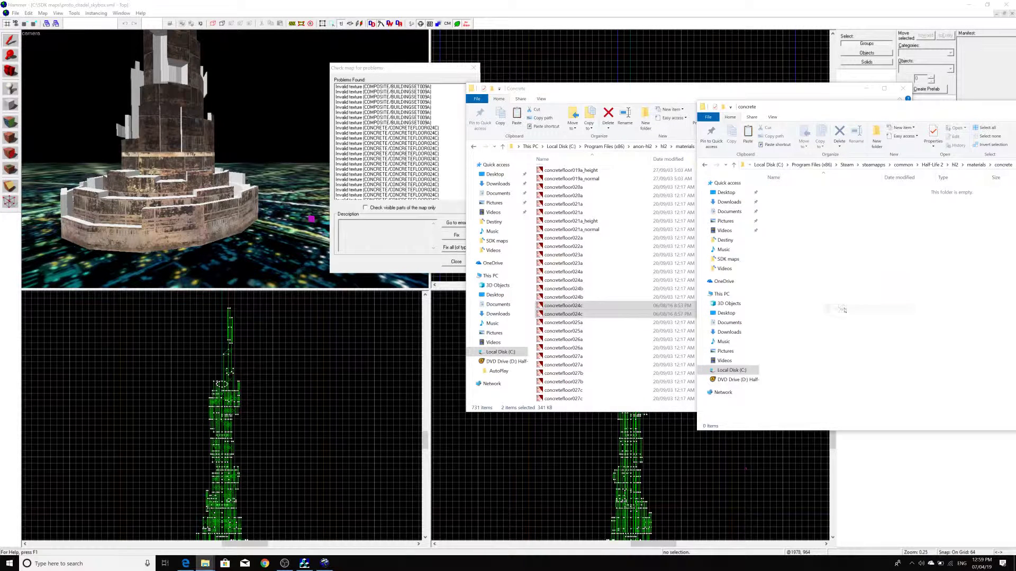
{"action": "left_click", "coordinate": [852, 310]}
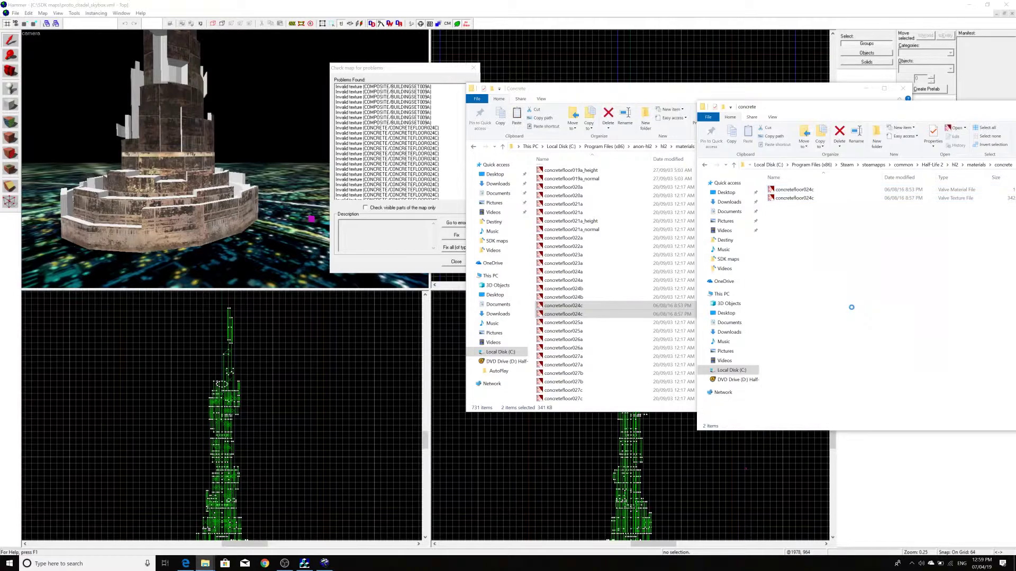
{"action": "right_click", "coordinate": [852, 310]}
{"action": "left_click", "coordinate": [847, 268]}
{"action": "left_click", "coordinate": [386, 138]}
{"action": "left_click", "coordinate": [473, 196]}
- Scroll through the remaining invalid-texture problems in the problems list
{"action": "left_click", "coordinate": [472, 197]}
{"action": "left_click", "coordinate": [472, 197]}
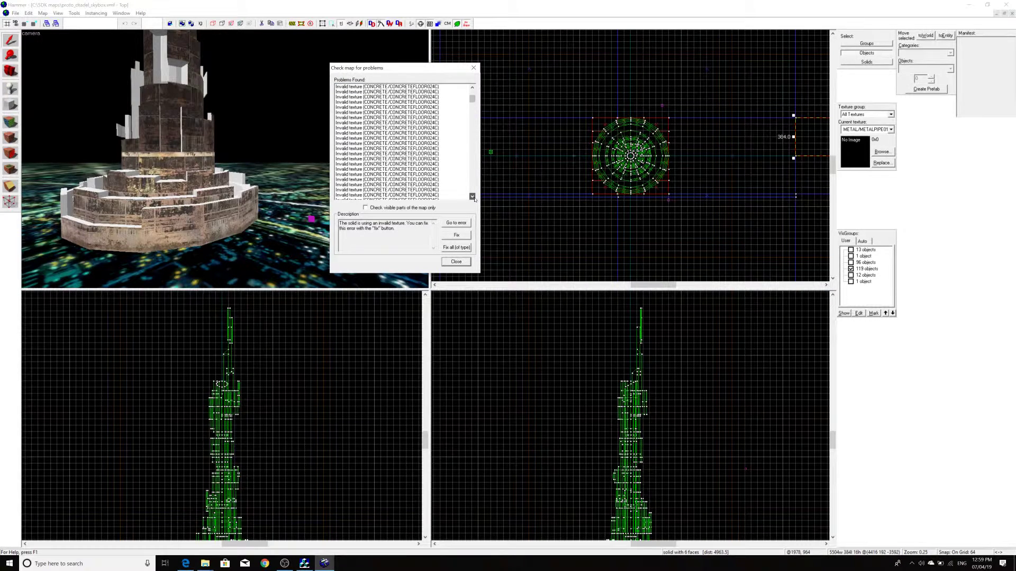
{"action": "scroll", "coordinate": [474, 187], "scroll_direction": "down", "scroll_amount": 10}
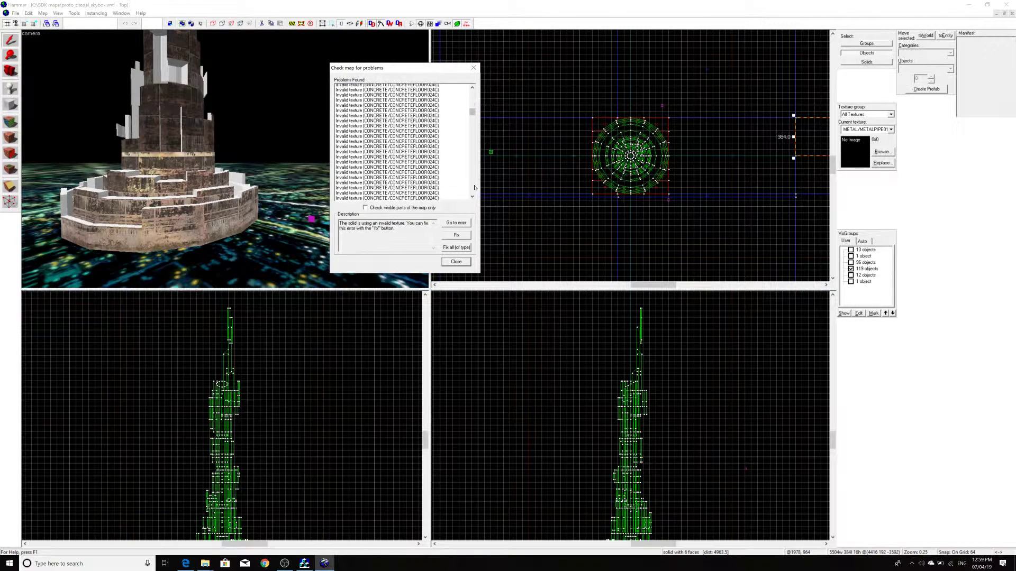
{"action": "scroll", "coordinate": [474, 187], "scroll_direction": "down", "scroll_amount": 10}
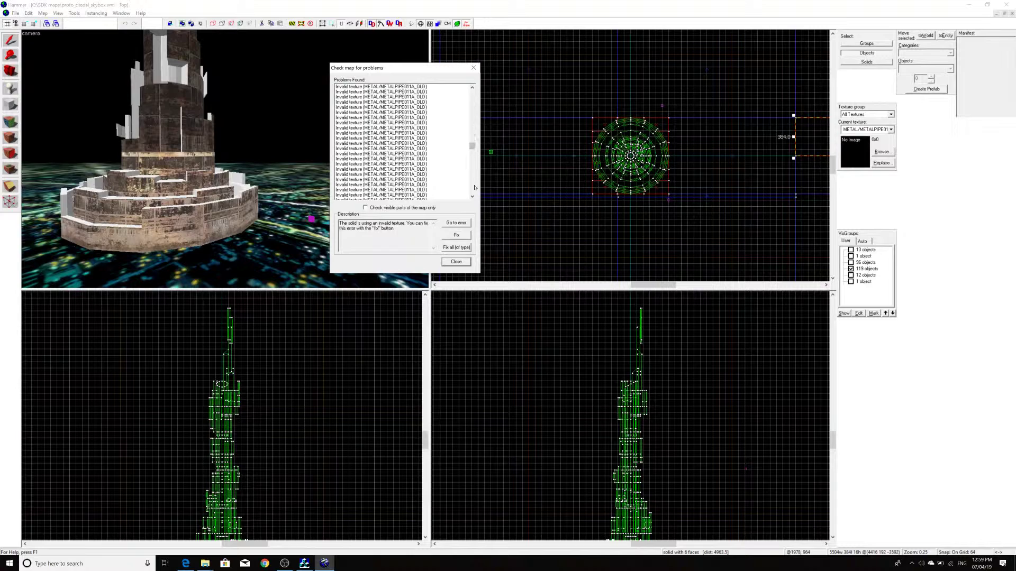
{"action": "scroll", "coordinate": [475, 129], "scroll_direction": "up", "scroll_amount": 5}
{"action": "scroll", "coordinate": [475, 129], "scroll_direction": "up", "scroll_amount": 3}
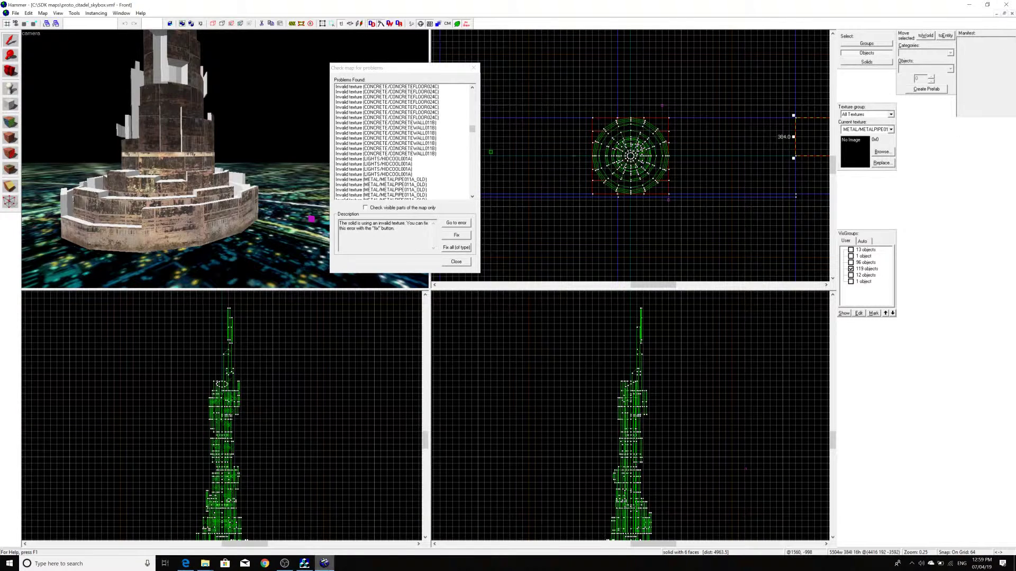
- Bring the beta Concrete folder back up at the concretewall files
{"action": "left_click", "coordinate": [207, 565]}
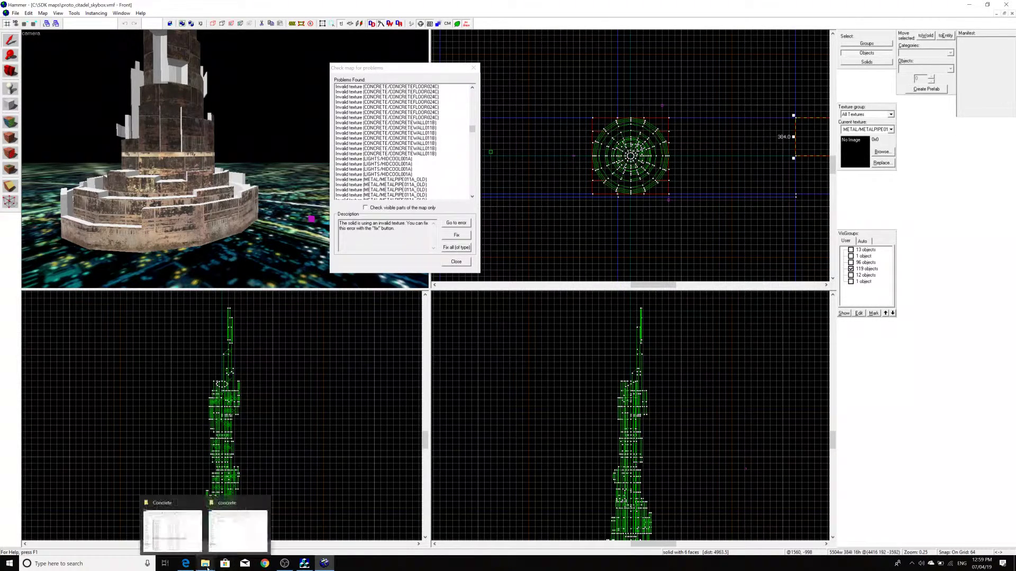
{"action": "left_click", "coordinate": [172, 529]}
{"action": "left_click_drag", "start_coordinate": [909, 190], "coordinate": [912, 270]}
- Copy both concretewall011b files from the beta Concrete folder
{"action": "left_click", "coordinate": [584, 201]}
{"action": "left_click", "coordinate": [580, 210], "text": "ctrl"}
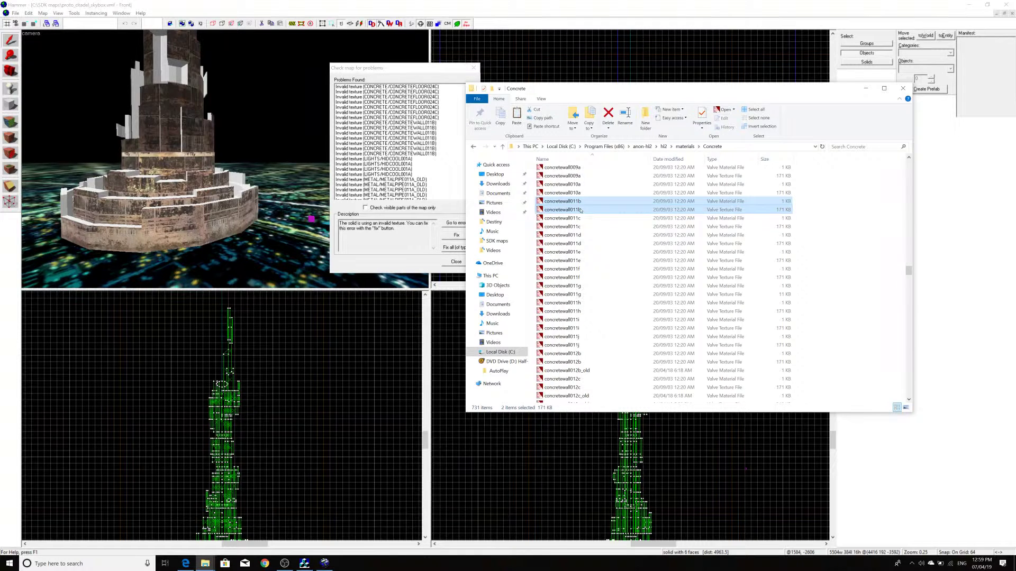
{"action": "right_click", "coordinate": [580, 210]}
{"action": "left_click", "coordinate": [598, 291]}
- Paste them into Half-Life 2's materials\concrete folder and select the concretewall011b texture
{"action": "mouse_move", "coordinate": [205, 558]}
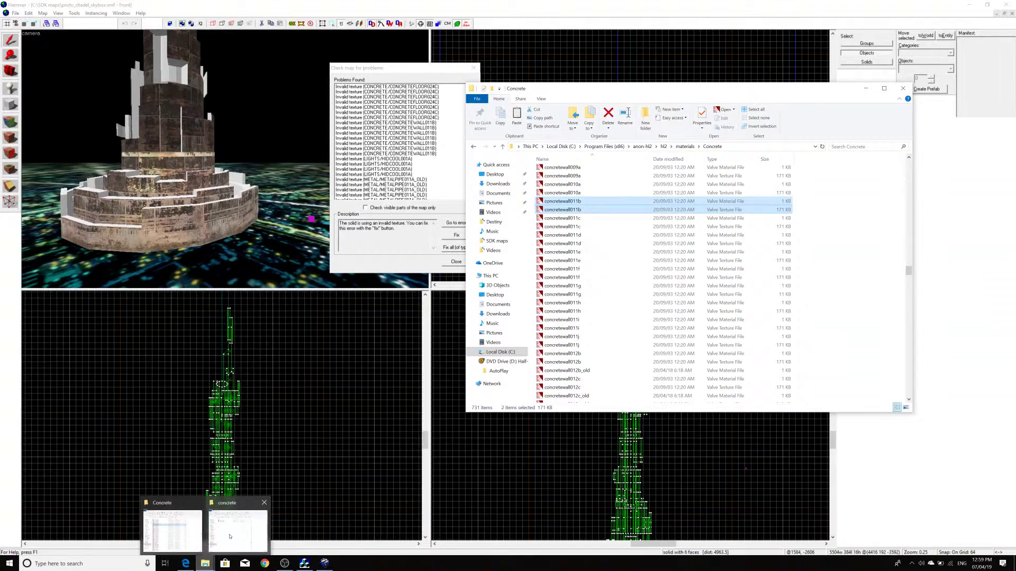
{"action": "left_click", "coordinate": [238, 521]}
{"action": "right_click", "coordinate": [890, 300]}
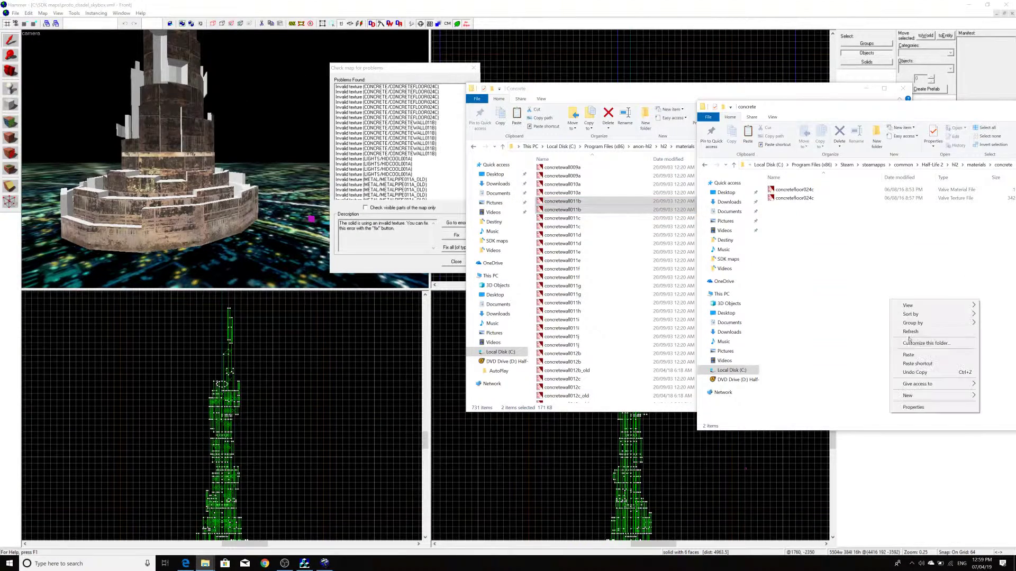
{"action": "left_click", "coordinate": [907, 354]}
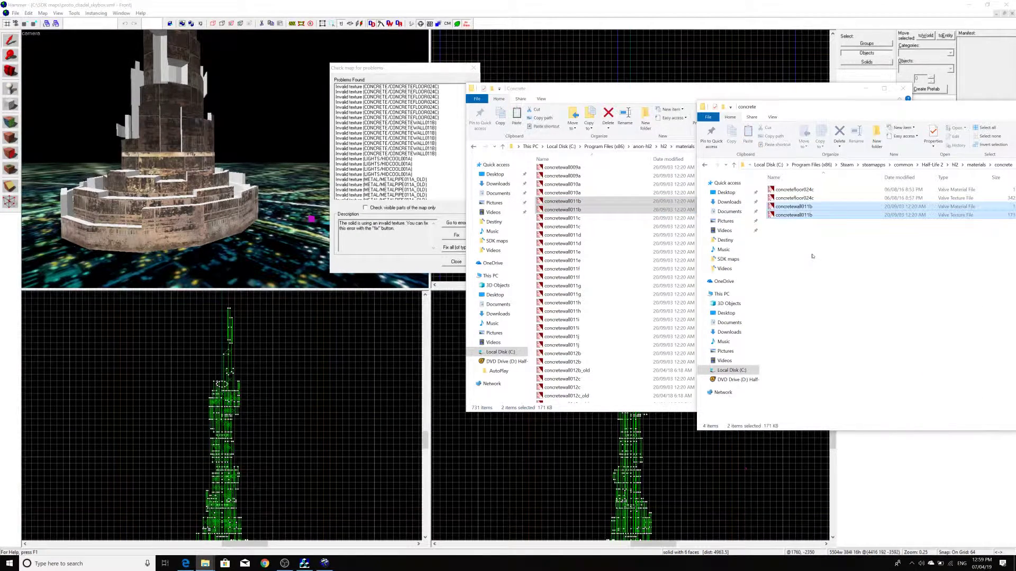
{"action": "left_click", "coordinate": [805, 239]}
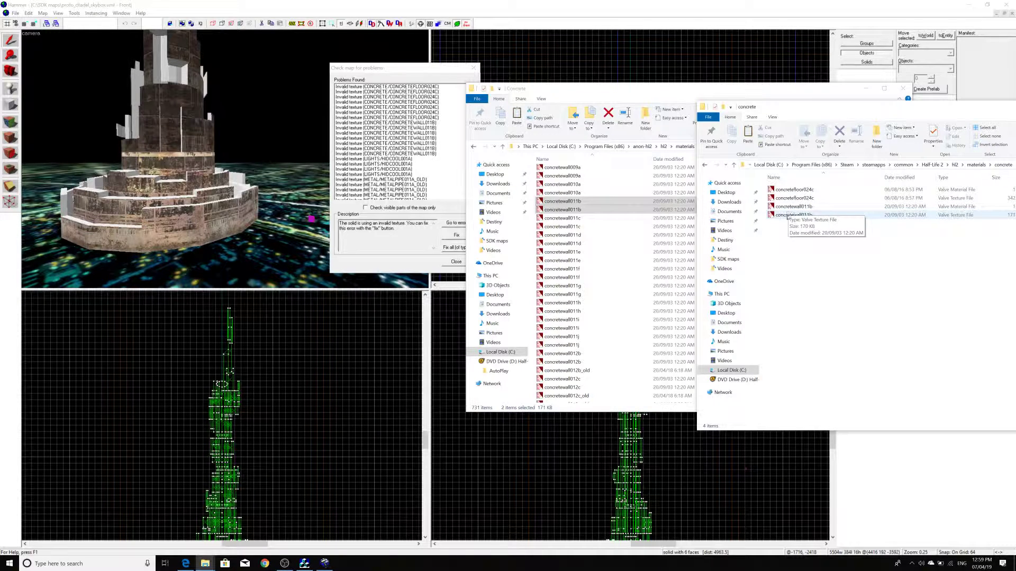
{"action": "left_click", "coordinate": [788, 216]}
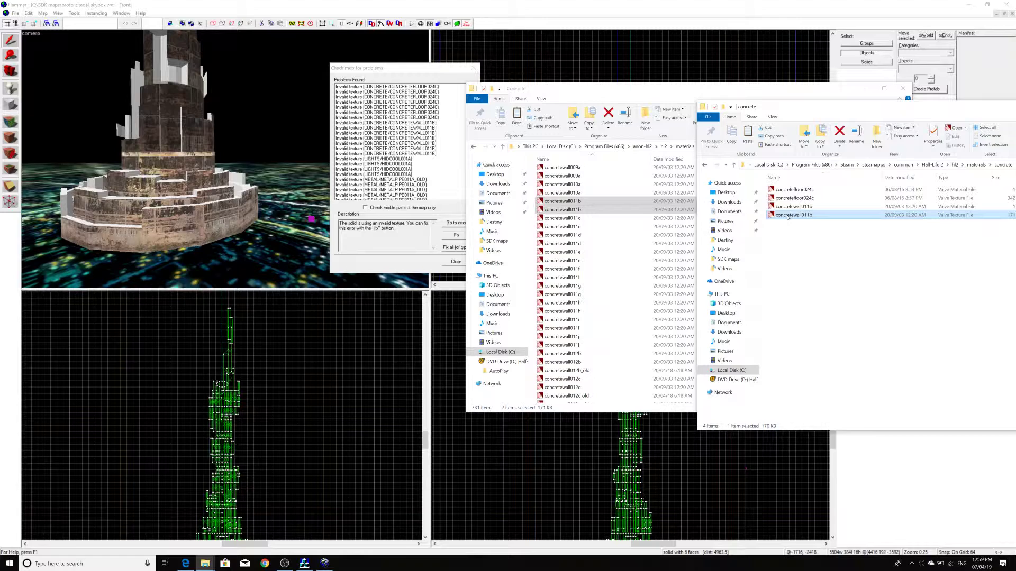
- Preview the concretewall011b texture in VTFEdit, enlarging its window before closing it
{"action": "double_click", "coordinate": [788, 216]}
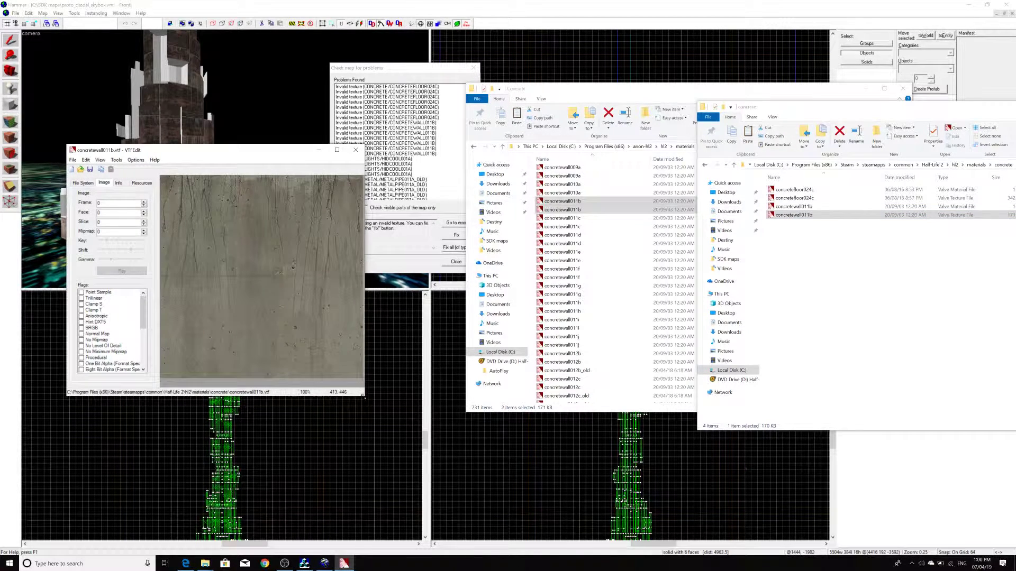
{"action": "left_click_drag", "start_coordinate": [364, 396], "coordinate": [403, 439]}
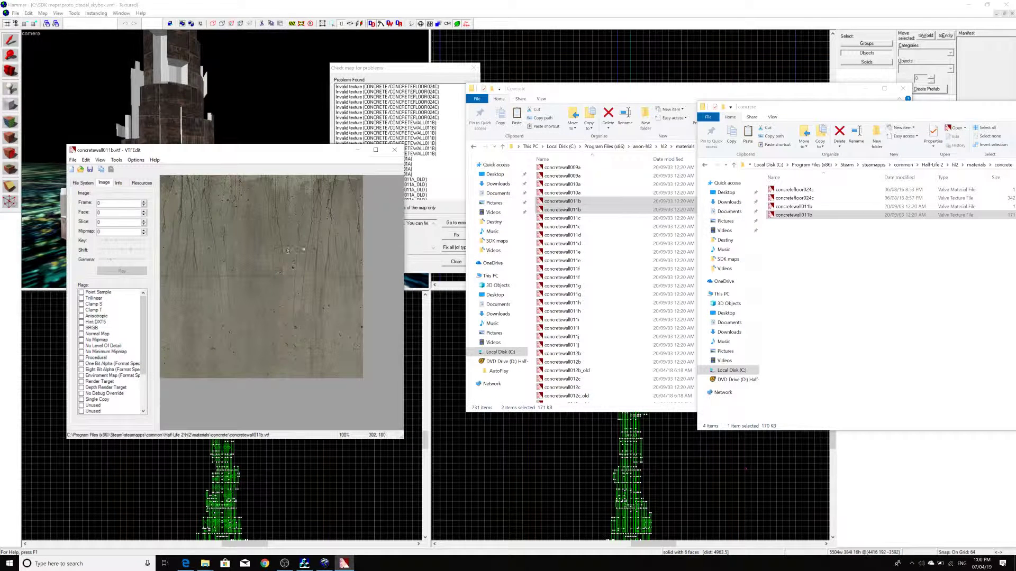
{"action": "left_click", "coordinate": [394, 150]}
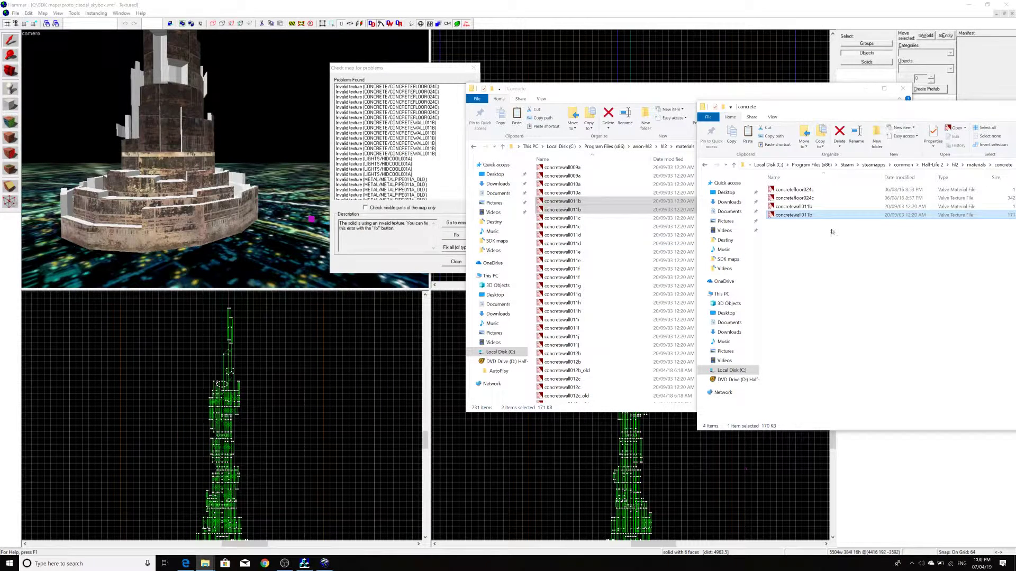
- Check concretewall011b.vmt's basetexture Concrete/concretewall011b, close VTFEdit, and return to Hammer
{"action": "left_click", "coordinate": [800, 207]}
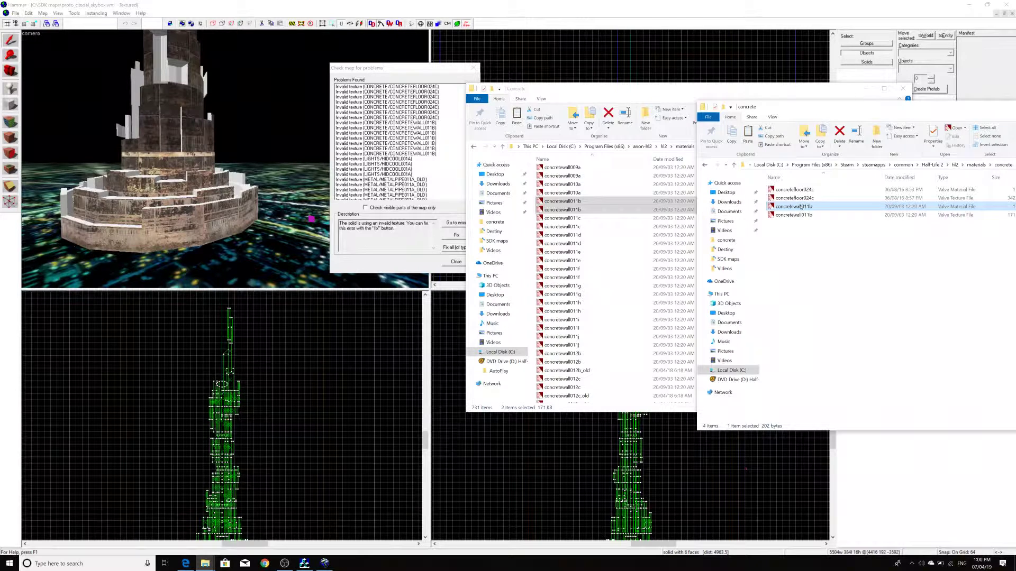
{"action": "double_click", "coordinate": [800, 207]}
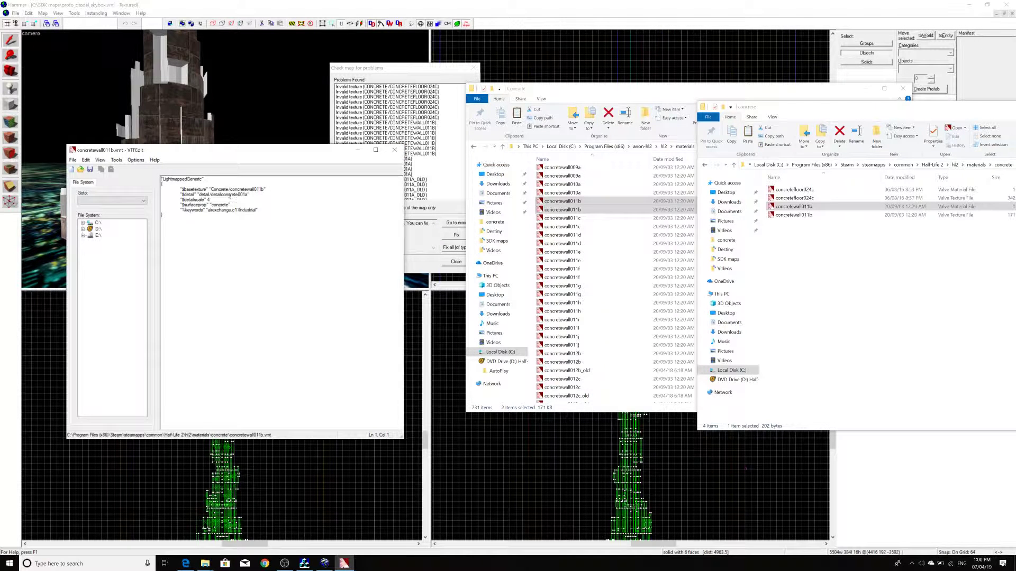
{"action": "left_click", "coordinate": [394, 150]}
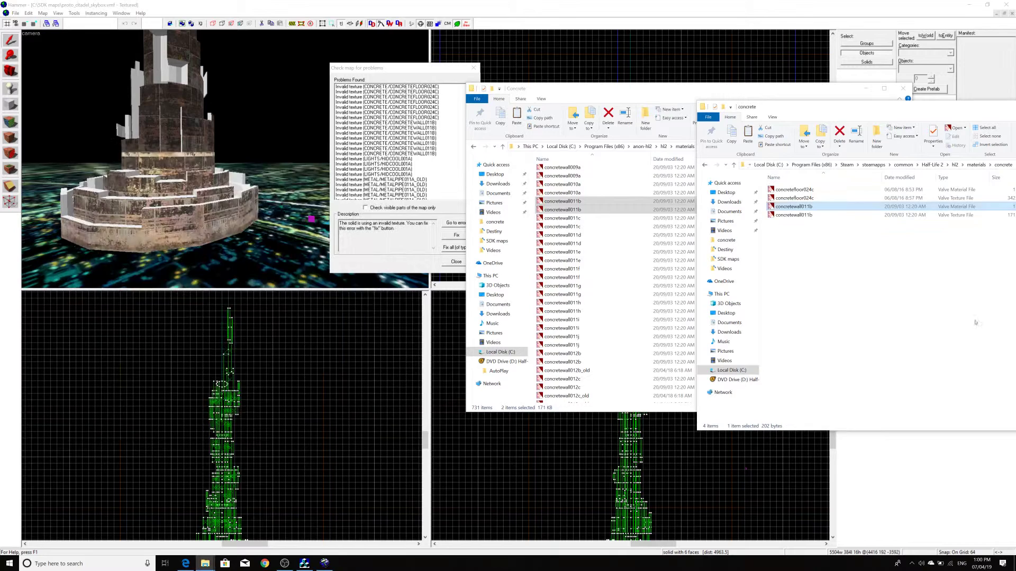
{"action": "left_click", "coordinate": [832, 257]}
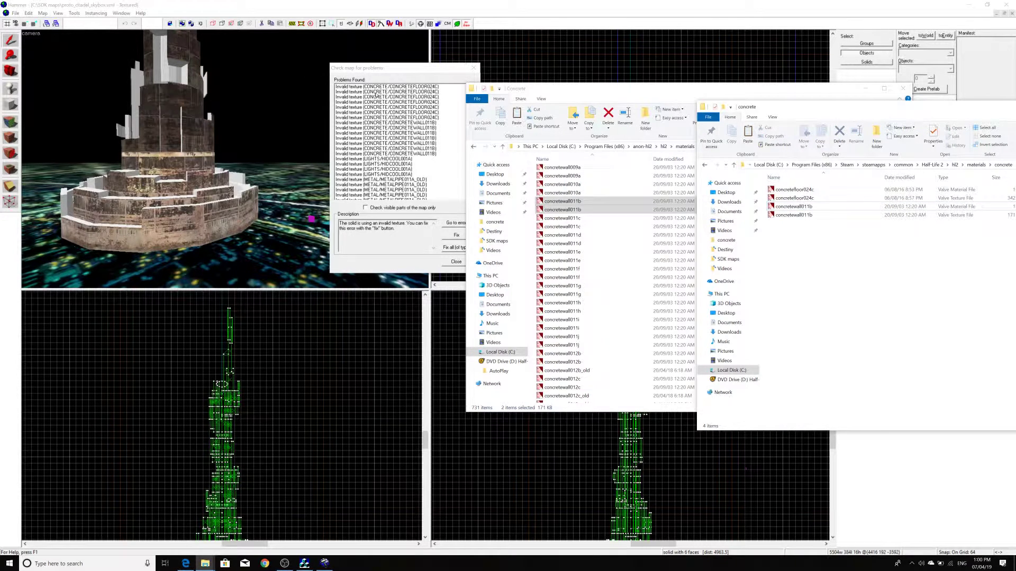
{"action": "left_click", "coordinate": [391, 77]}
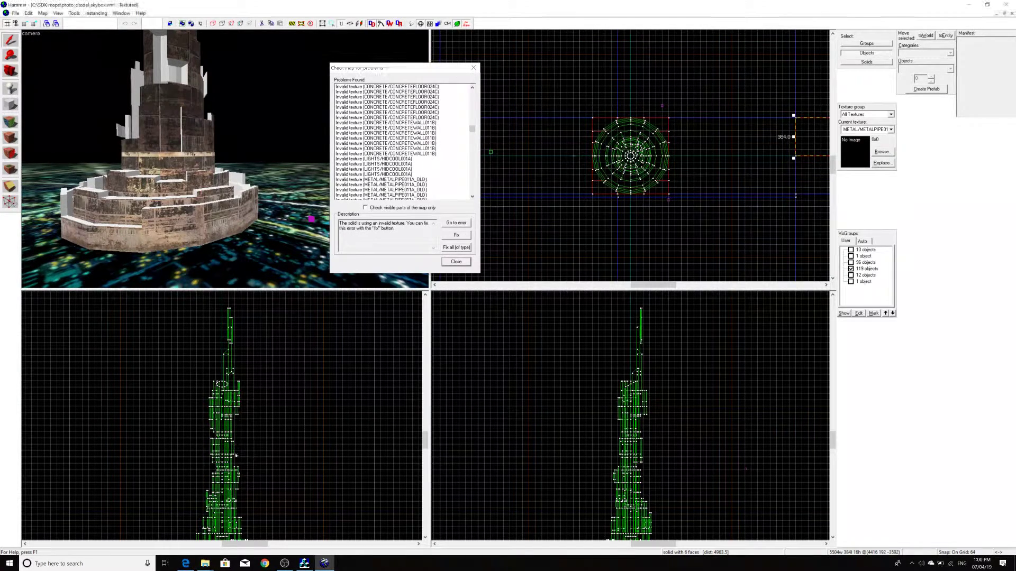
- Bring the Concrete folder window forward and go up to the materials folder
{"action": "mouse_move", "coordinate": [206, 564]}
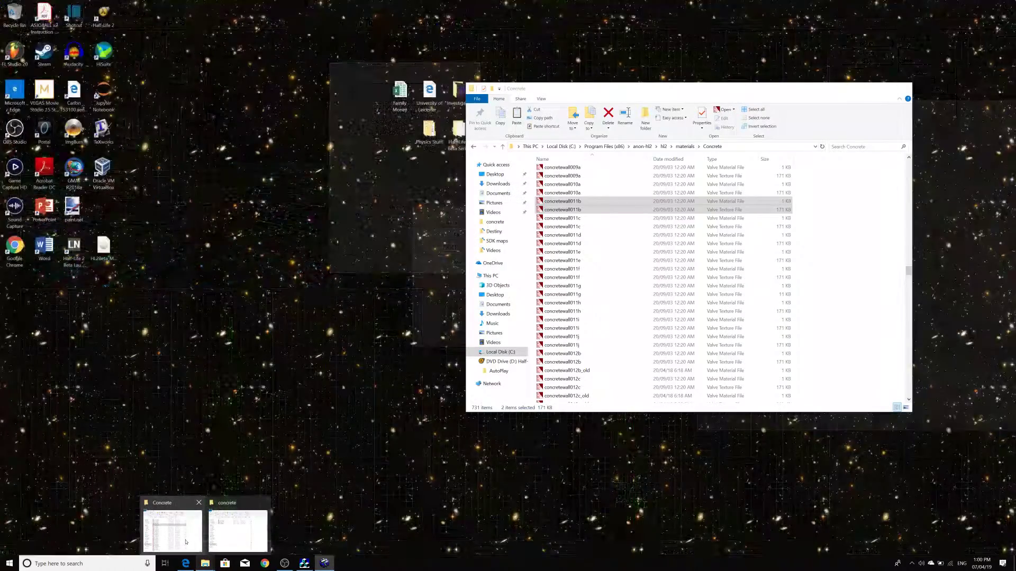
{"action": "left_click", "coordinate": [189, 540]}
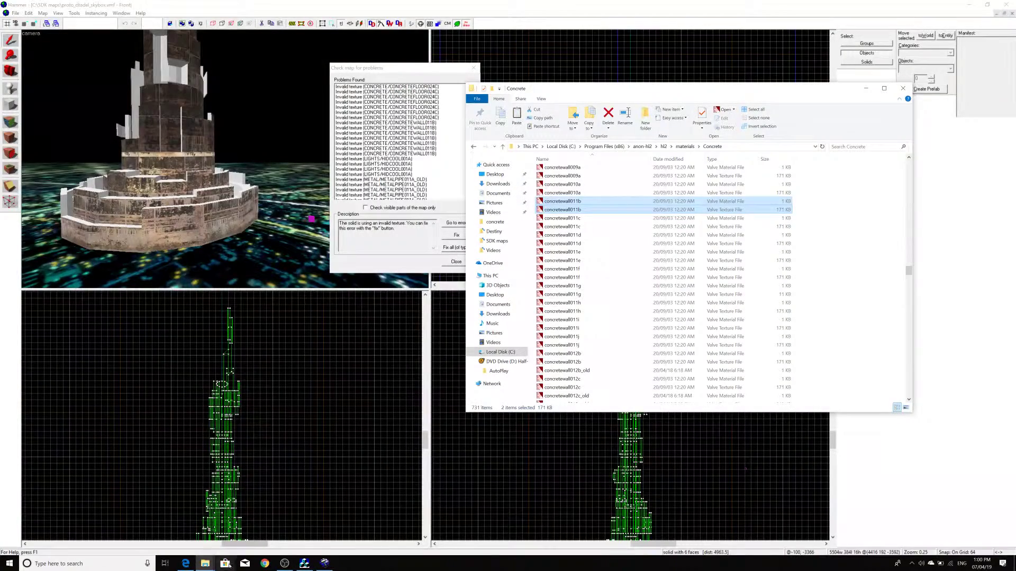
{"action": "left_click", "coordinate": [685, 146]}
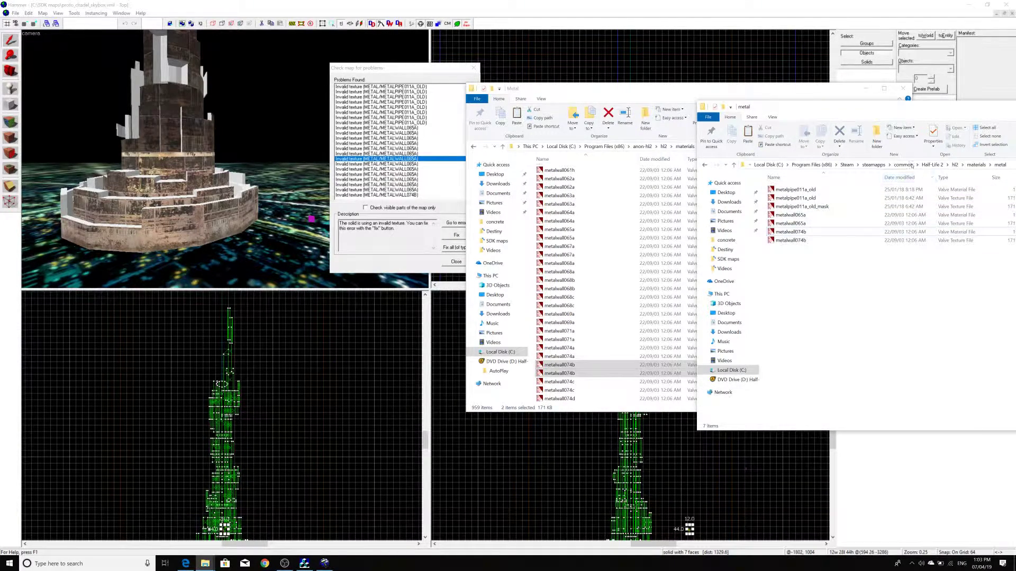
- Open Half-Life 2's bin folder and move its window fully on screen
{"action": "left_click", "coordinate": [932, 165]}
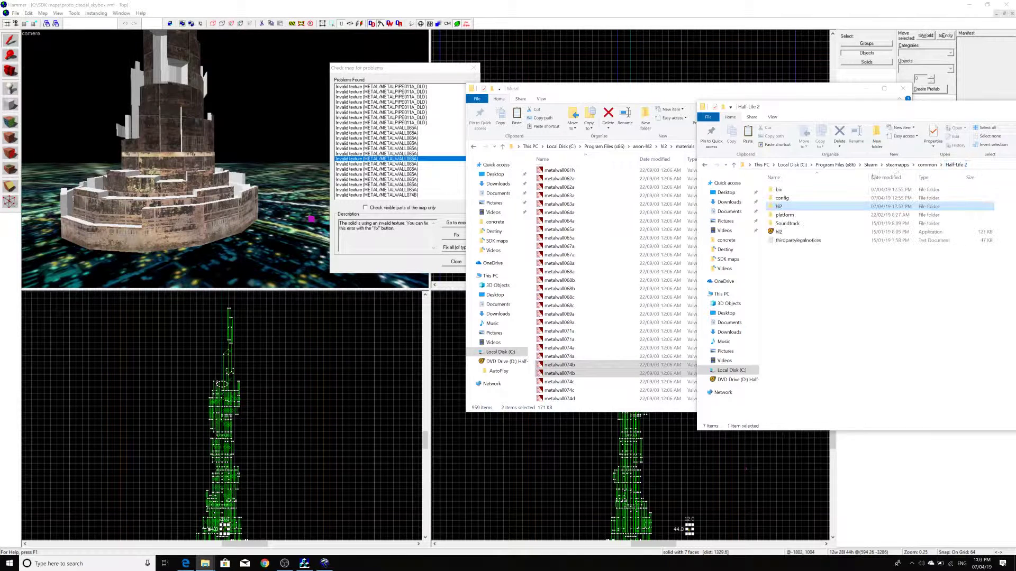
{"action": "double_click", "coordinate": [780, 190]}
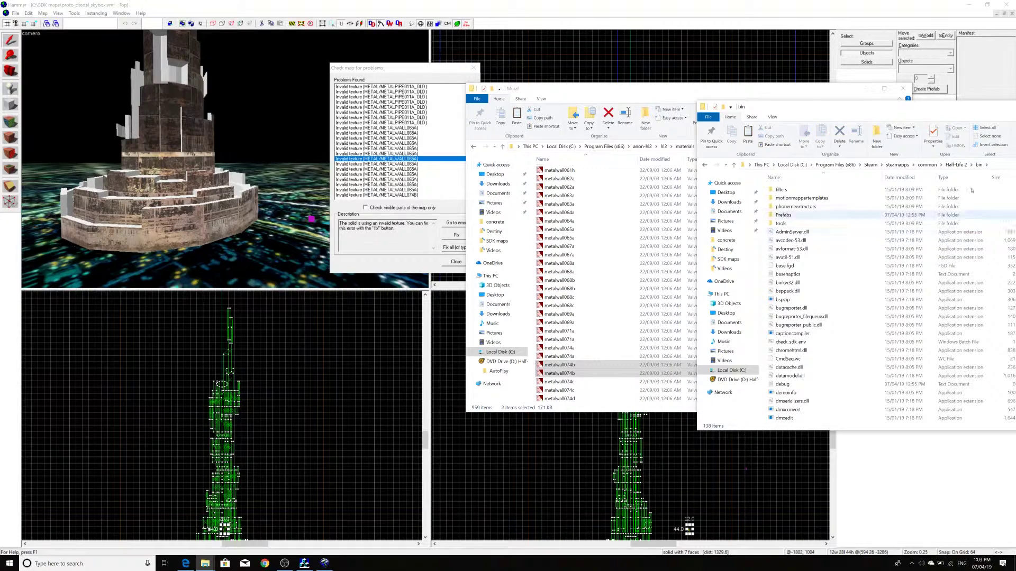
{"action": "left_click_drag", "start_coordinate": [910, 109], "coordinate": [770, 116]}
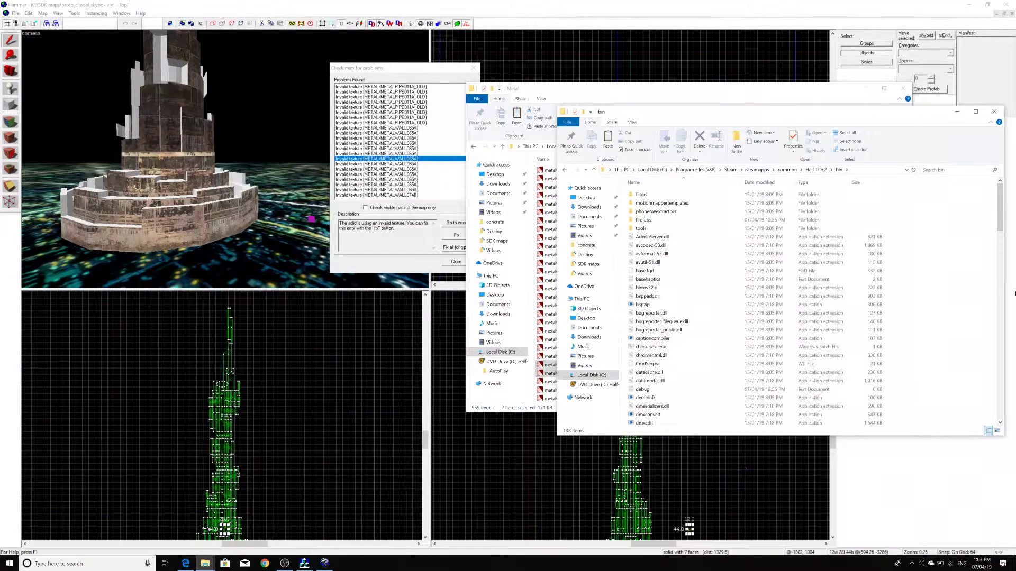
{"action": "left_click", "coordinate": [999, 264]}
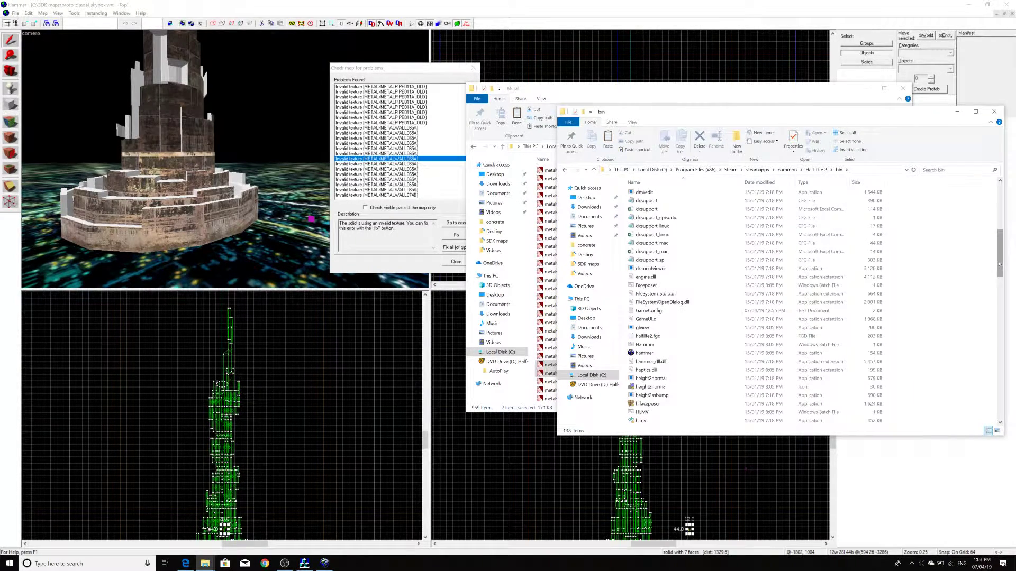
- Close the problems list and Hammer, then select hammer.exe in bin
{"action": "left_click", "coordinate": [442, 79]}
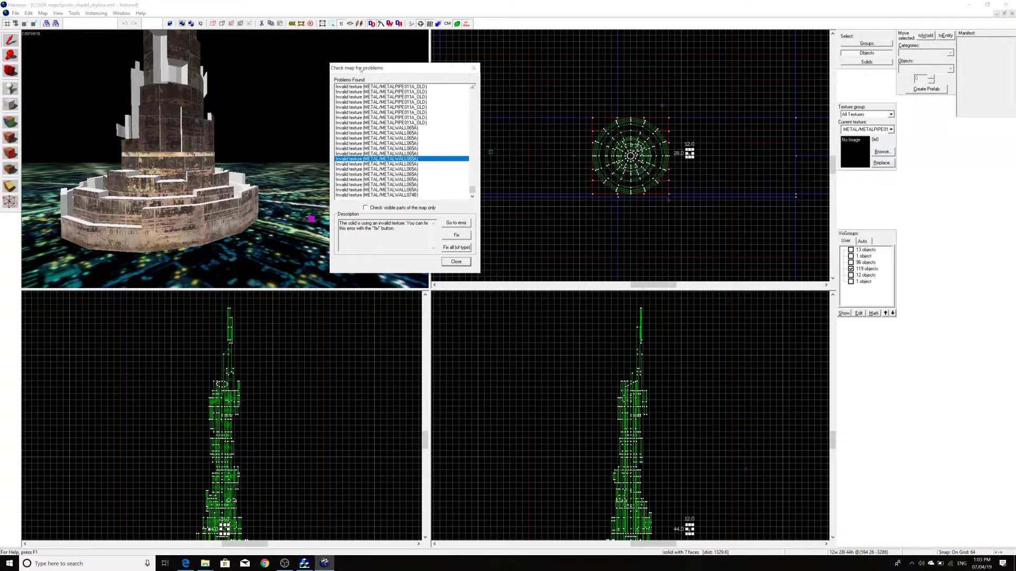
{"action": "left_click", "coordinate": [474, 68]}
{"action": "left_click", "coordinate": [1005, 4]}
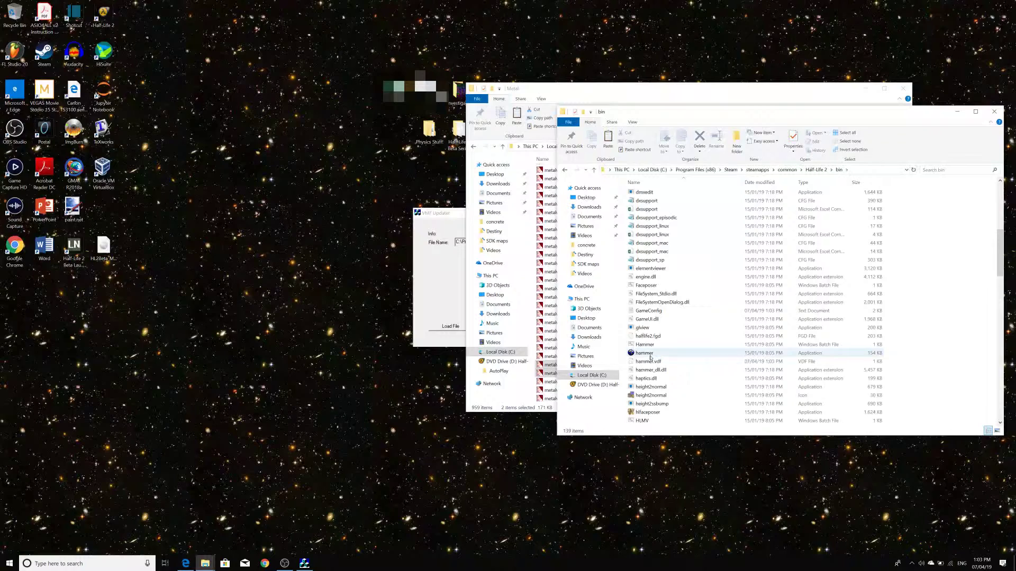
{"action": "left_click", "coordinate": [650, 354]}
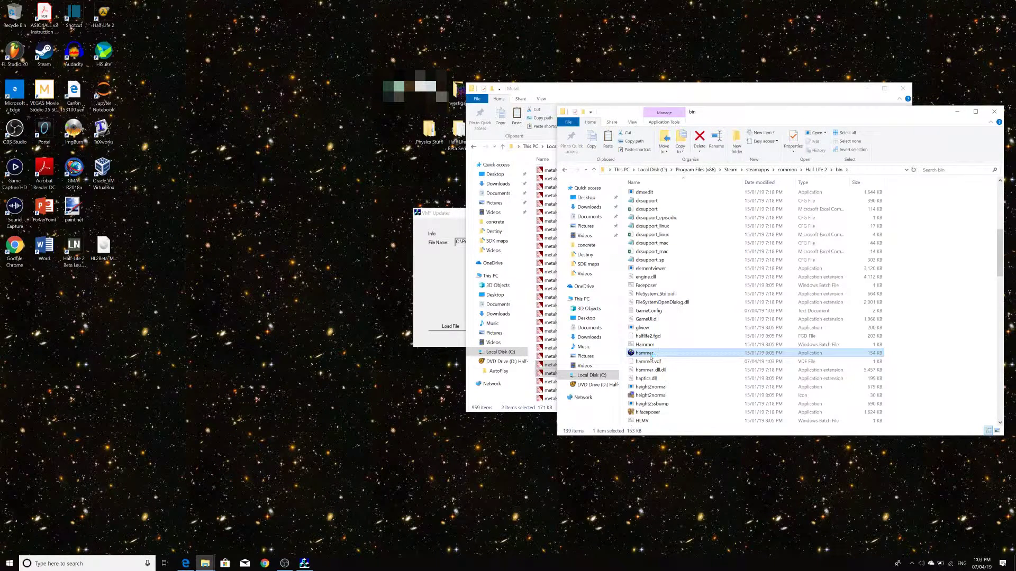
- Launch Hammer from hammer.exe and reopen recent map proto_citadel_skybox.vmf
{"action": "double_click", "coordinate": [650, 353]}
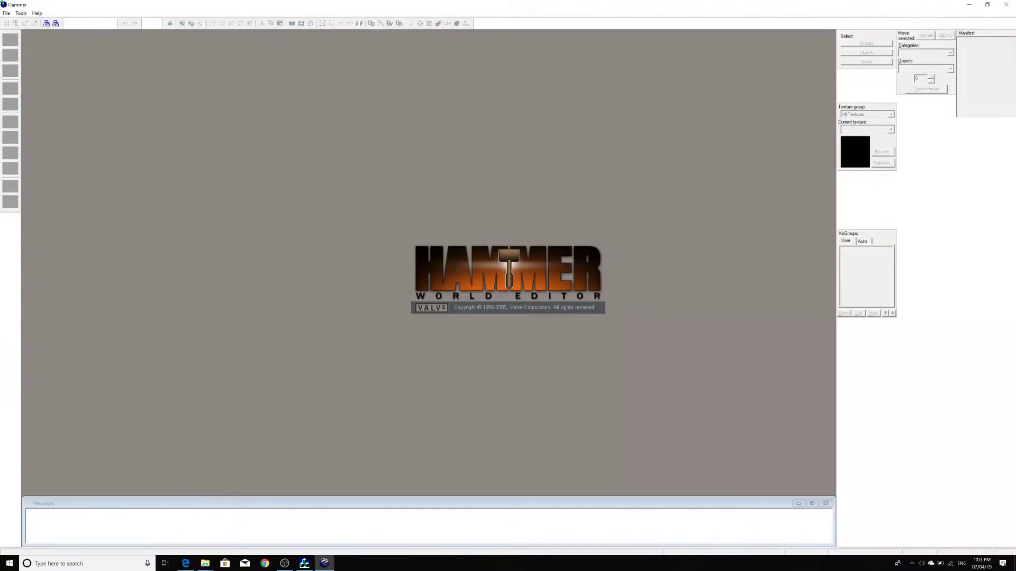
{"action": "left_click", "coordinate": [7, 13]}
{"action": "left_click", "coordinate": [42, 43]}
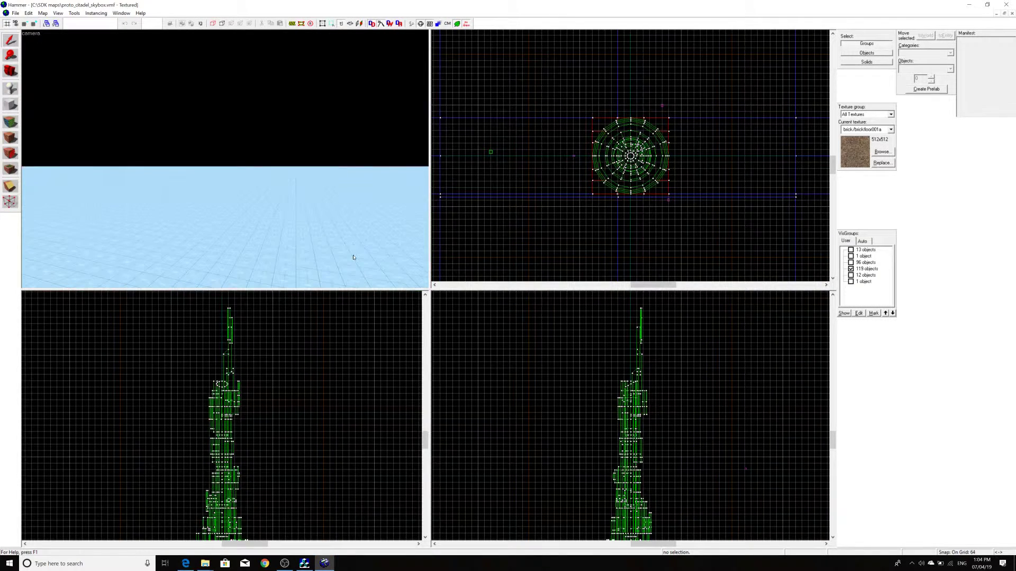
{"action": "key", "text": "Page_Up"}
{"action": "key", "text": "Page_Down"}
{"action": "key", "text": "Page_Down"}
{"action": "key", "text": "Page_Down"}
{"action": "key", "text": "w"}
{"action": "key", "text": "Page_Up"}
{"action": "key", "text": "Page_Up"}
{"action": "key", "text": "Page_Up"}
{"action": "key", "text": "s"}
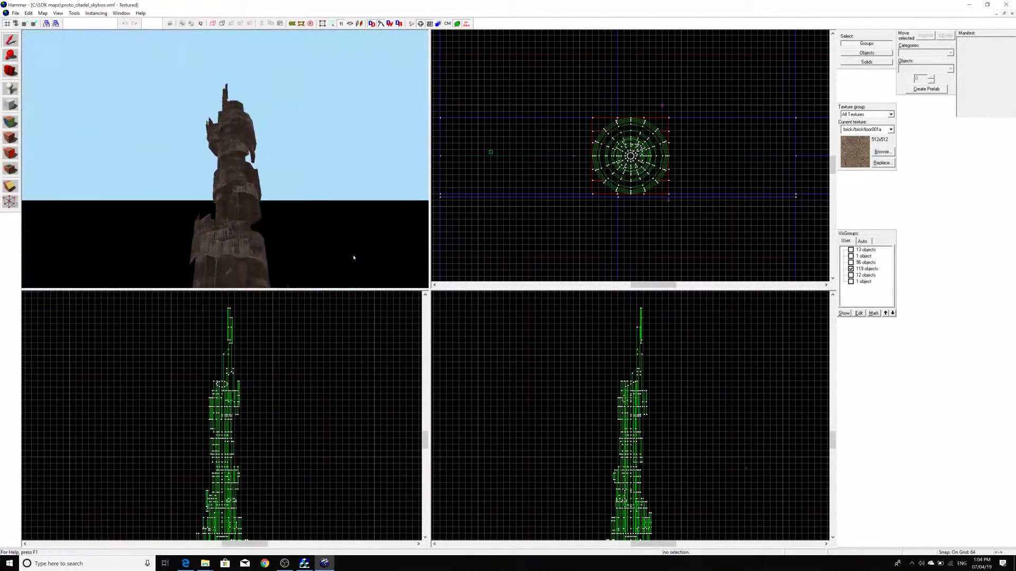
{"action": "key", "text": "Page_Down"}
{"action": "key", "text": "Page_Up"}
{"action": "key", "text": "Page_Up"}
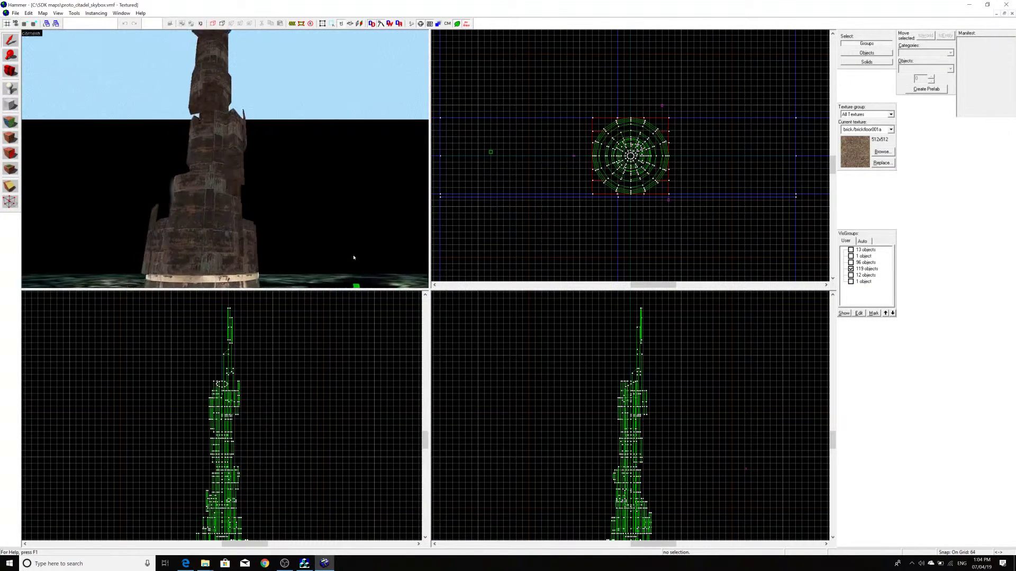
{"action": "key", "text": "Page_Down"}
{"action": "key", "text": "Page_Down"}
{"action": "key", "text": "Page_Down"}
{"action": "key", "text": "Left"}
{"action": "key", "text": "Left"}
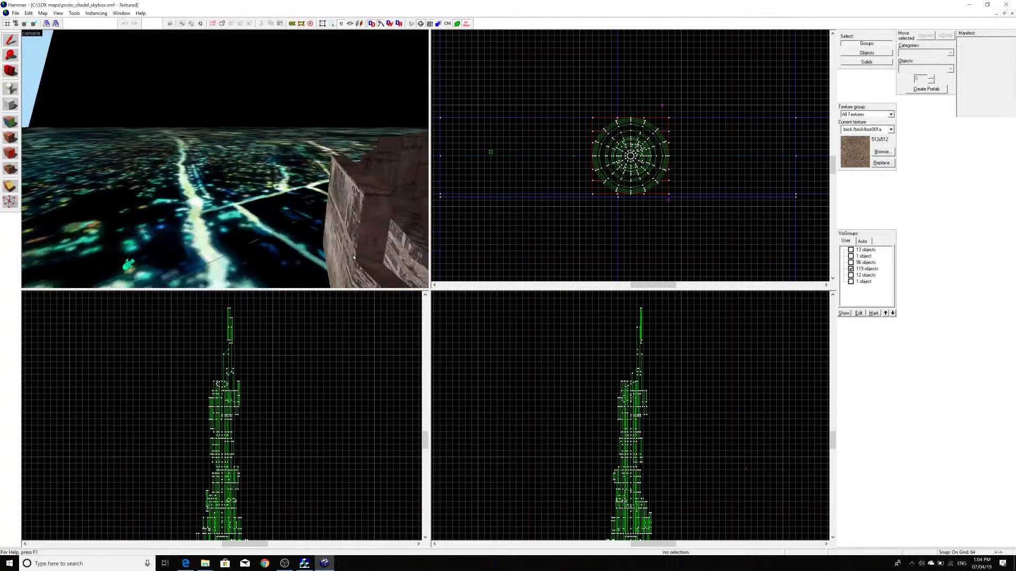
{"action": "key", "text": "Page_Down"}
{"action": "key", "text": "Page_Up"}
{"action": "key", "text": "Right"}
{"action": "key", "text": "Right"}
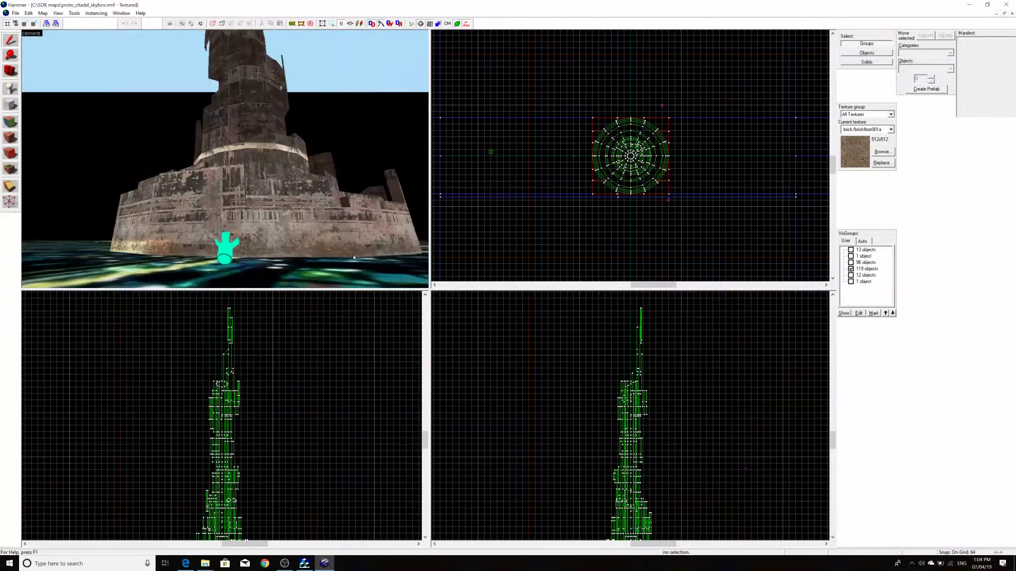
{"action": "key", "text": "Down"}
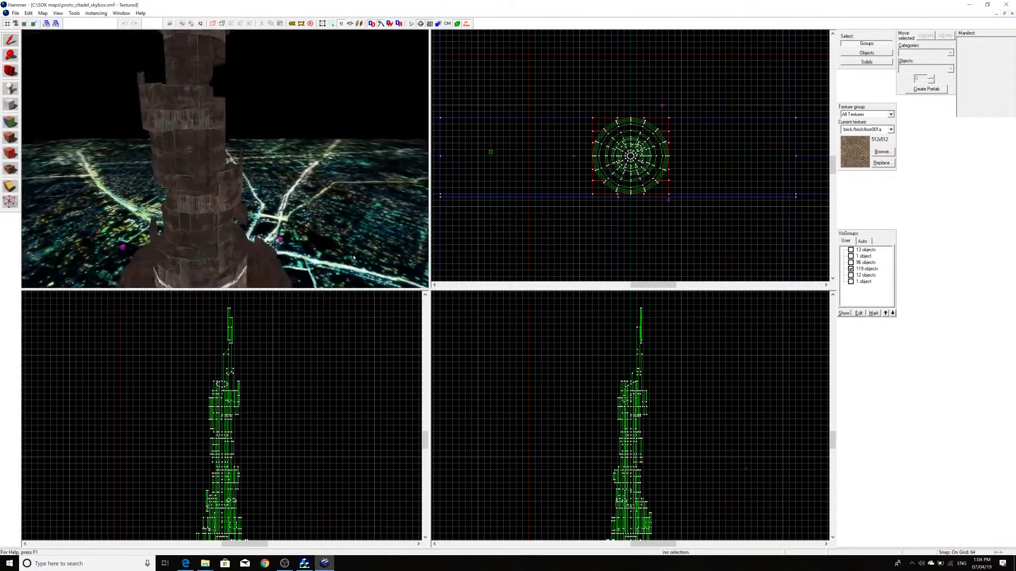
{"action": "key", "text": "Up"}
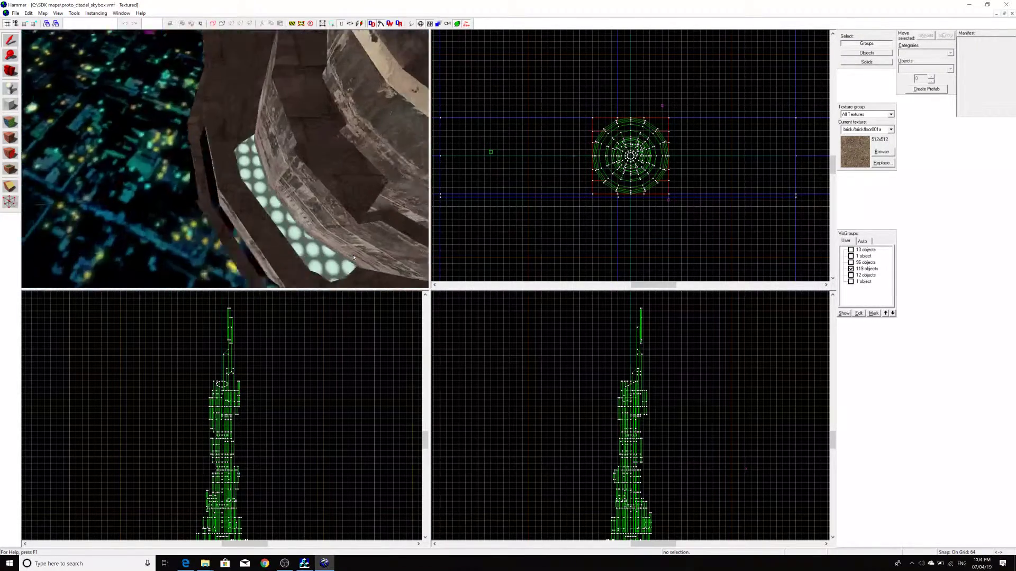
{"action": "key", "text": "Down"}
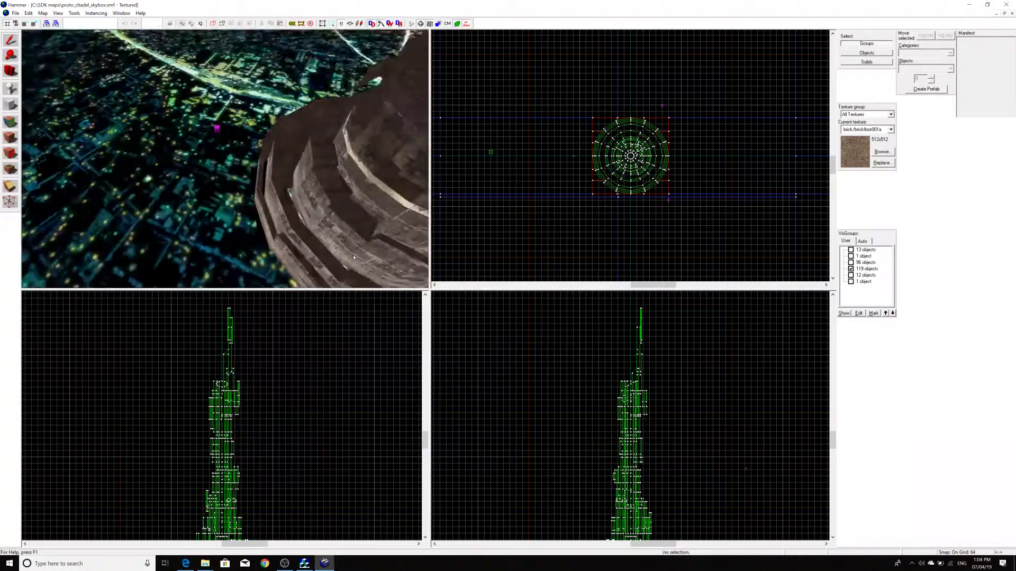
{"action": "key", "text": "Page_Up"}
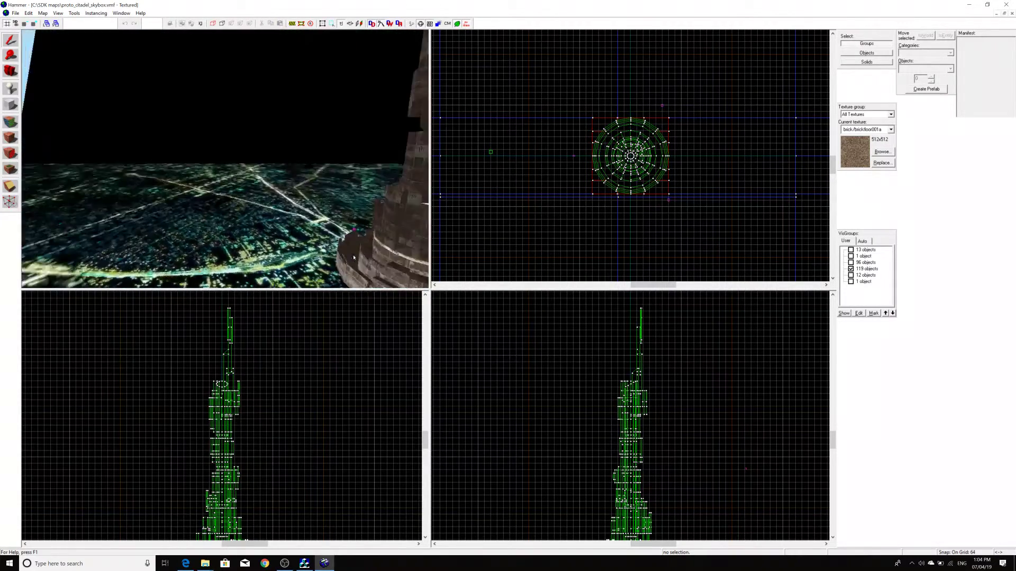
{"action": "key", "text": "Page_Up"}
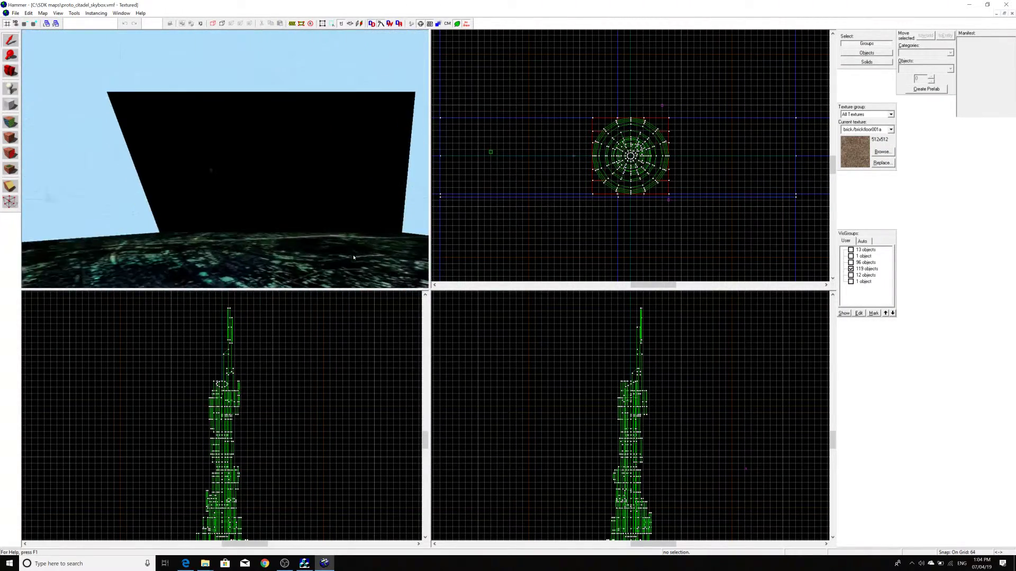
{"action": "key", "text": "Page_Down"}
{"action": "key", "text": "Left"}
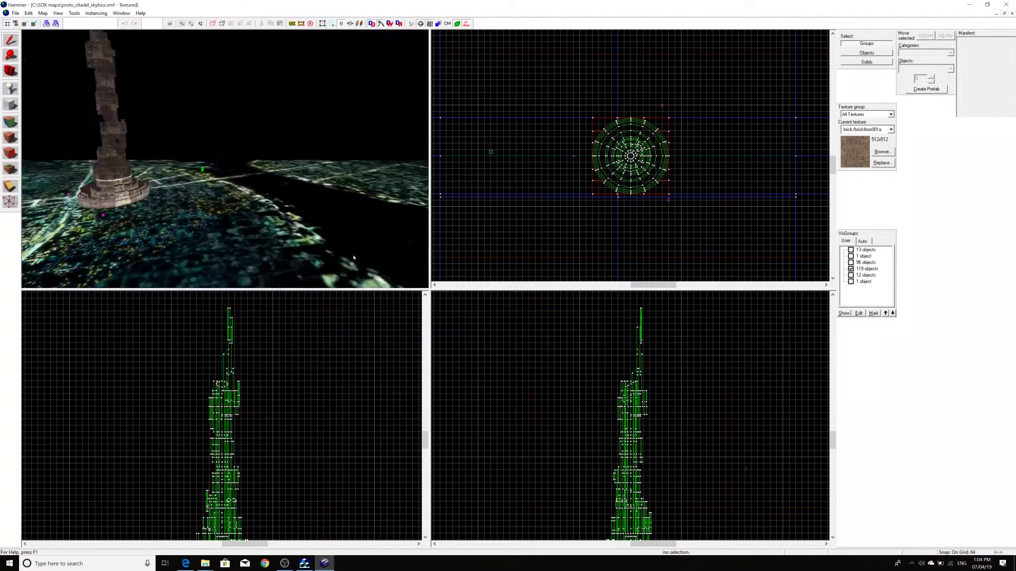
{"action": "key", "text": "Left"}
{"action": "key", "text": "Up"}
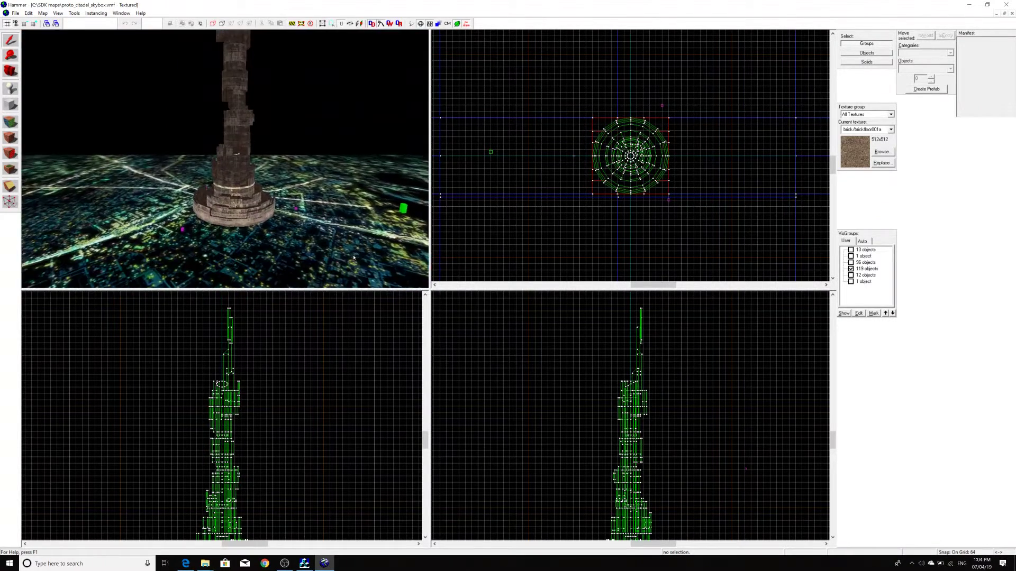
{"action": "key", "text": "Down"}
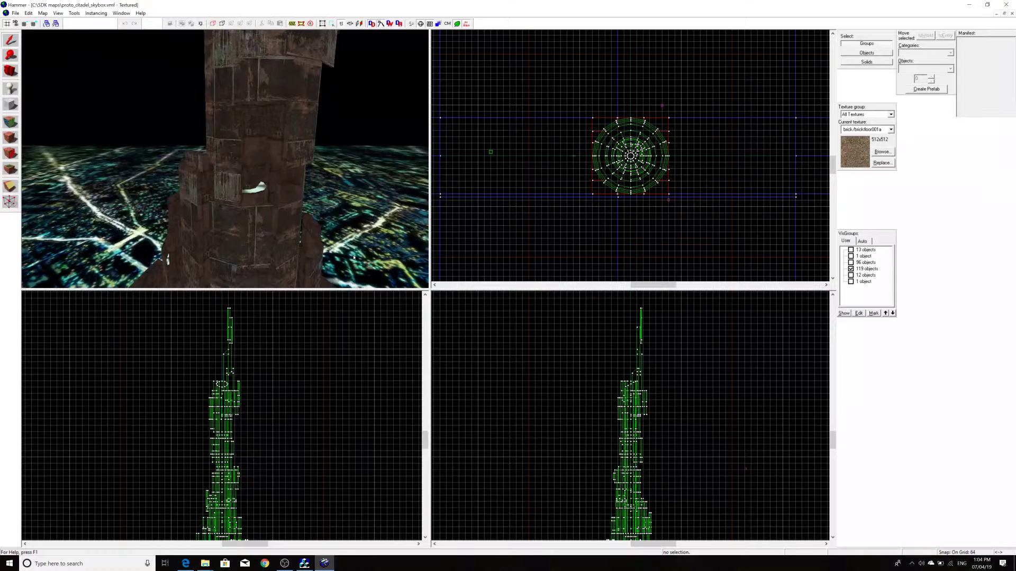
{"action": "key", "text": "Right"}
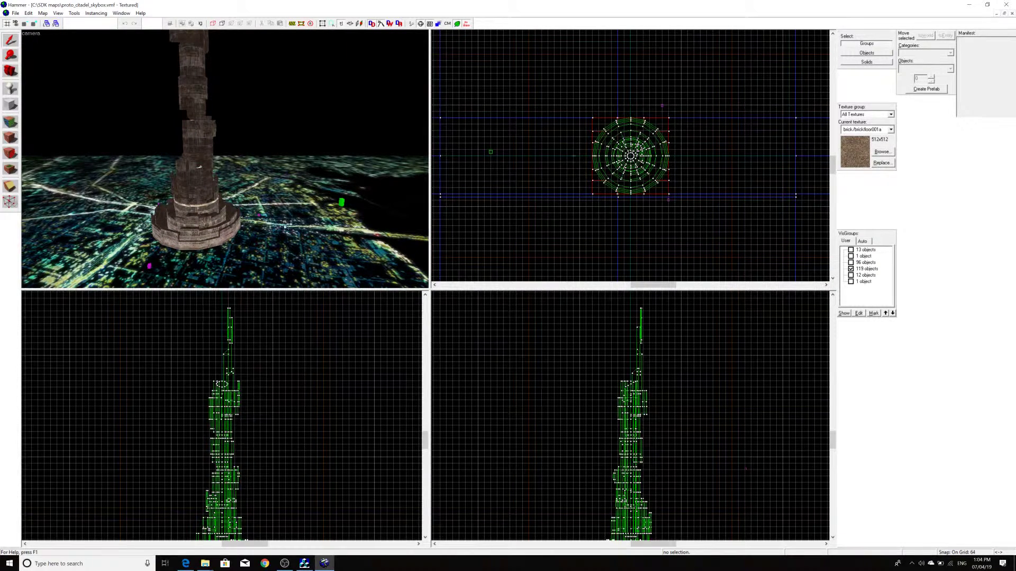
{"action": "key", "text": "Page_Down"}
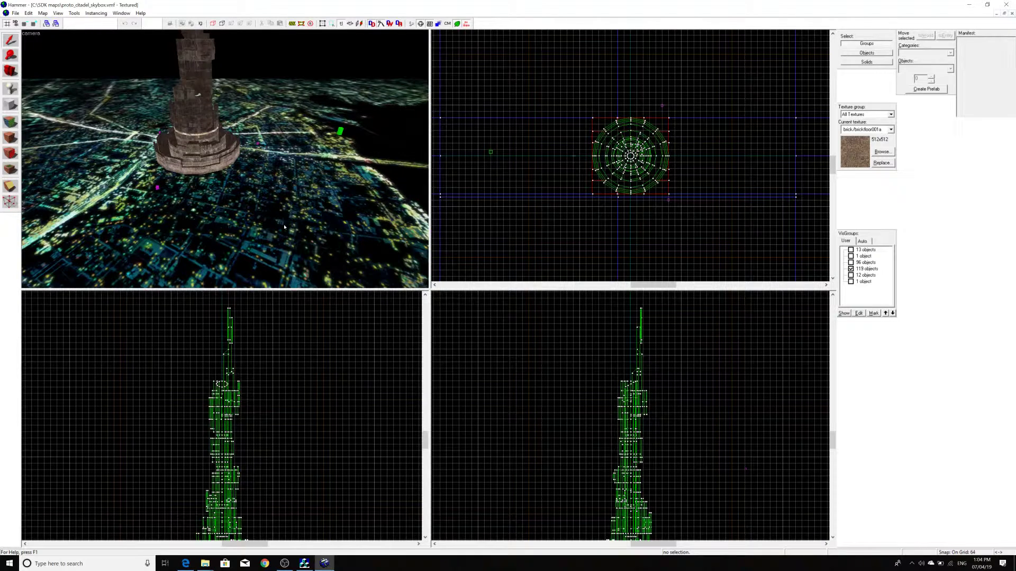
{"action": "key", "text": "Page_Up"}
{"action": "key", "text": "Left"}
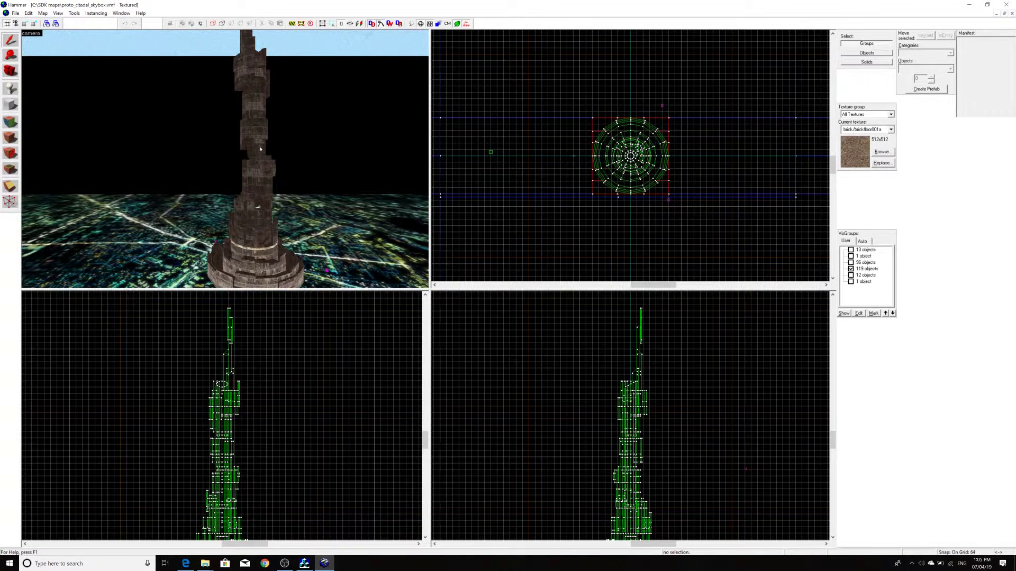
{"action": "key", "text": "s"}
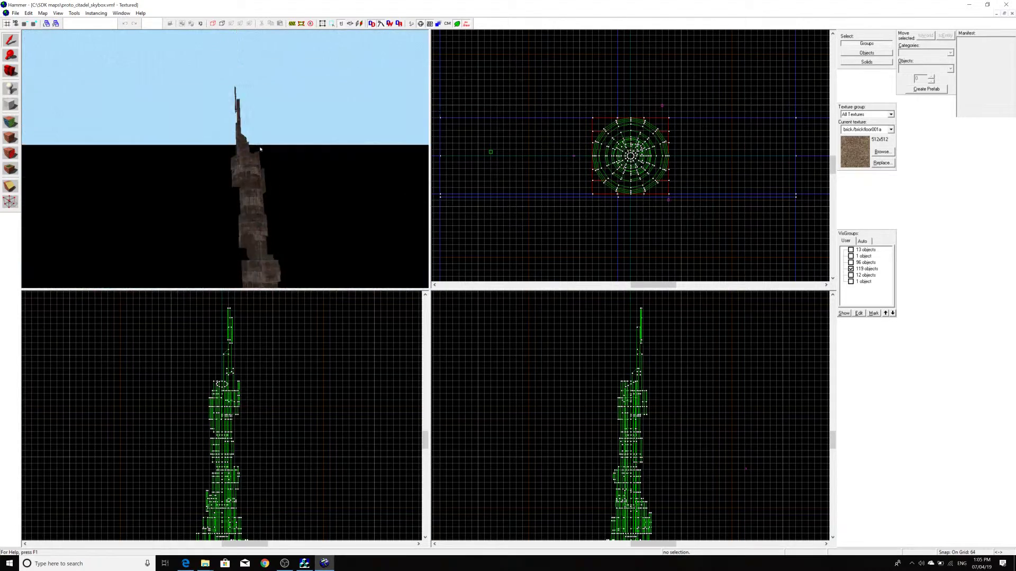
{"action": "key", "text": "Page_Down"}
{"action": "key", "text": "w"}
{"action": "key", "text": "Left"}
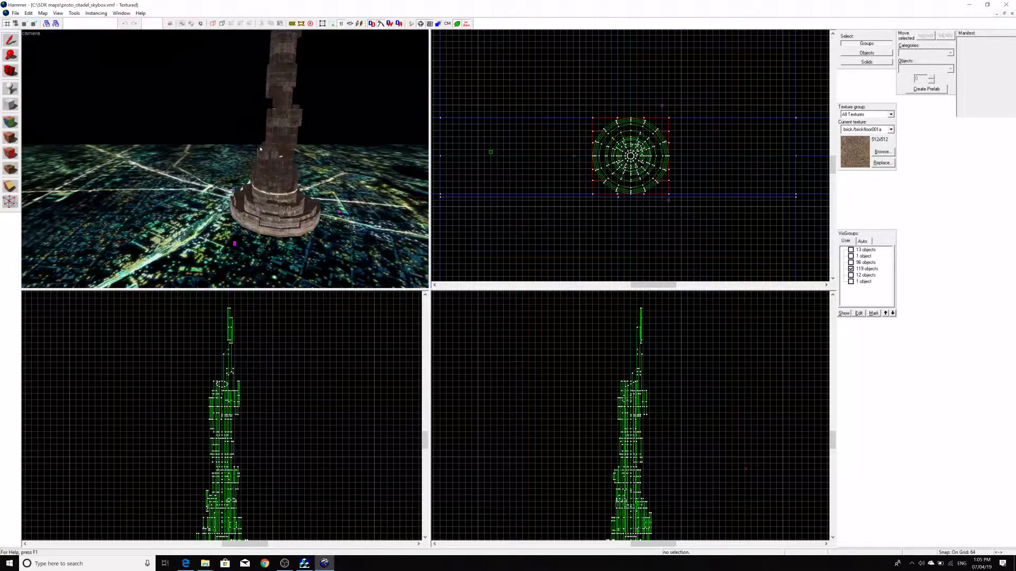
{"action": "key", "text": "s"}
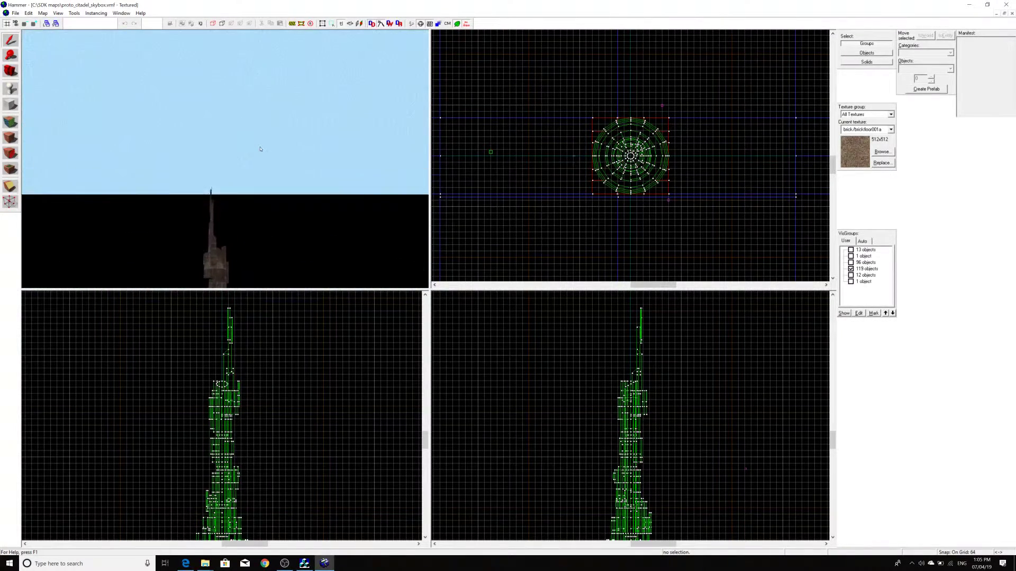
{"action": "key", "text": "w"}
{"action": "key", "text": "Page_Down"}
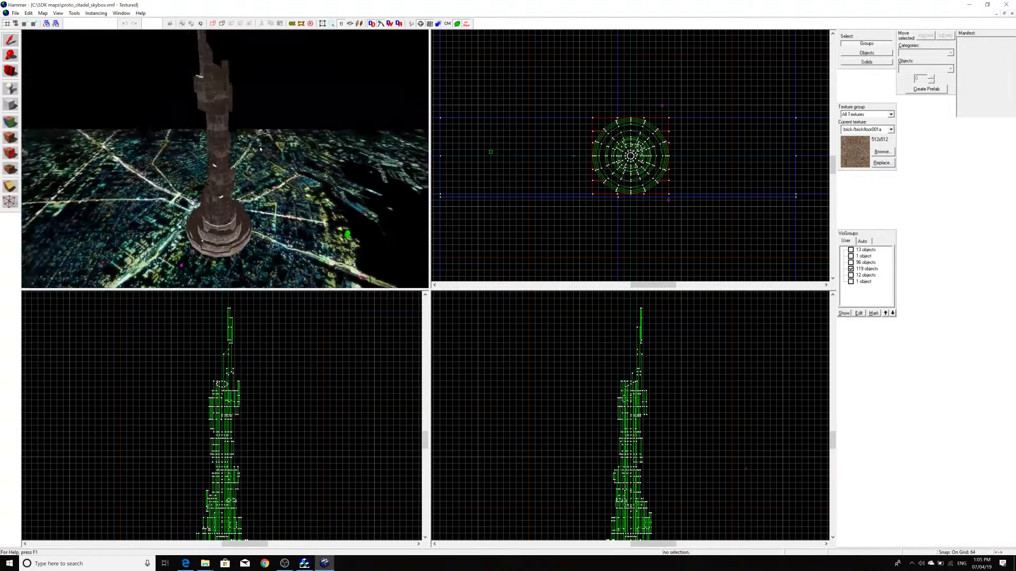
{"action": "key", "text": "s"}
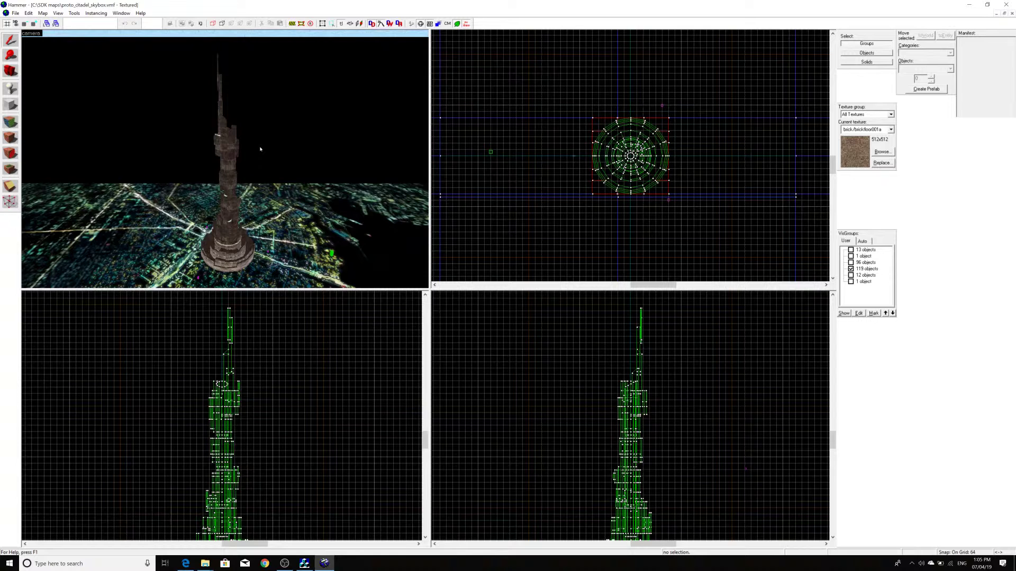
- In Edge, browse Downloads > Half-Life 2 Retail > Modifications and check the Missing Information 1.6 Global Pack page
{"action": "left_click", "coordinate": [185, 563]}
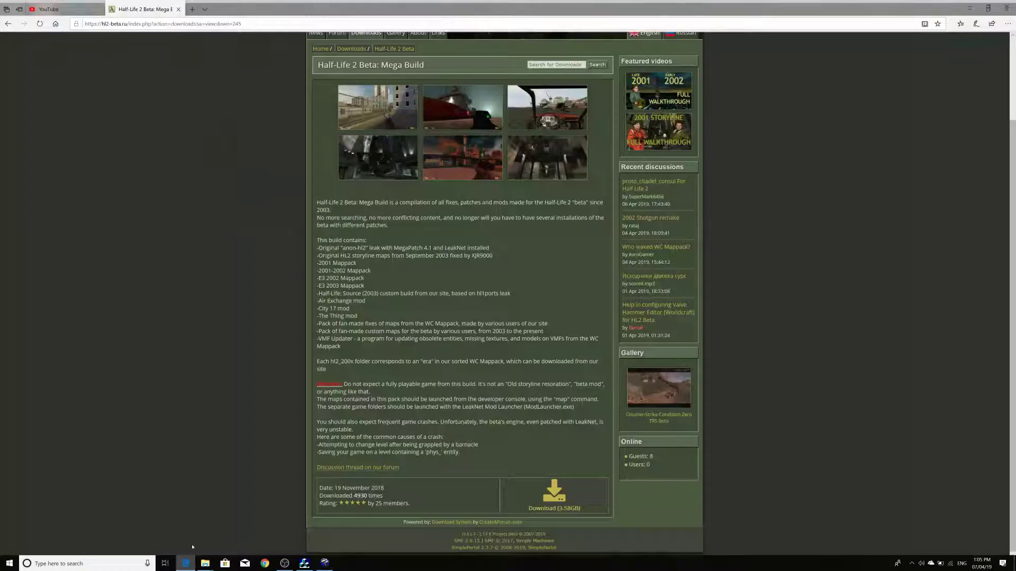
{"action": "left_click", "coordinate": [2, 24]}
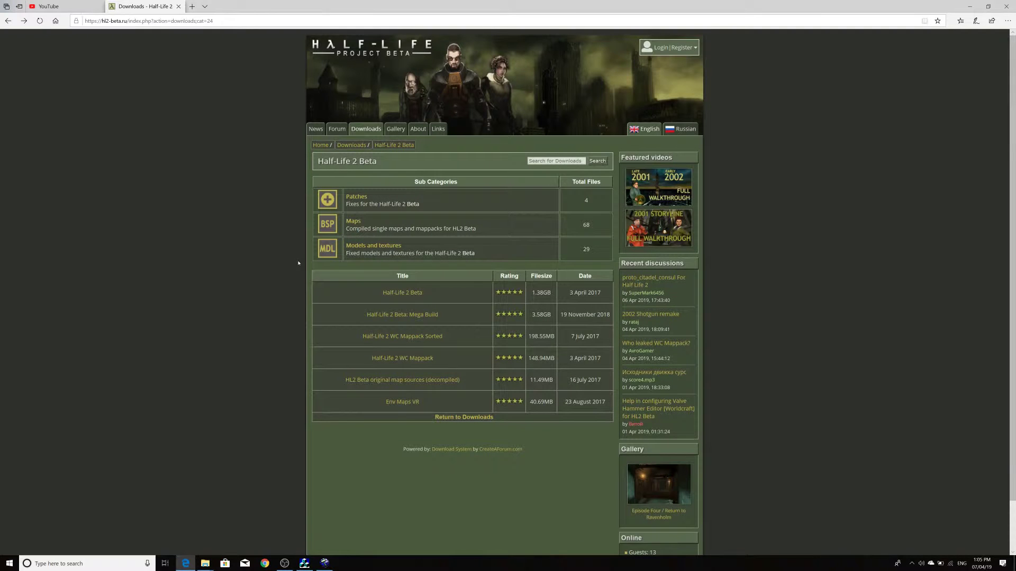
{"action": "left_click", "coordinate": [352, 145]}
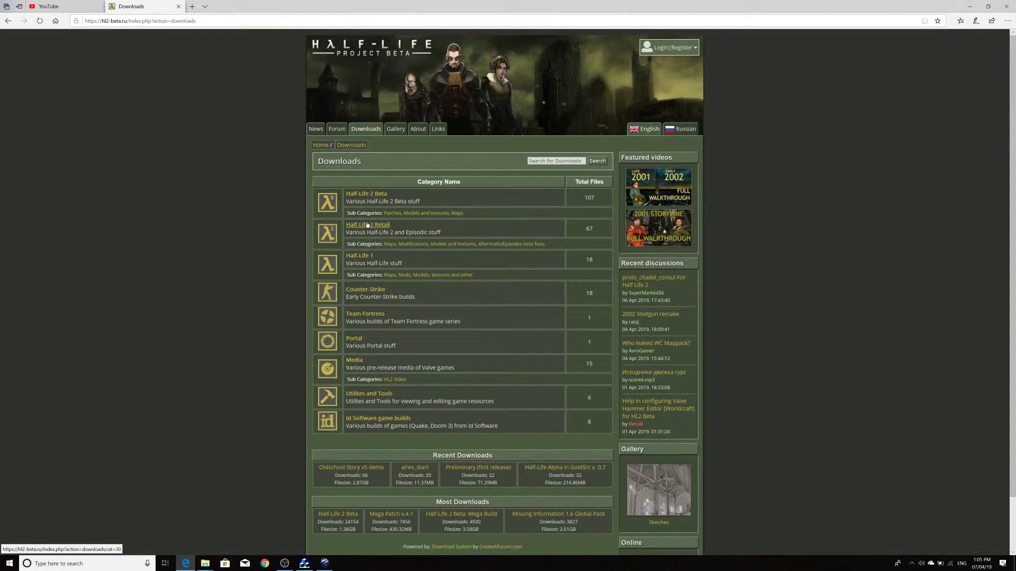
{"action": "left_click", "coordinate": [367, 224]}
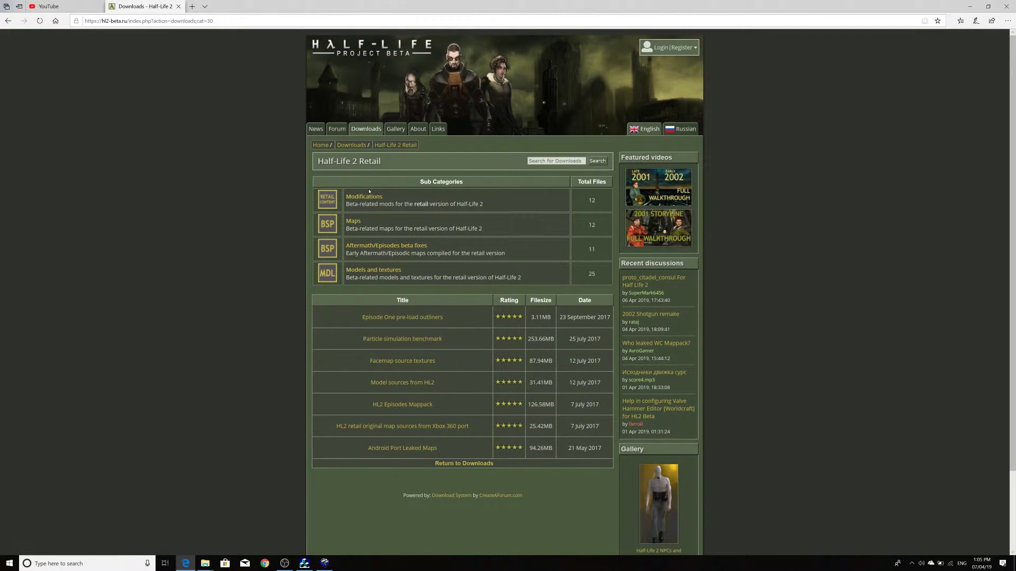
{"action": "left_click", "coordinate": [366, 198]}
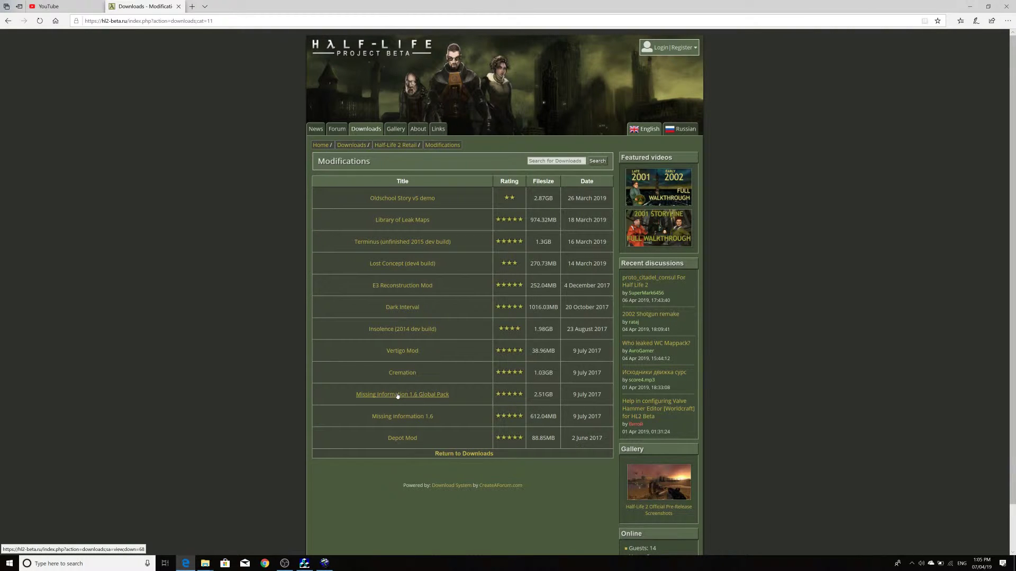
{"action": "left_click", "coordinate": [397, 395]}
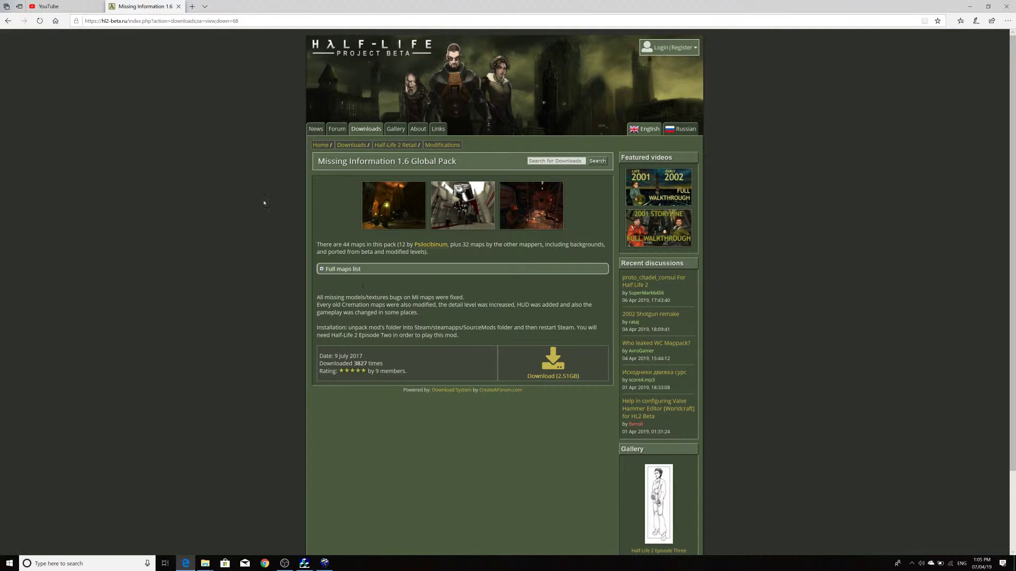
{"action": "left_click", "coordinate": [9, 21]}
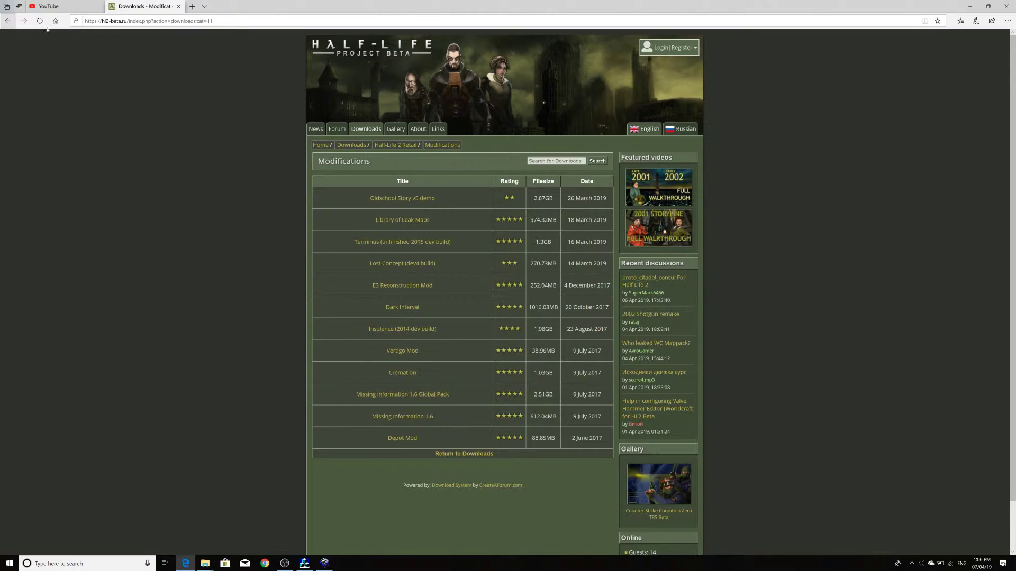
- Open page 2 of Half-Life 2 Retail Models and textures and view 'Leak prop models ported for retail' (162.78MB)
{"action": "left_click", "coordinate": [363, 145]}
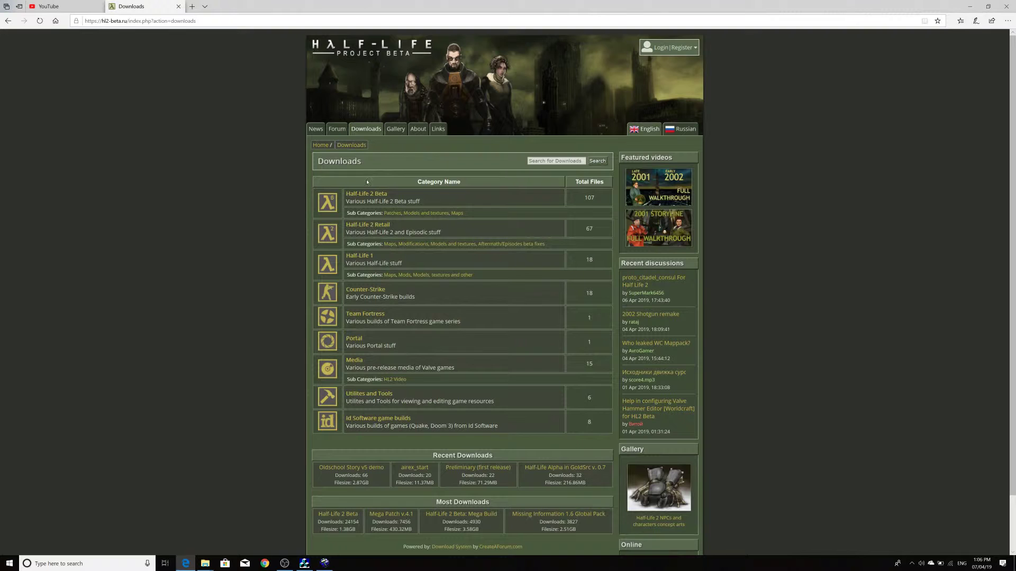
{"action": "left_click", "coordinate": [366, 226]}
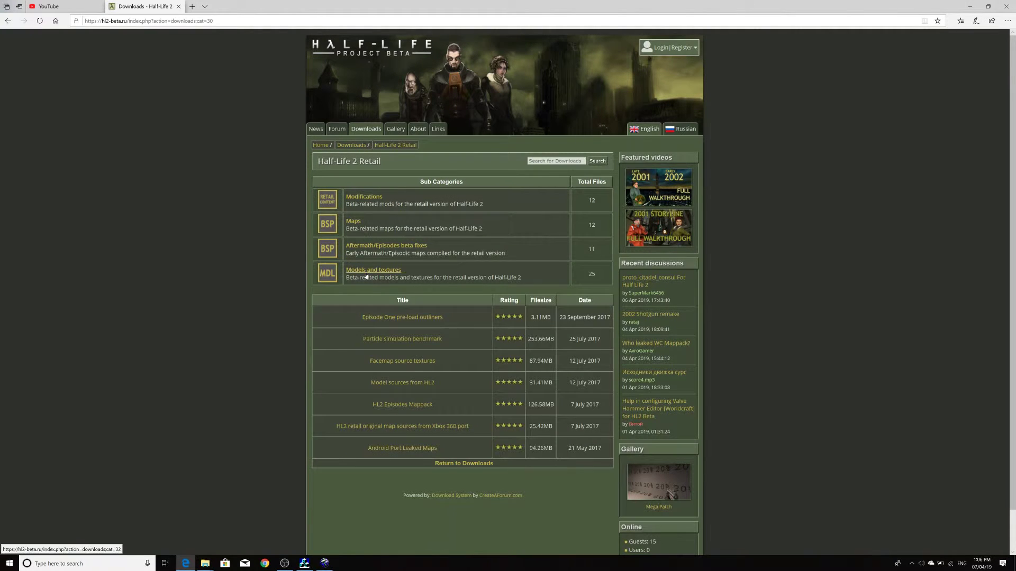
{"action": "left_click", "coordinate": [366, 271]}
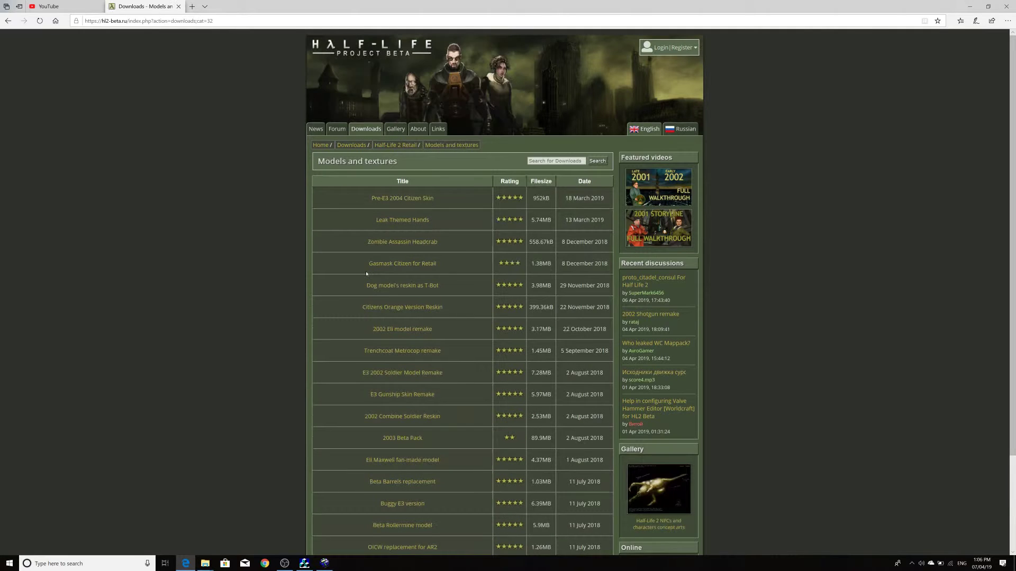
{"action": "scroll", "coordinate": [1012, 265], "scroll_direction": "down", "scroll_amount": 2}
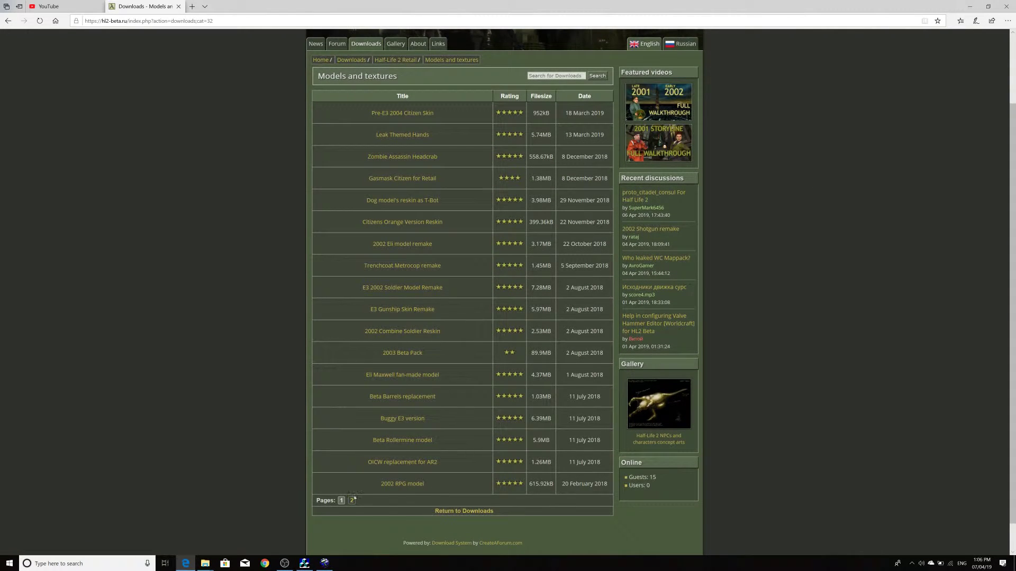
{"action": "left_click", "coordinate": [352, 500]}
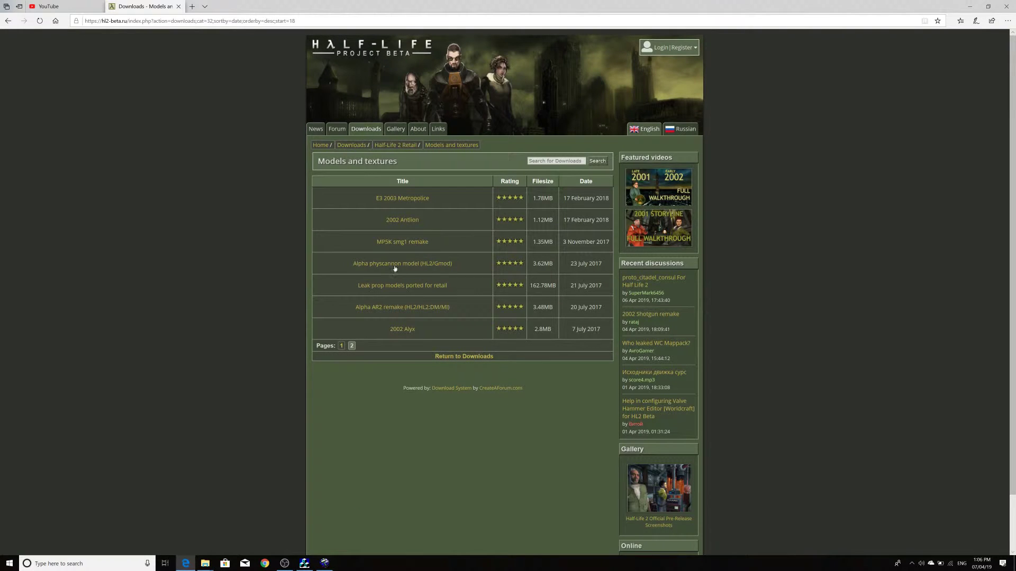
{"action": "left_click", "coordinate": [396, 286]}
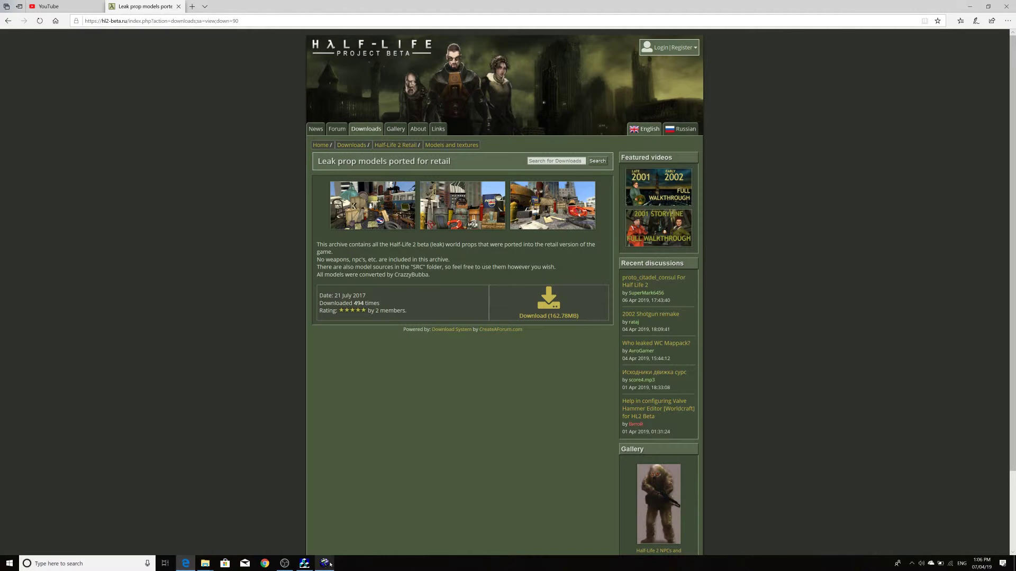
{"action": "mouse_move", "coordinate": [329, 564]}
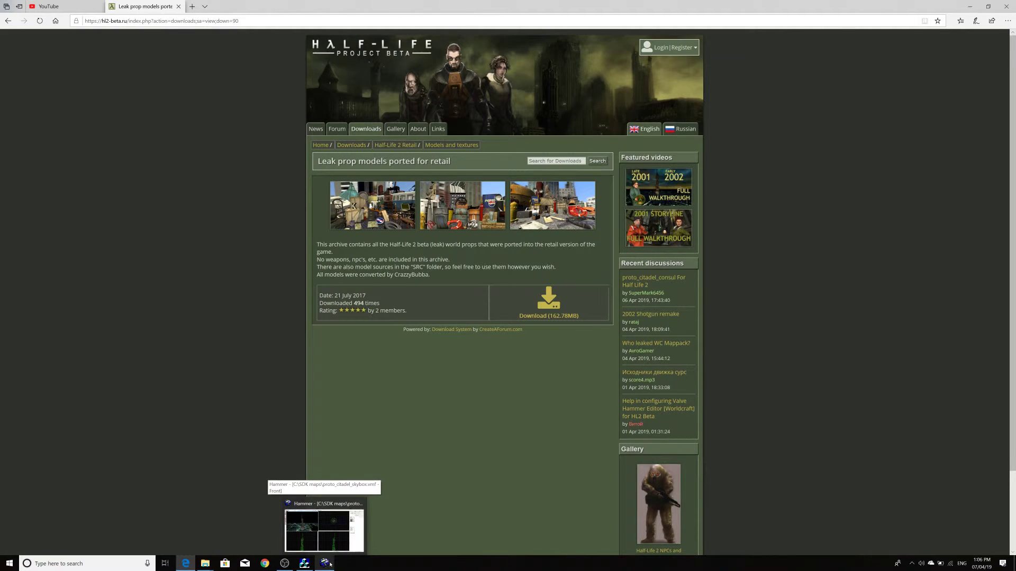
- Bring Hammer back to the front and tilt the 3D camera down and up over the textured citadel tower
{"action": "left_click", "coordinate": [326, 564]}
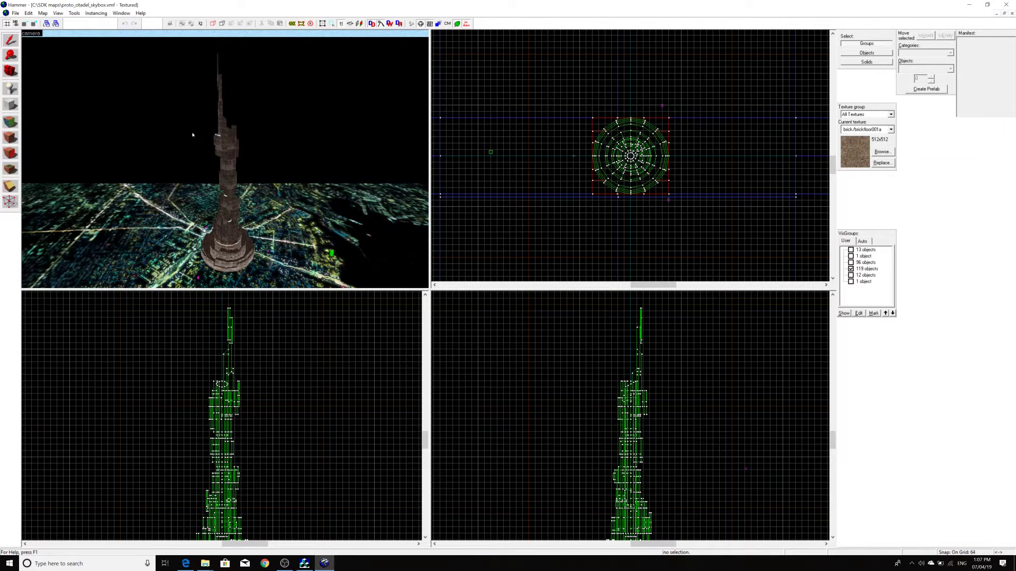
{"action": "key", "text": "Down"}
{"action": "key", "text": "Down"}
{"action": "key", "text": "Down"}
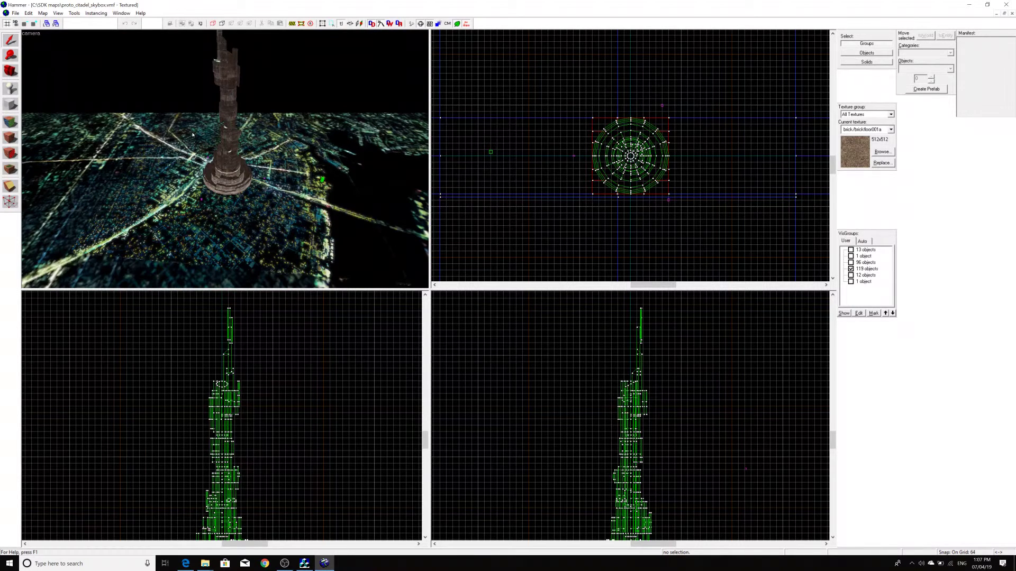
{"action": "key", "text": "Up"}
{"action": "key", "text": "Up"}
{"action": "key", "text": "Up"}
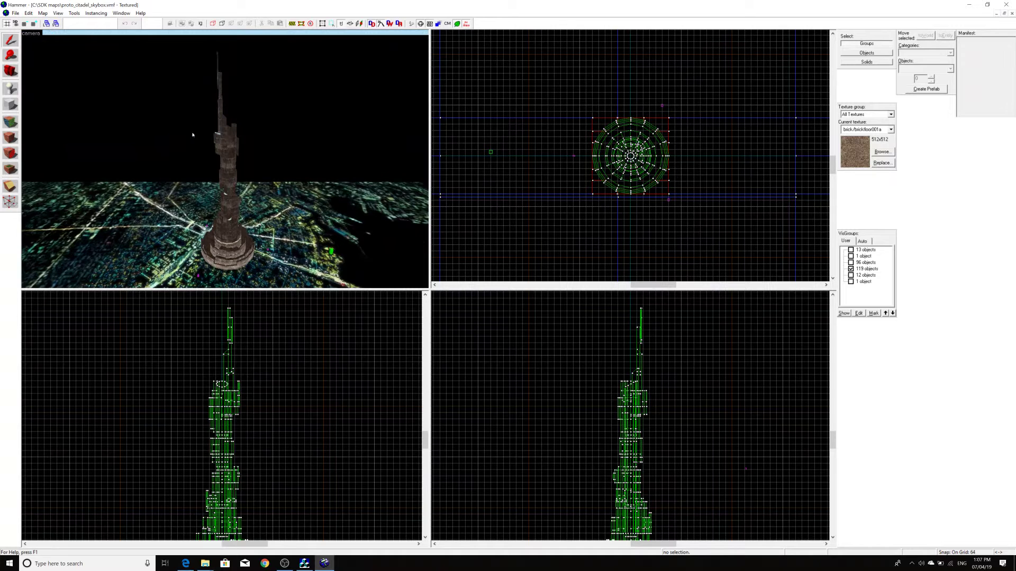